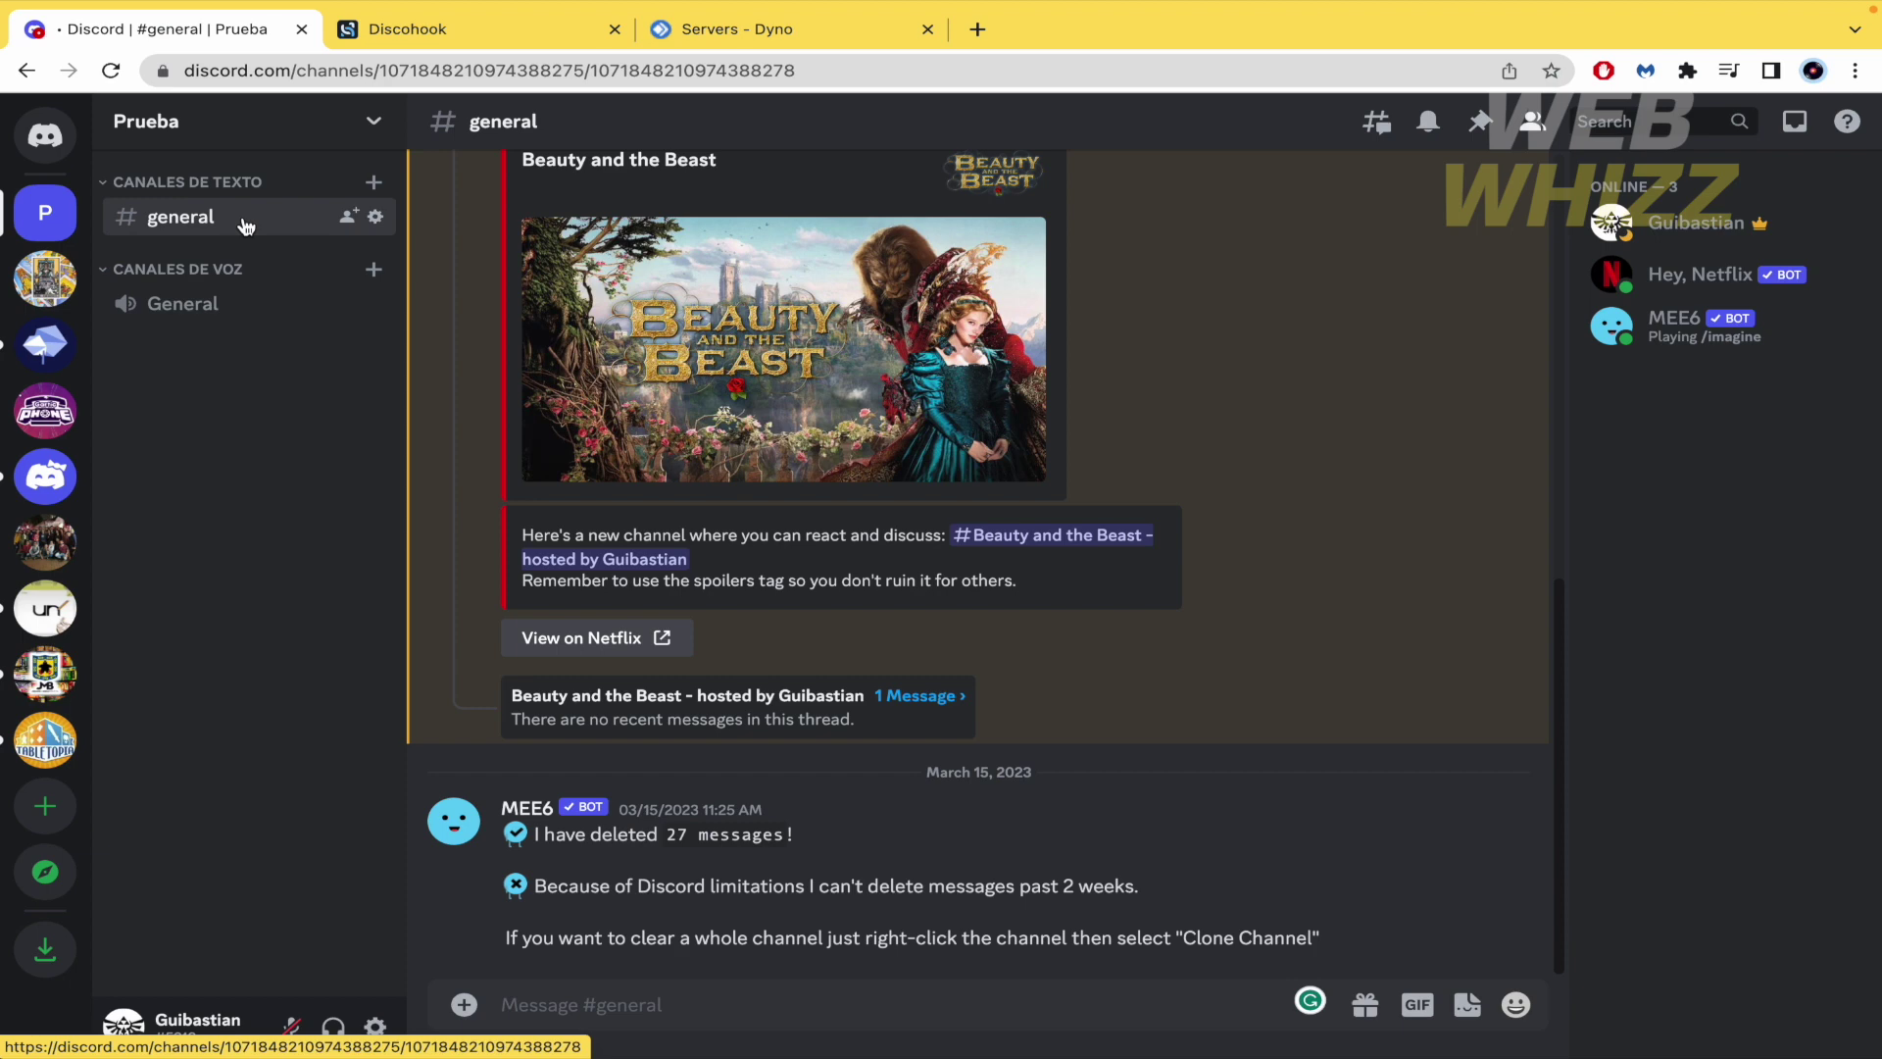
Create a webhook in the integrations settings of the #general text channel.
{"action": "right_click", "coordinate": [245, 227]}
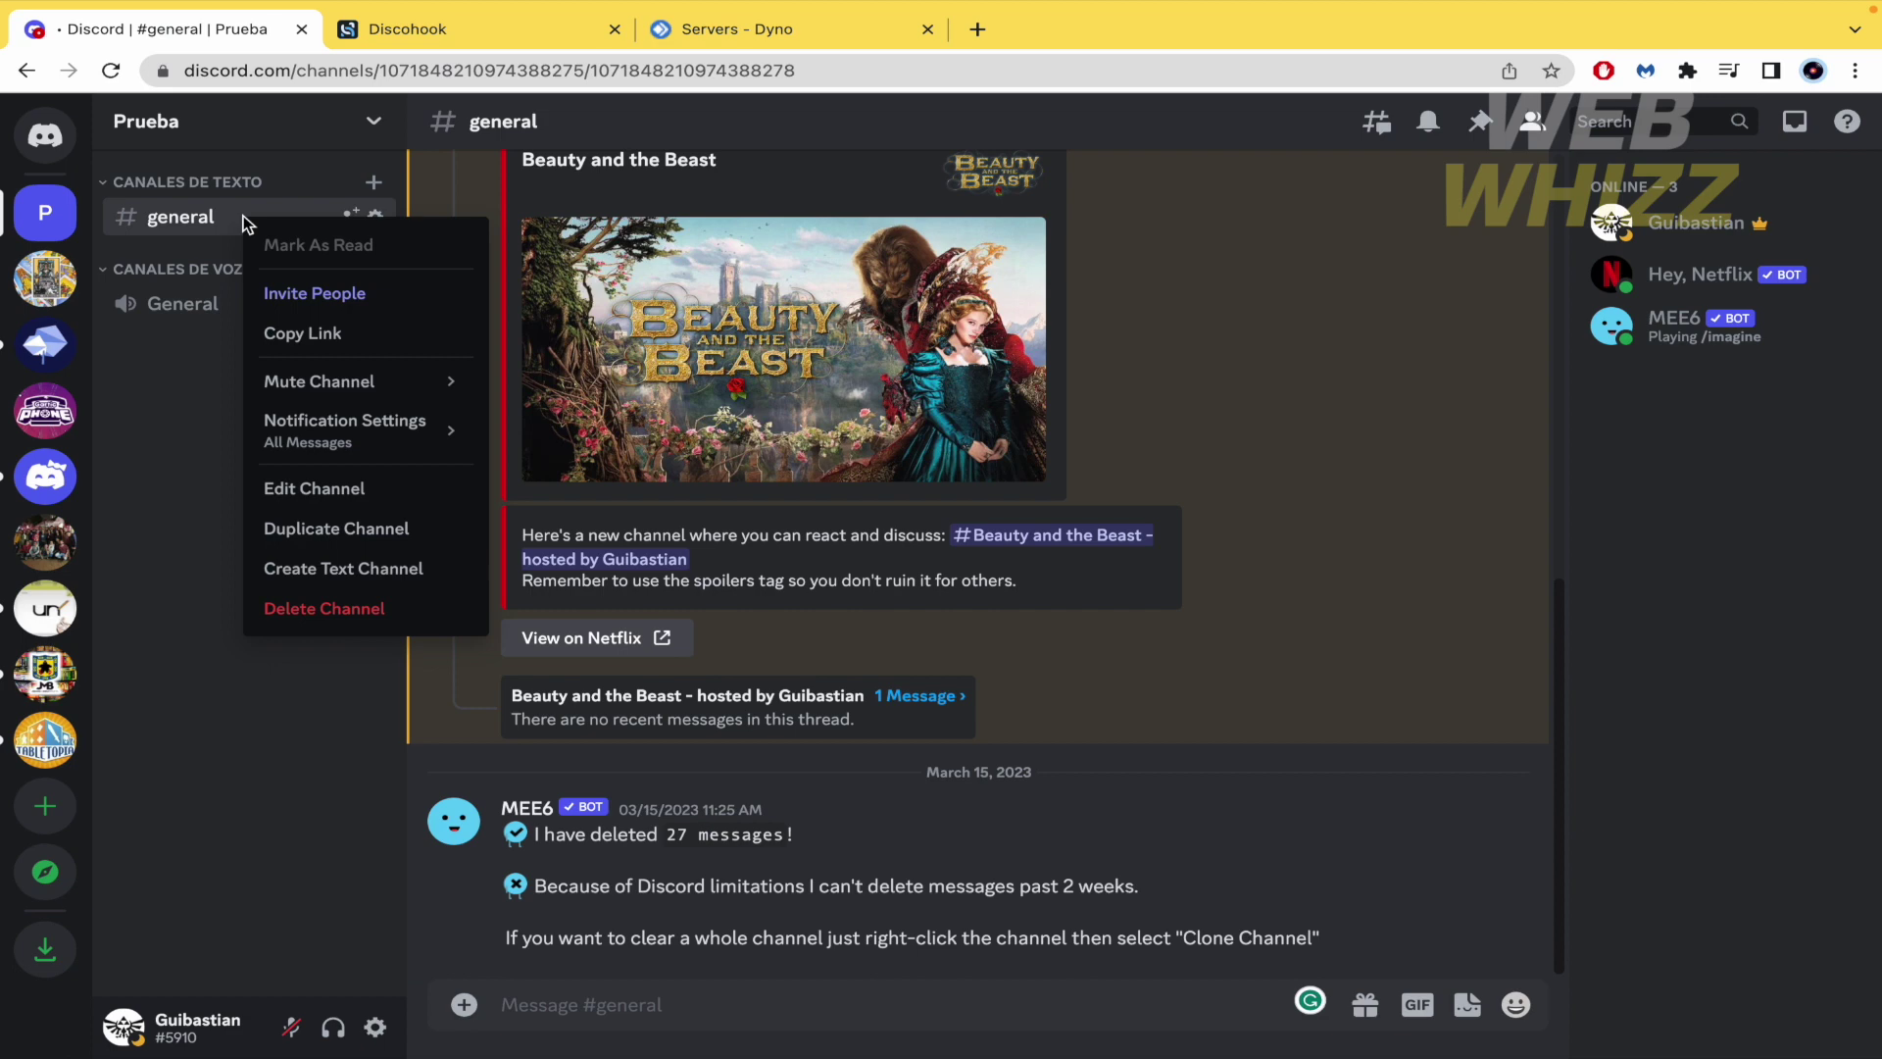
{"action": "left_click", "coordinate": [353, 493]}
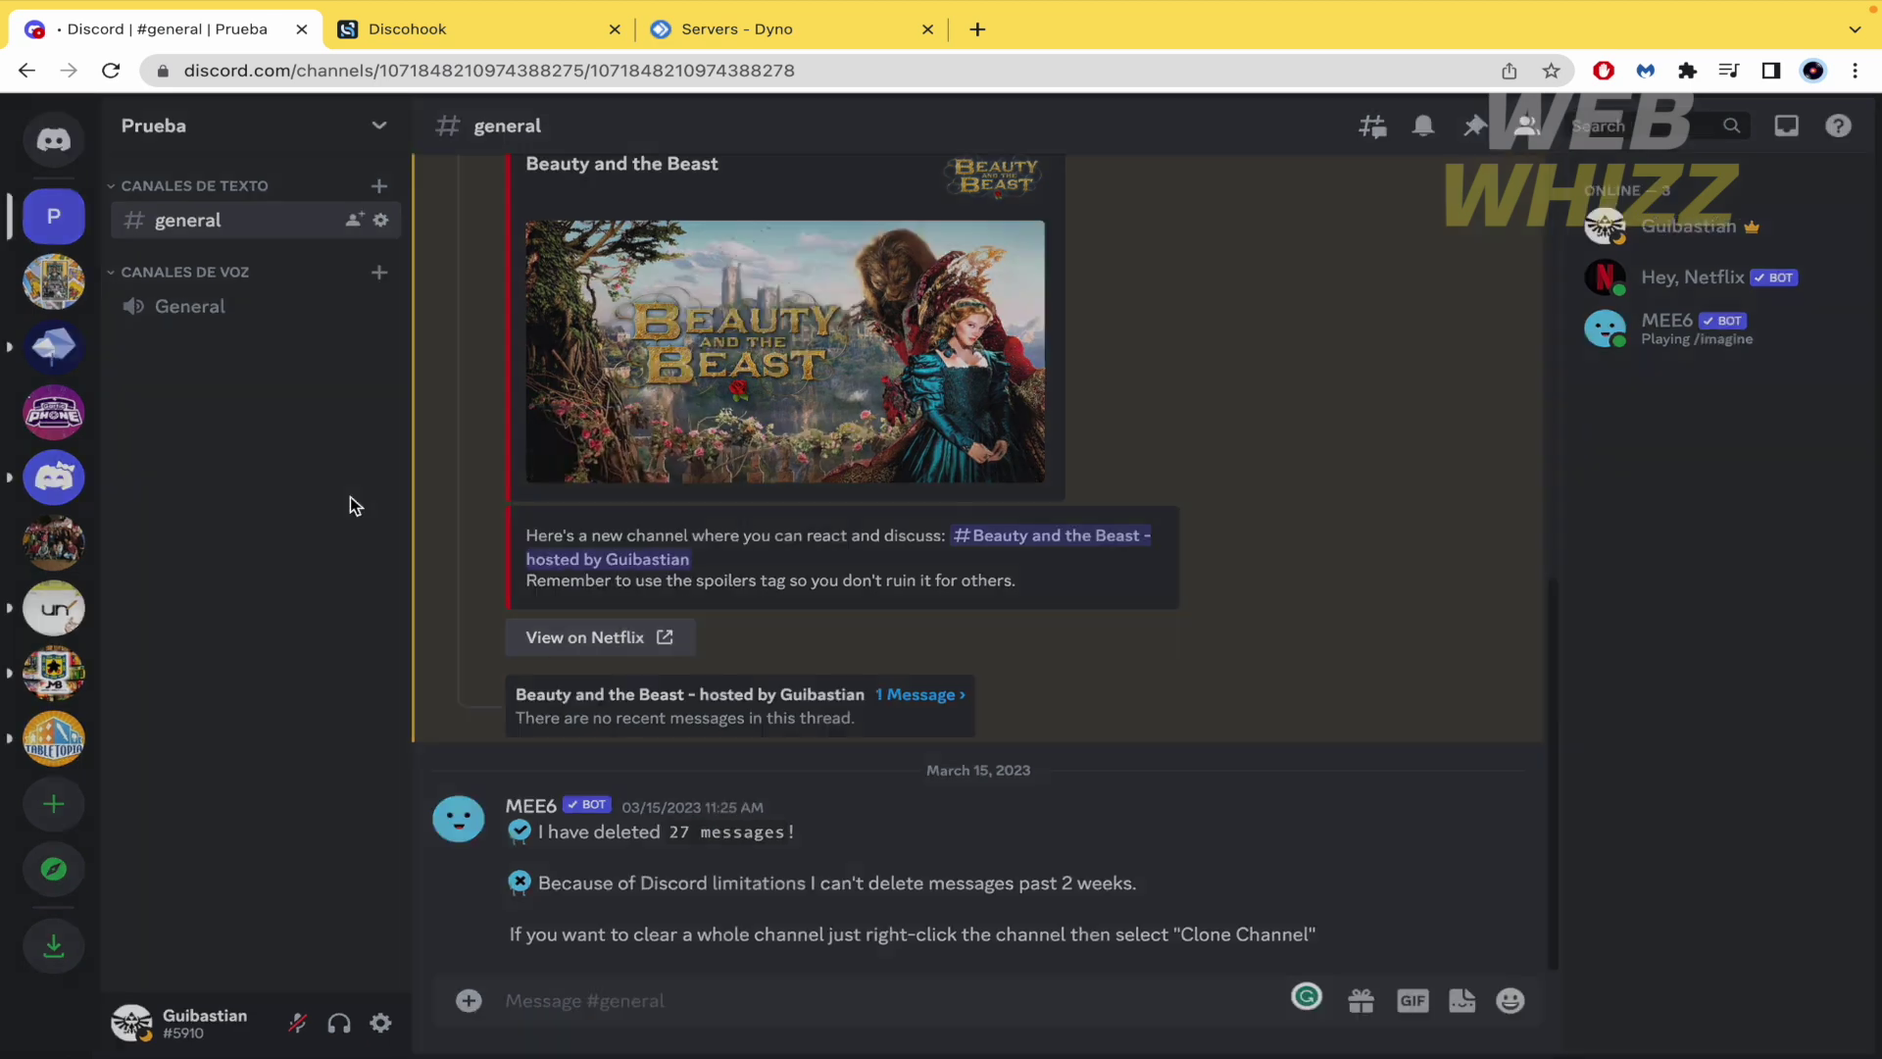
{"action": "left_click", "coordinate": [368, 327]}
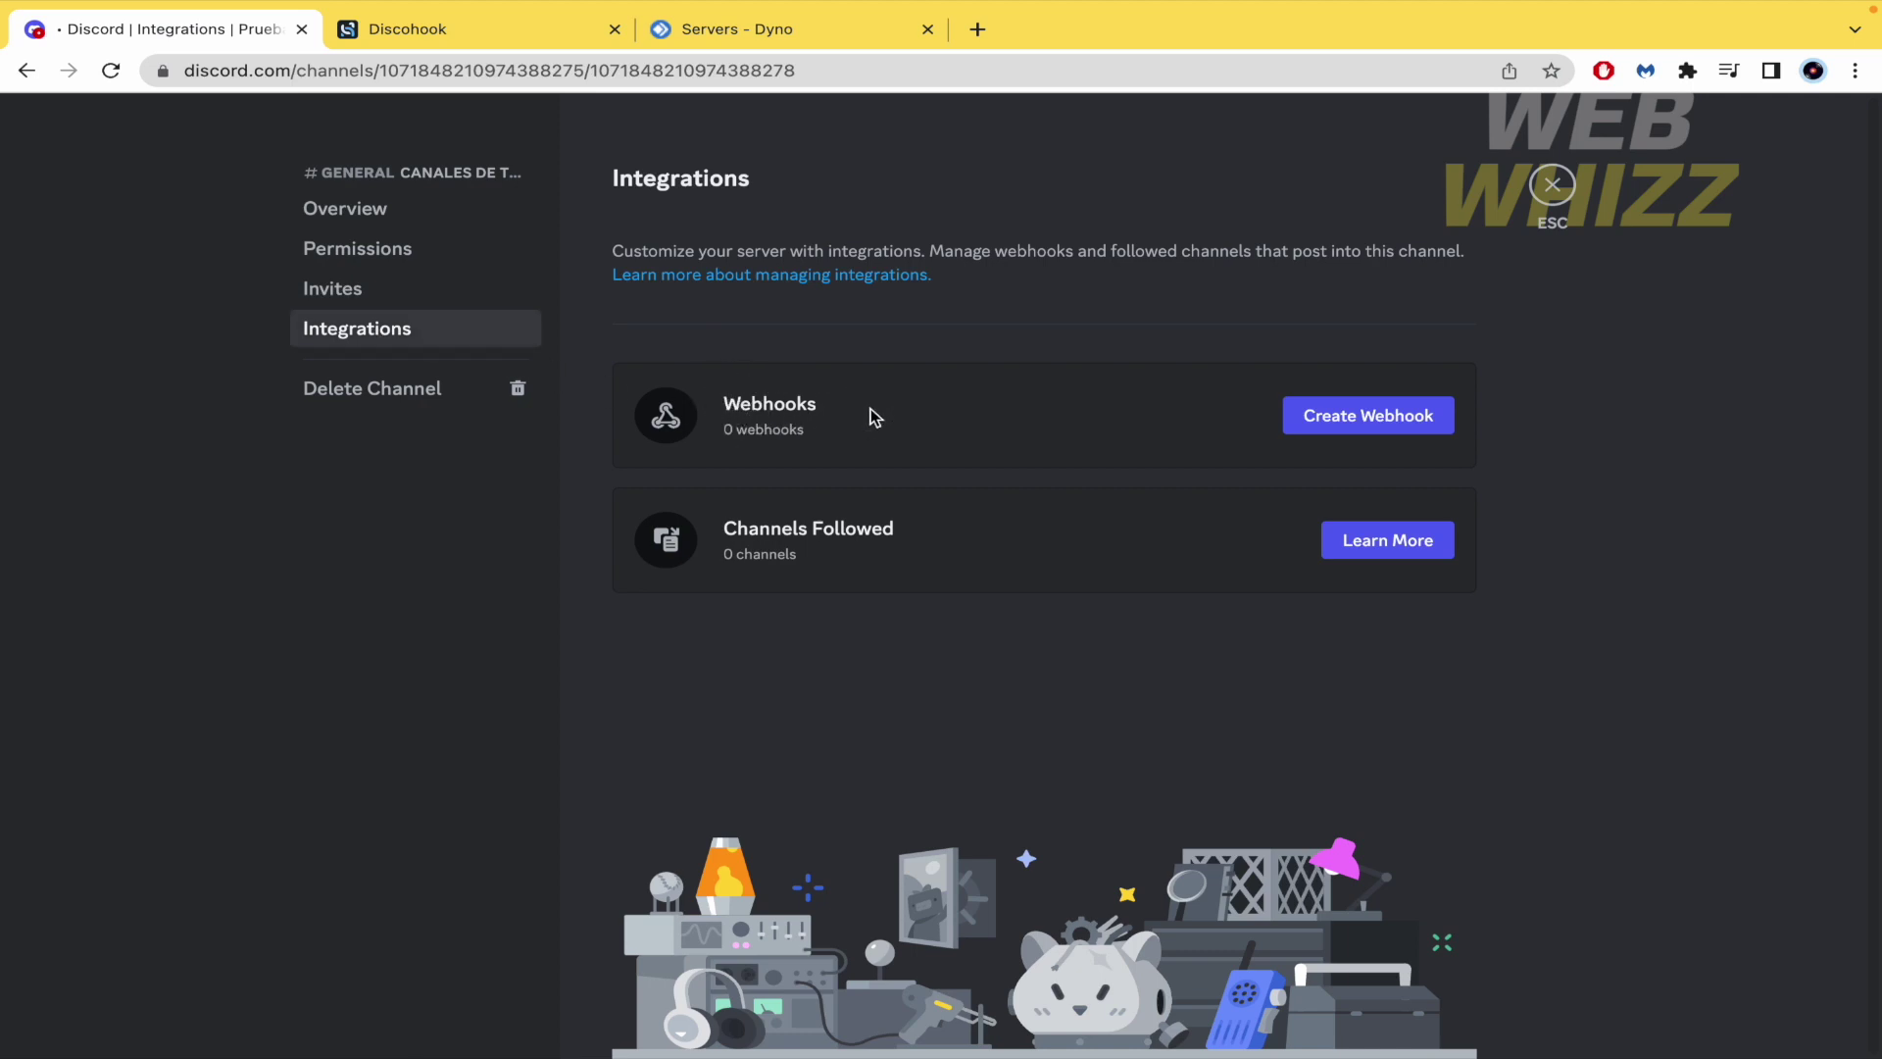
{"action": "left_click", "coordinate": [1332, 424]}
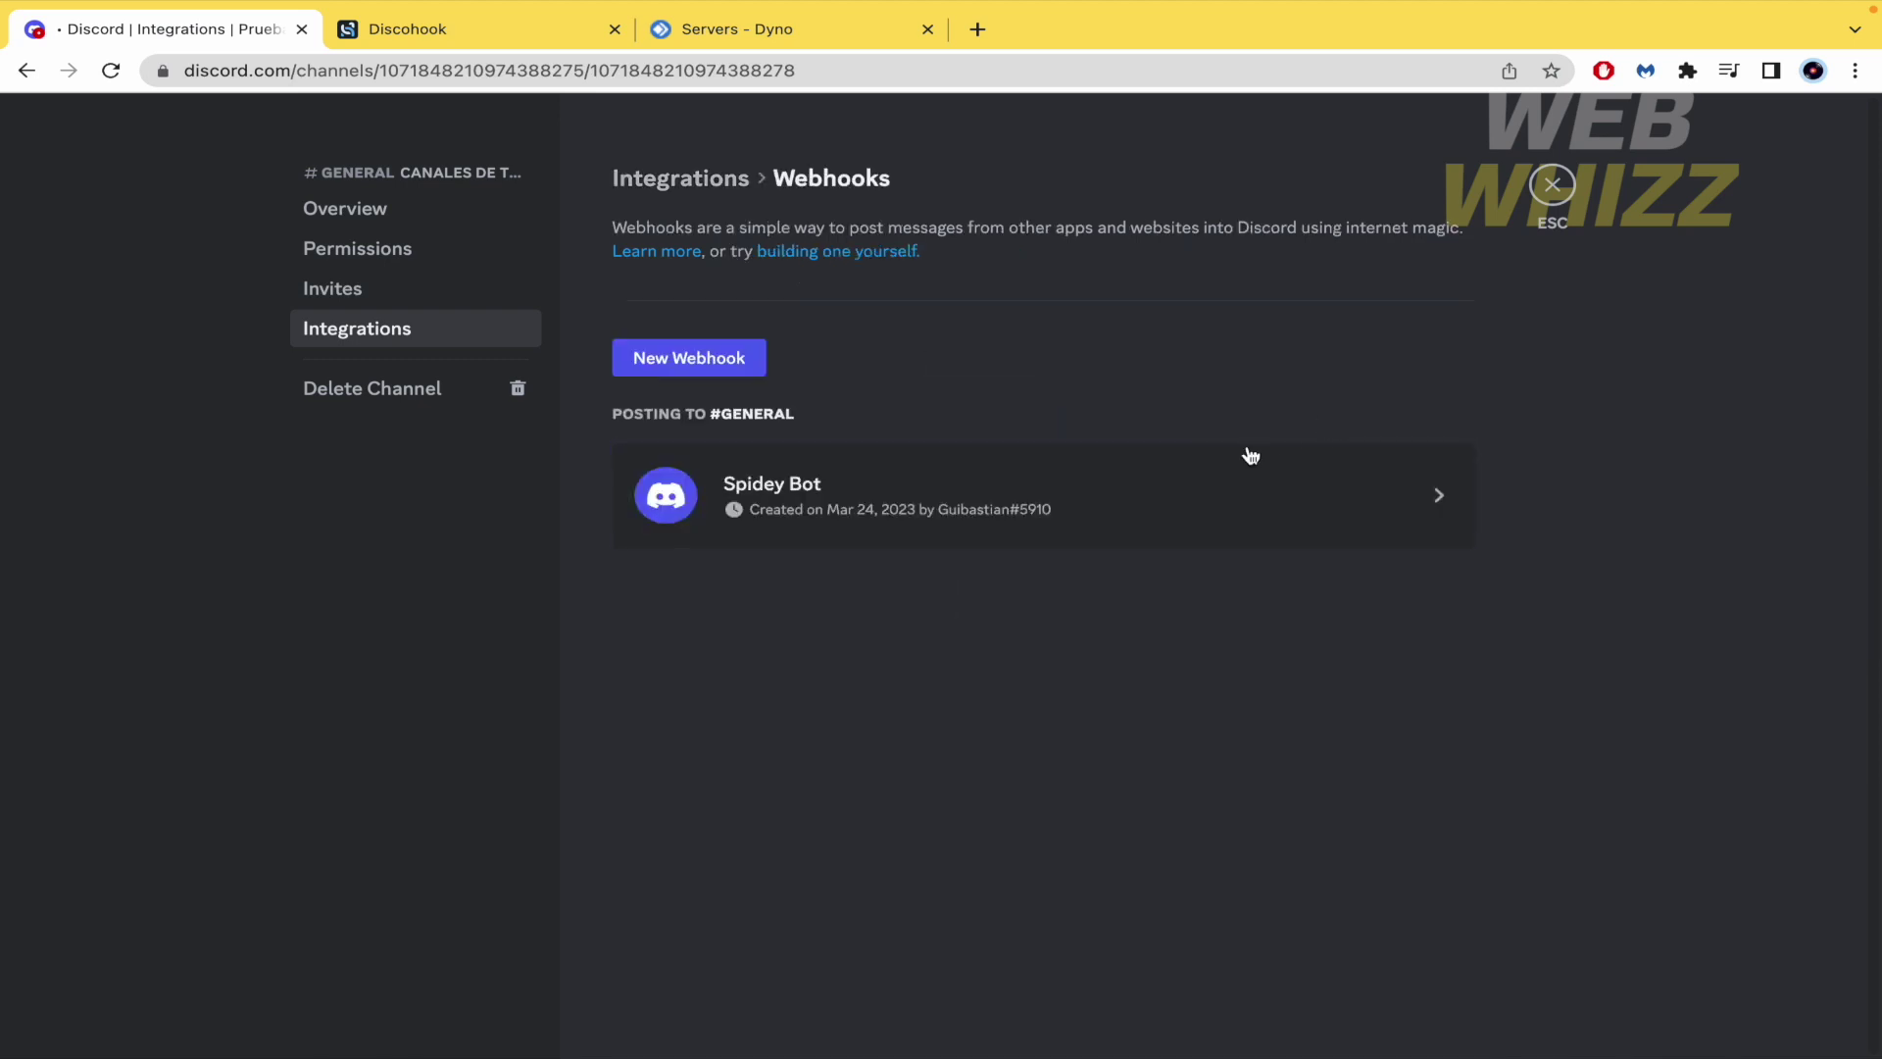
Rename the new webhook TEST, copy its URL, and save the changes before leaving the channel settings.
{"action": "left_click", "coordinate": [1437, 507]}
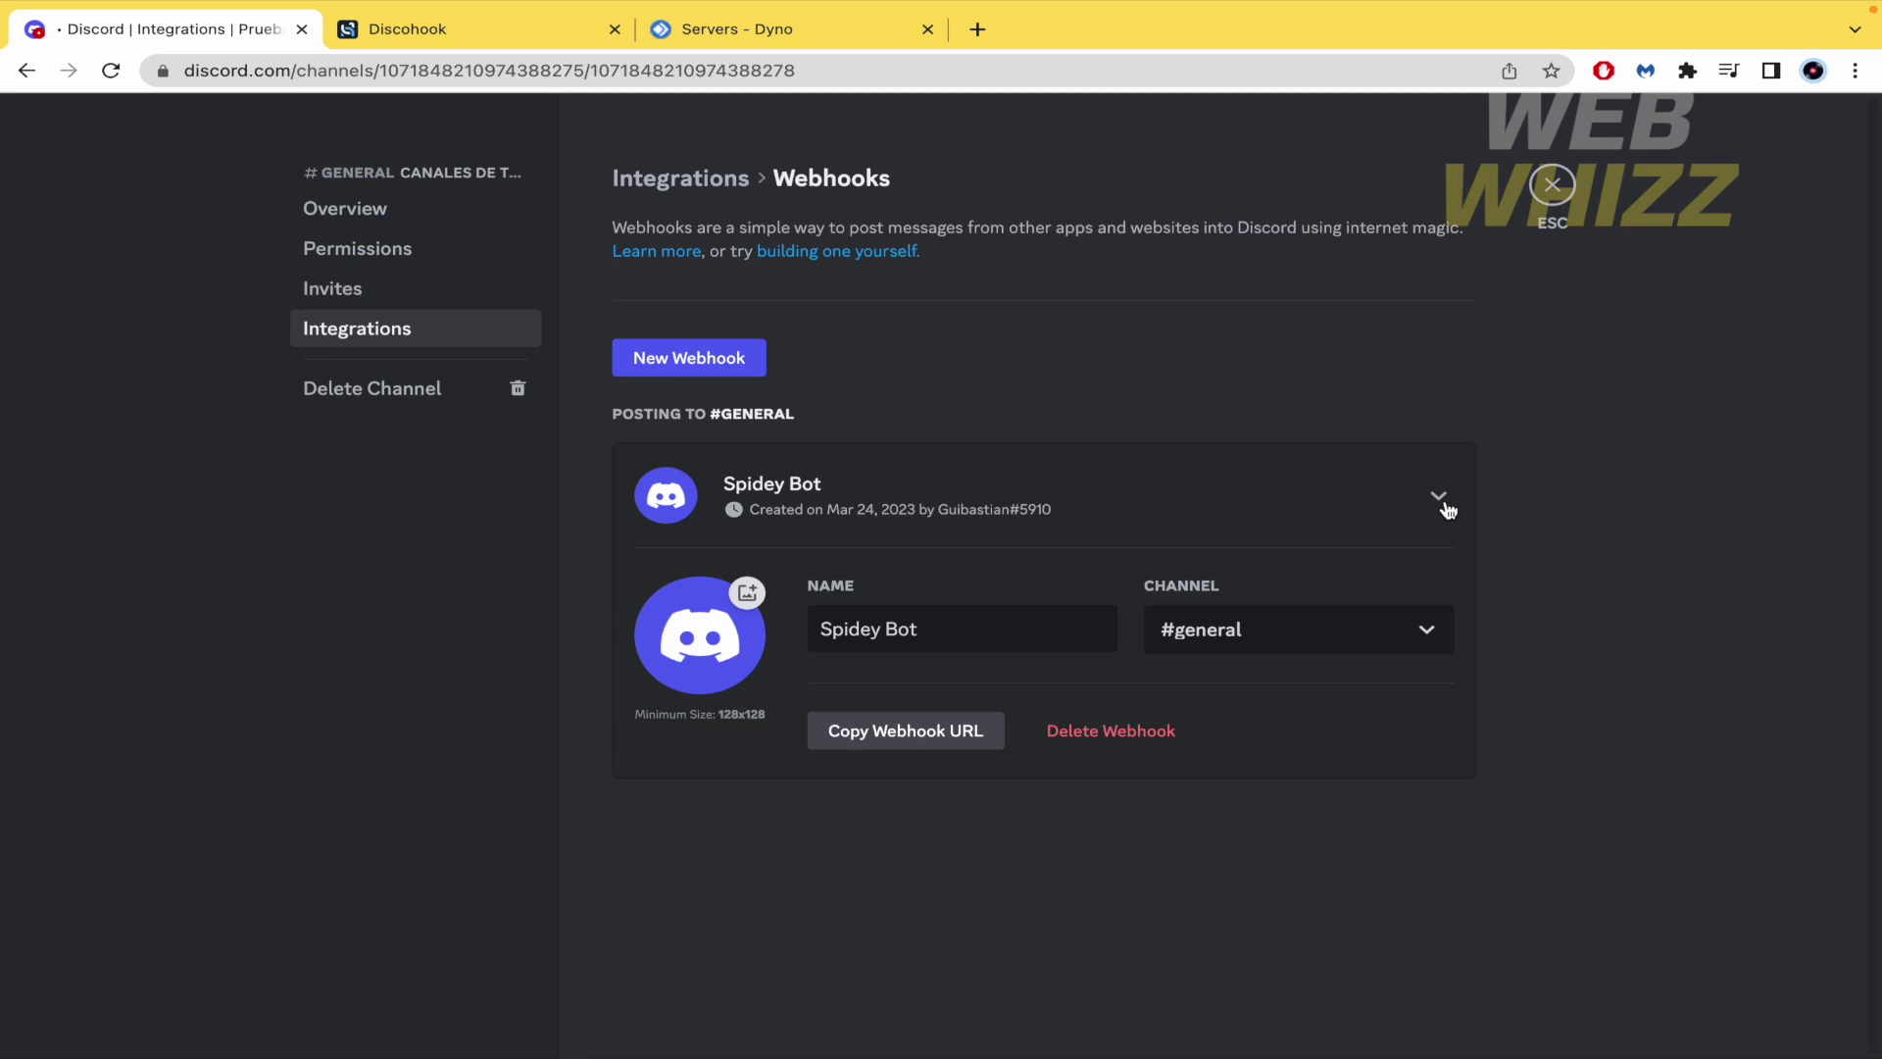
{"action": "double_click", "coordinate": [970, 634]}
{"action": "left_click", "coordinate": [970, 634]}
{"action": "triple_click", "coordinate": [973, 634]}
{"action": "type", "text": "TEST"}
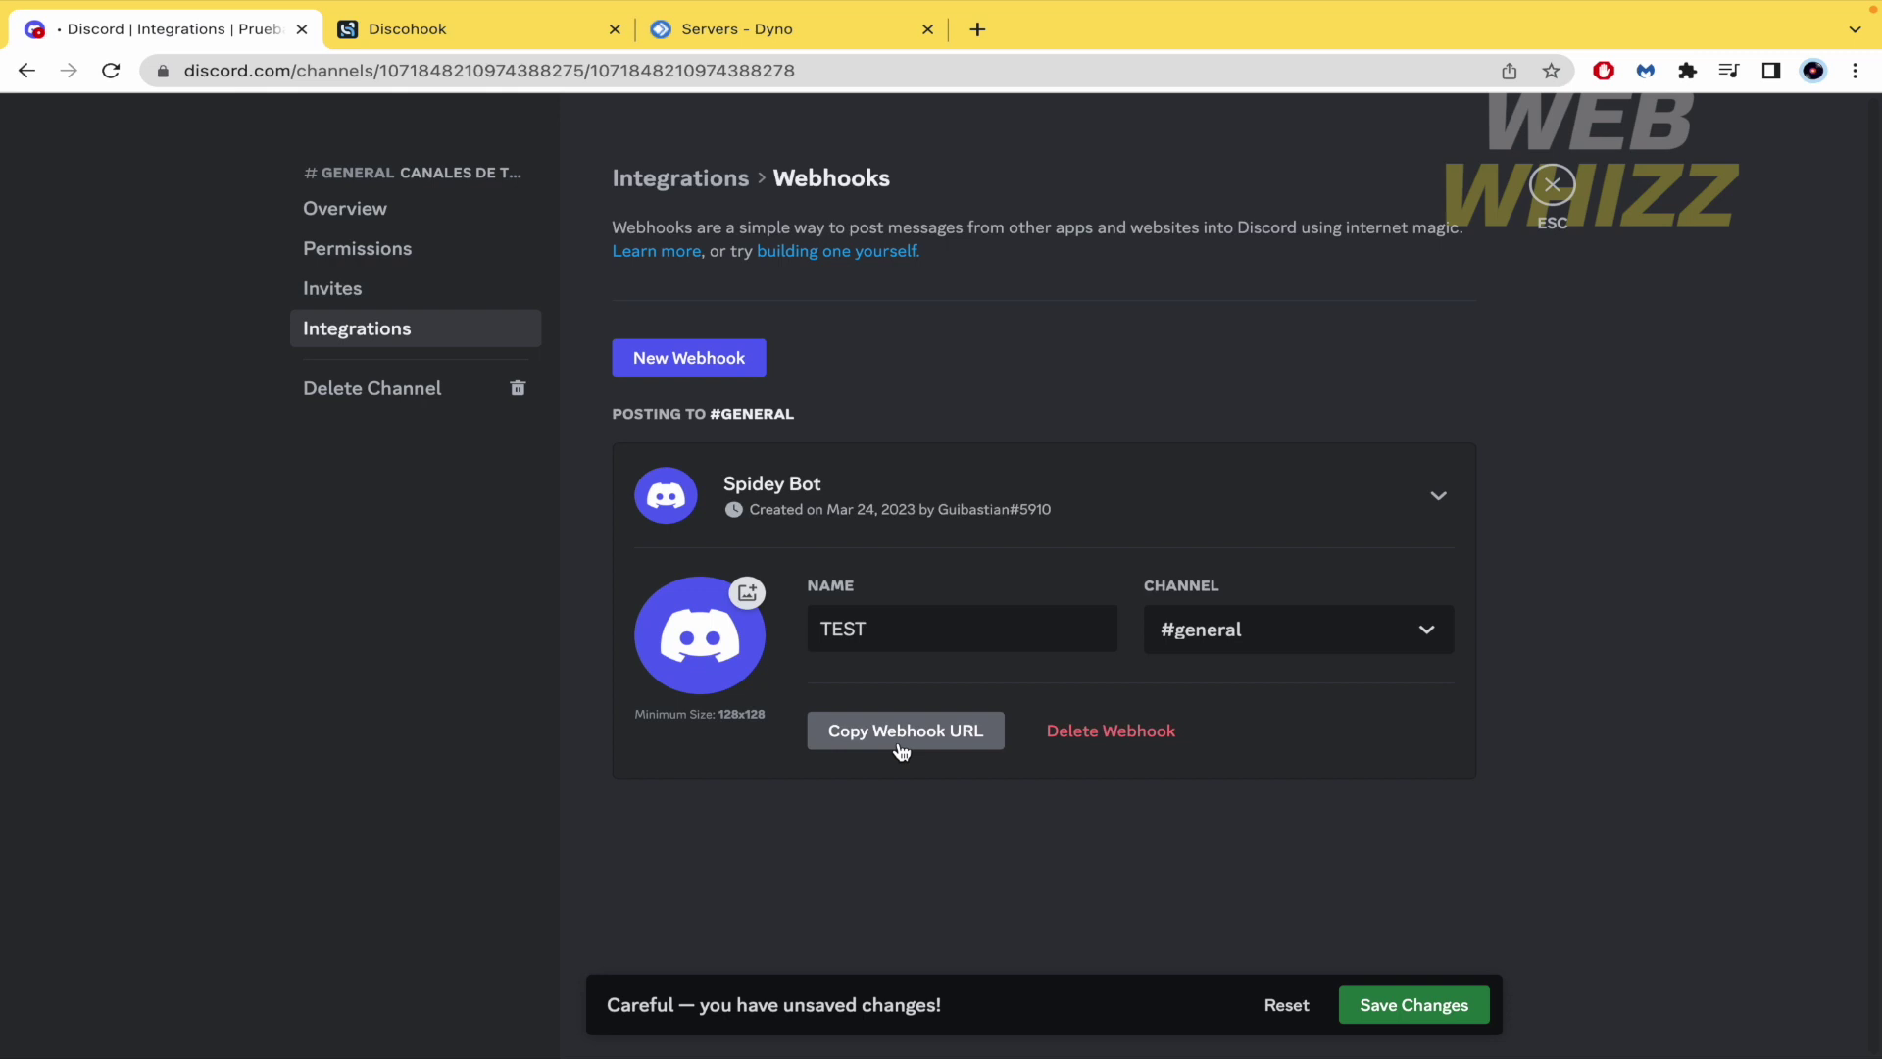
{"action": "left_click", "coordinate": [901, 752]}
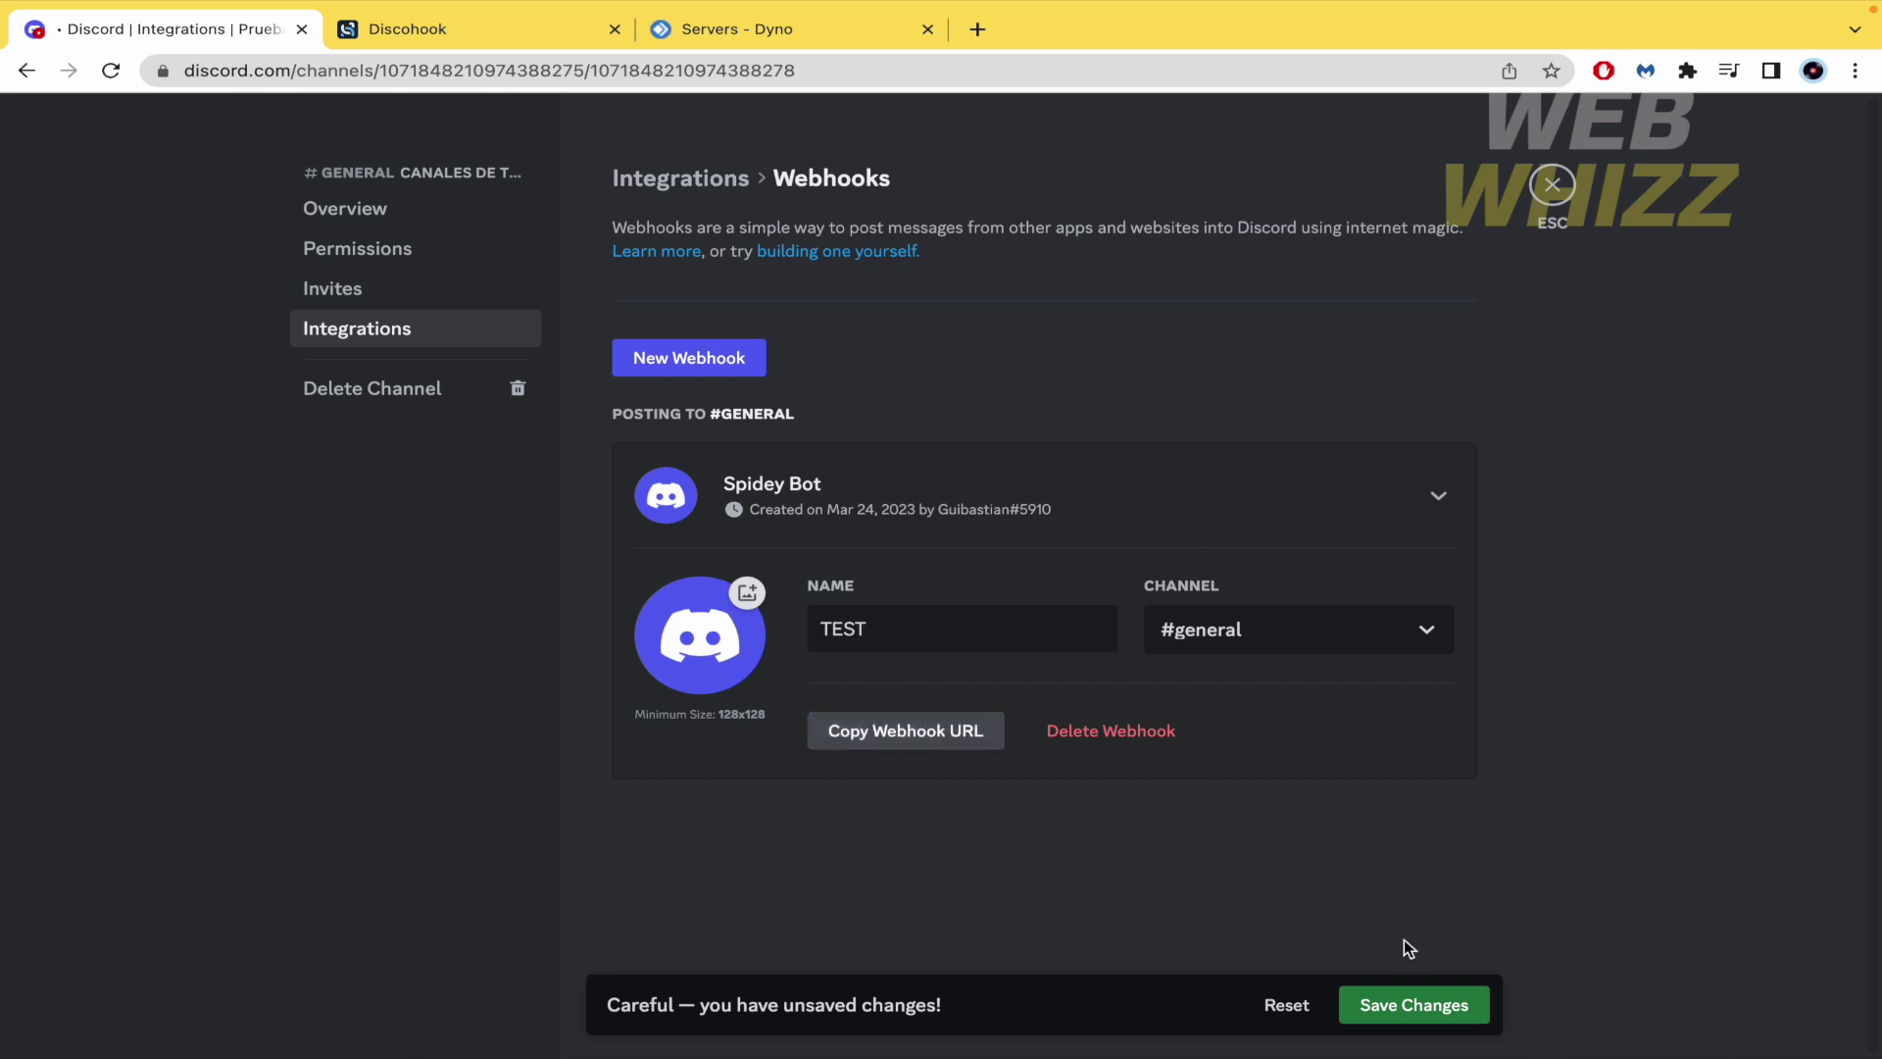
{"action": "left_click", "coordinate": [1431, 1011]}
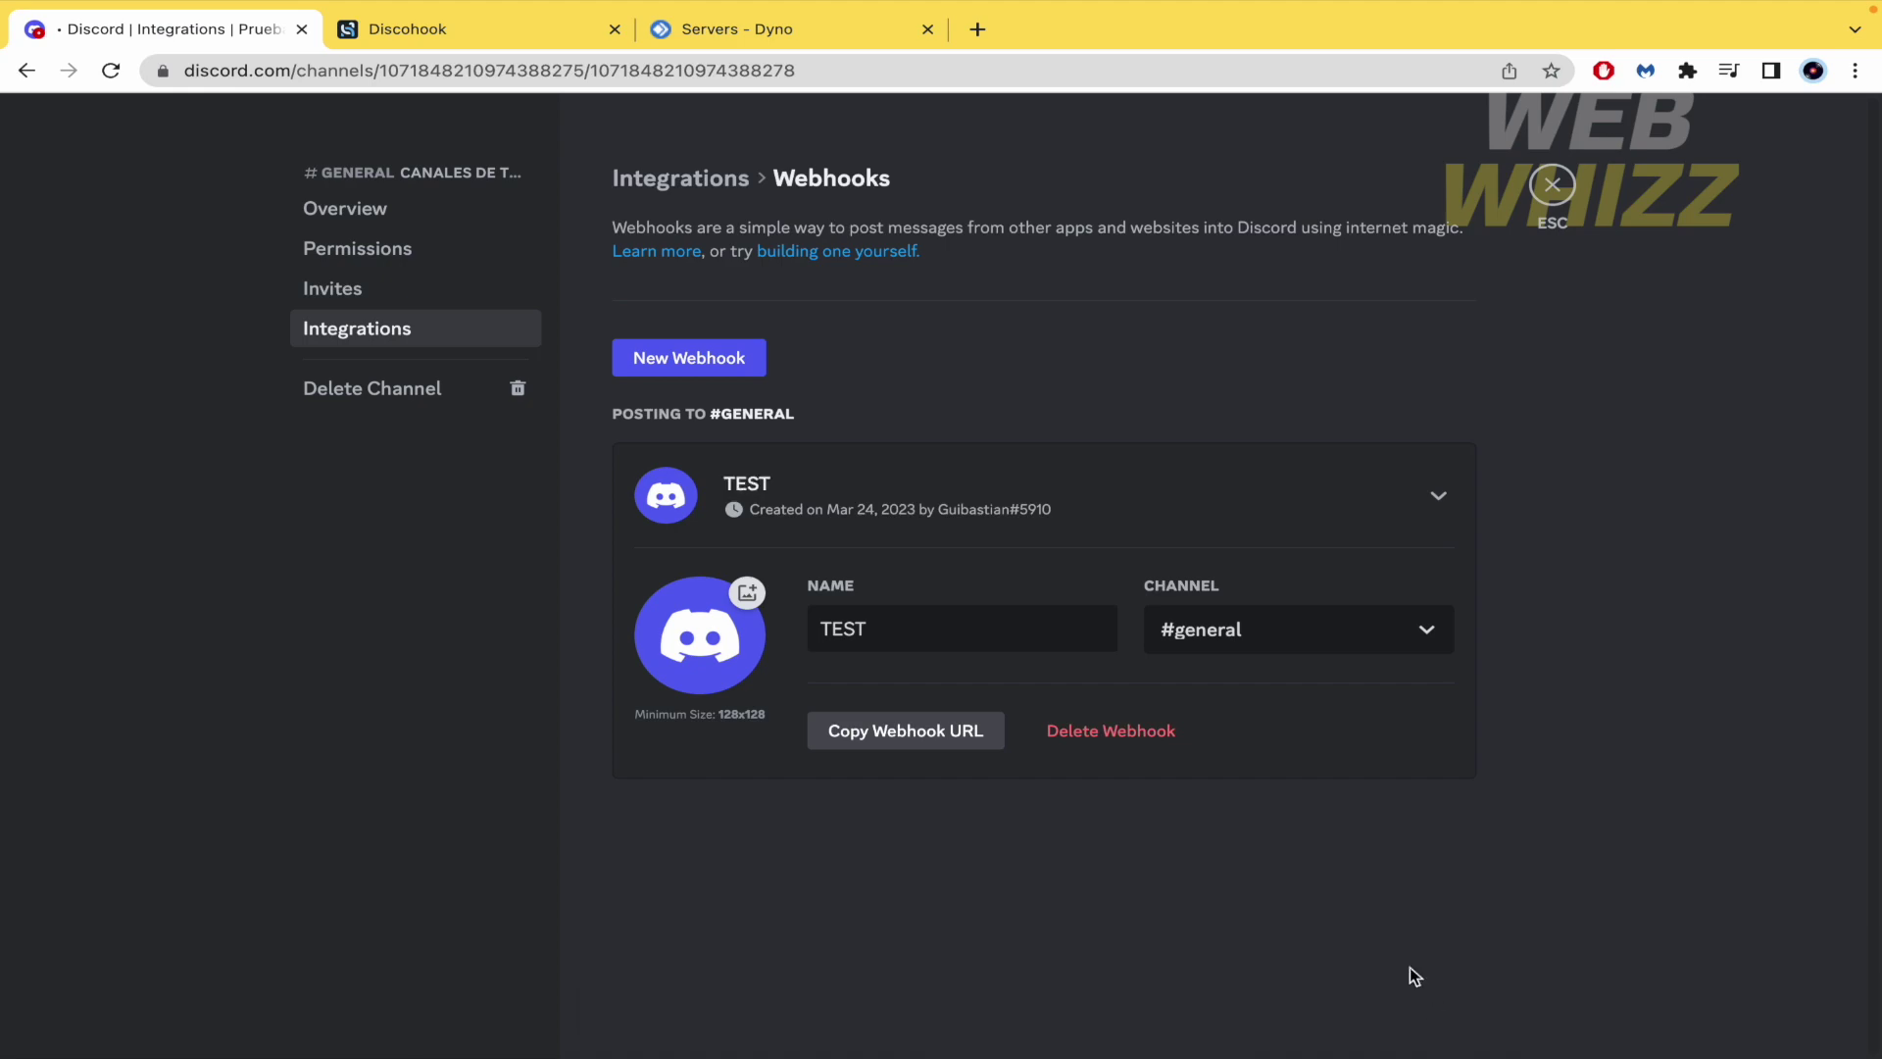
{"action": "left_click", "coordinate": [1554, 184]}
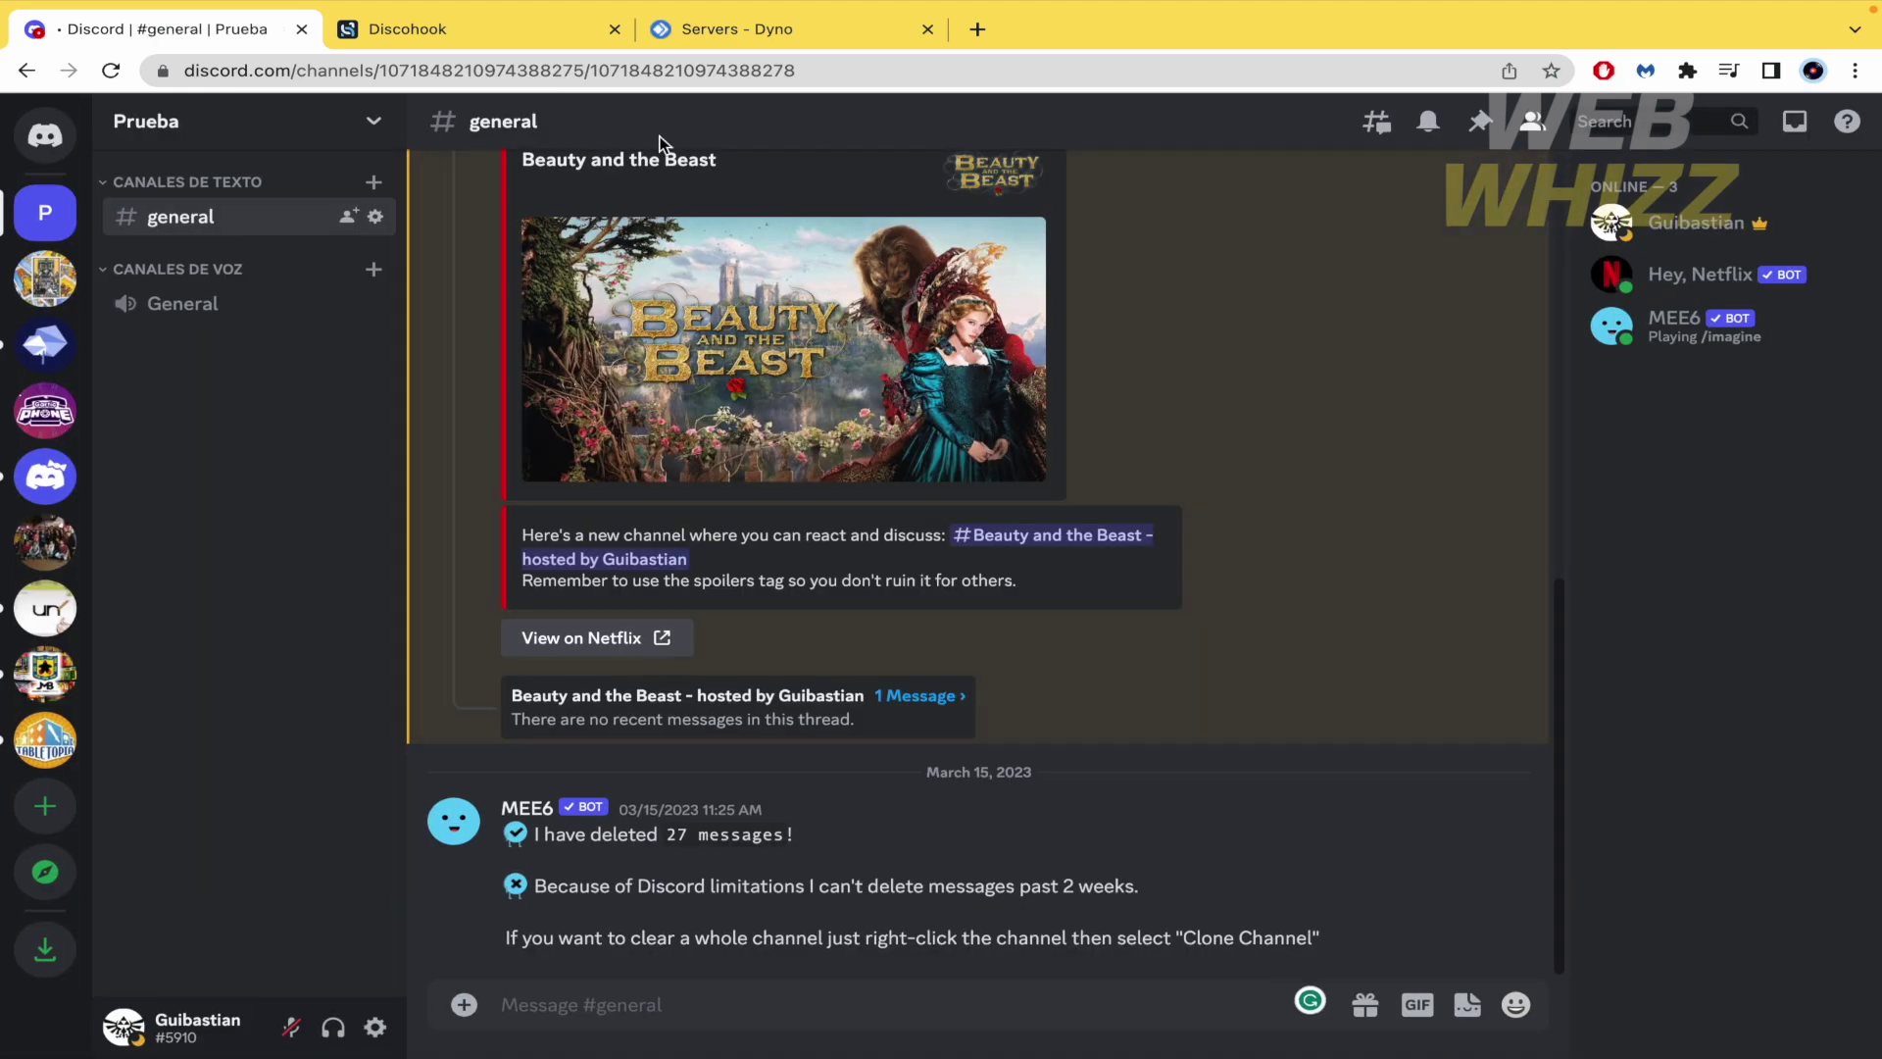
Create a new role in the Prueba server's role settings.
{"action": "right_click", "coordinate": [62, 222]}
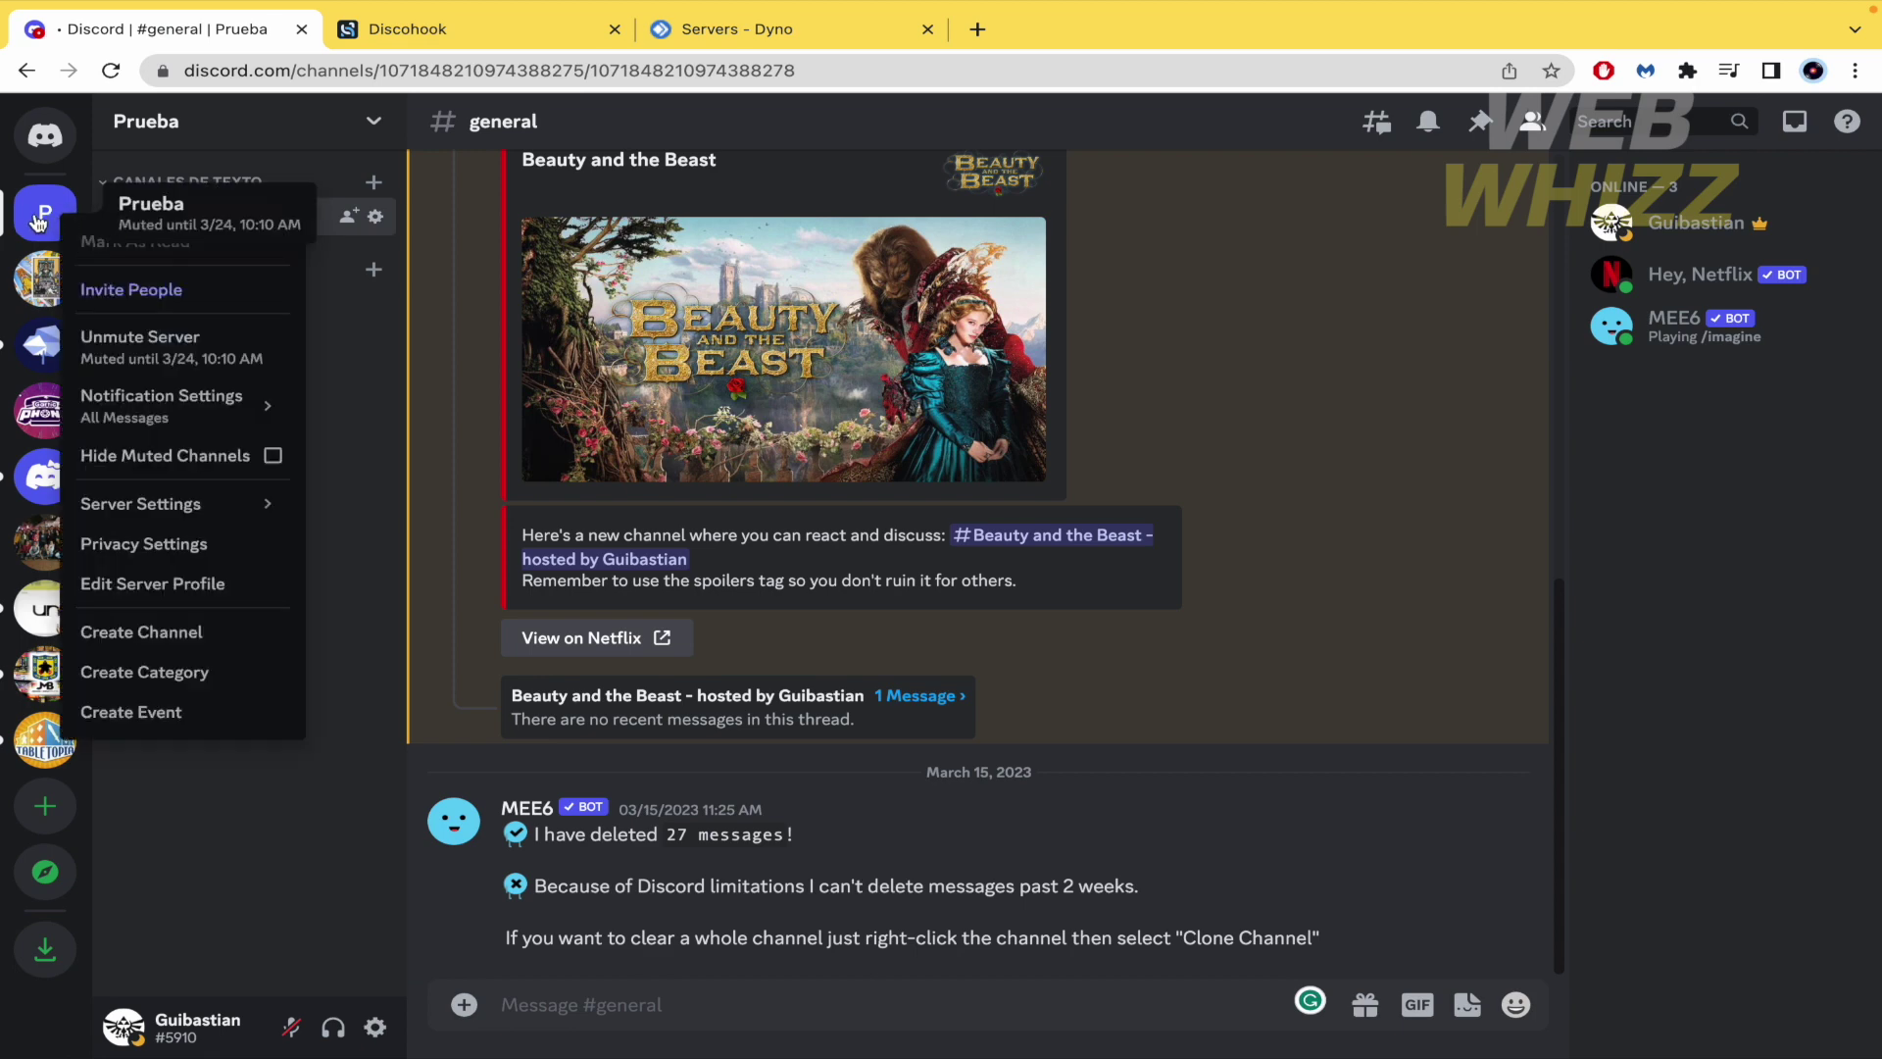
{"action": "mouse_move", "coordinate": [241, 508]}
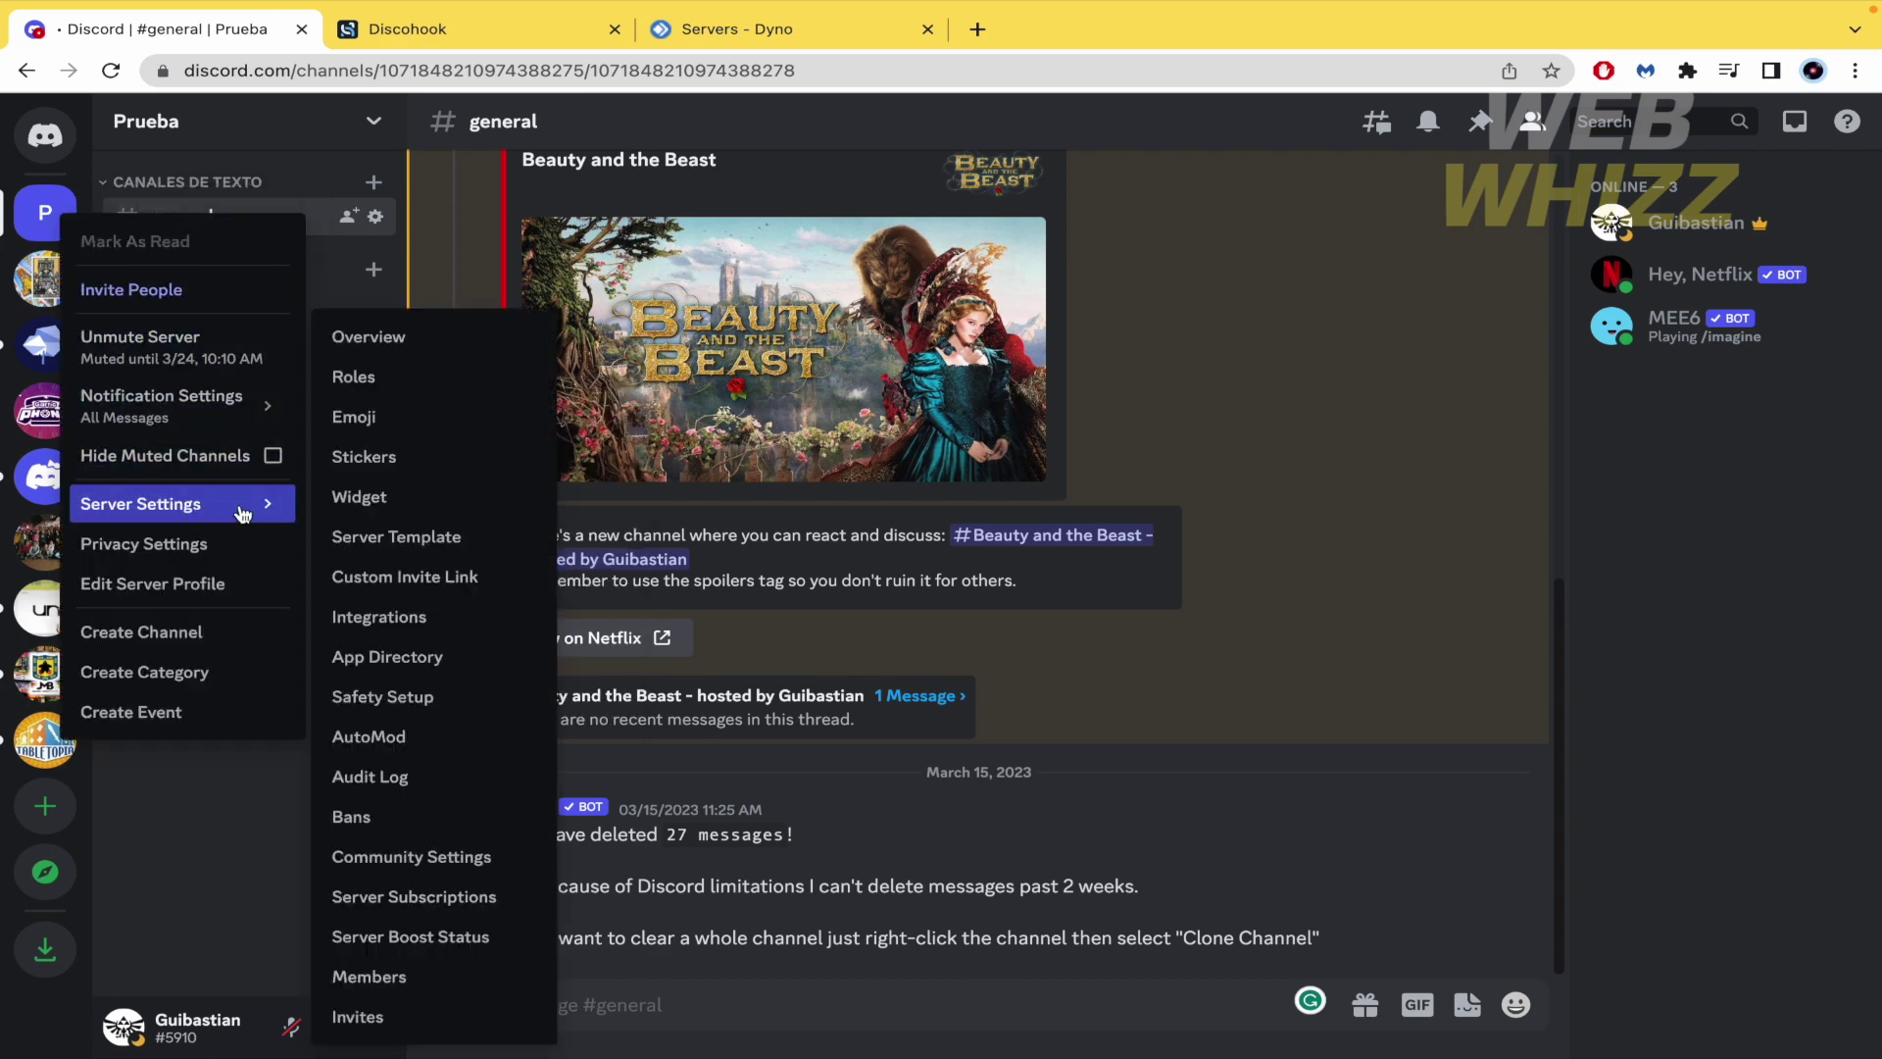
{"action": "left_click", "coordinate": [390, 382]}
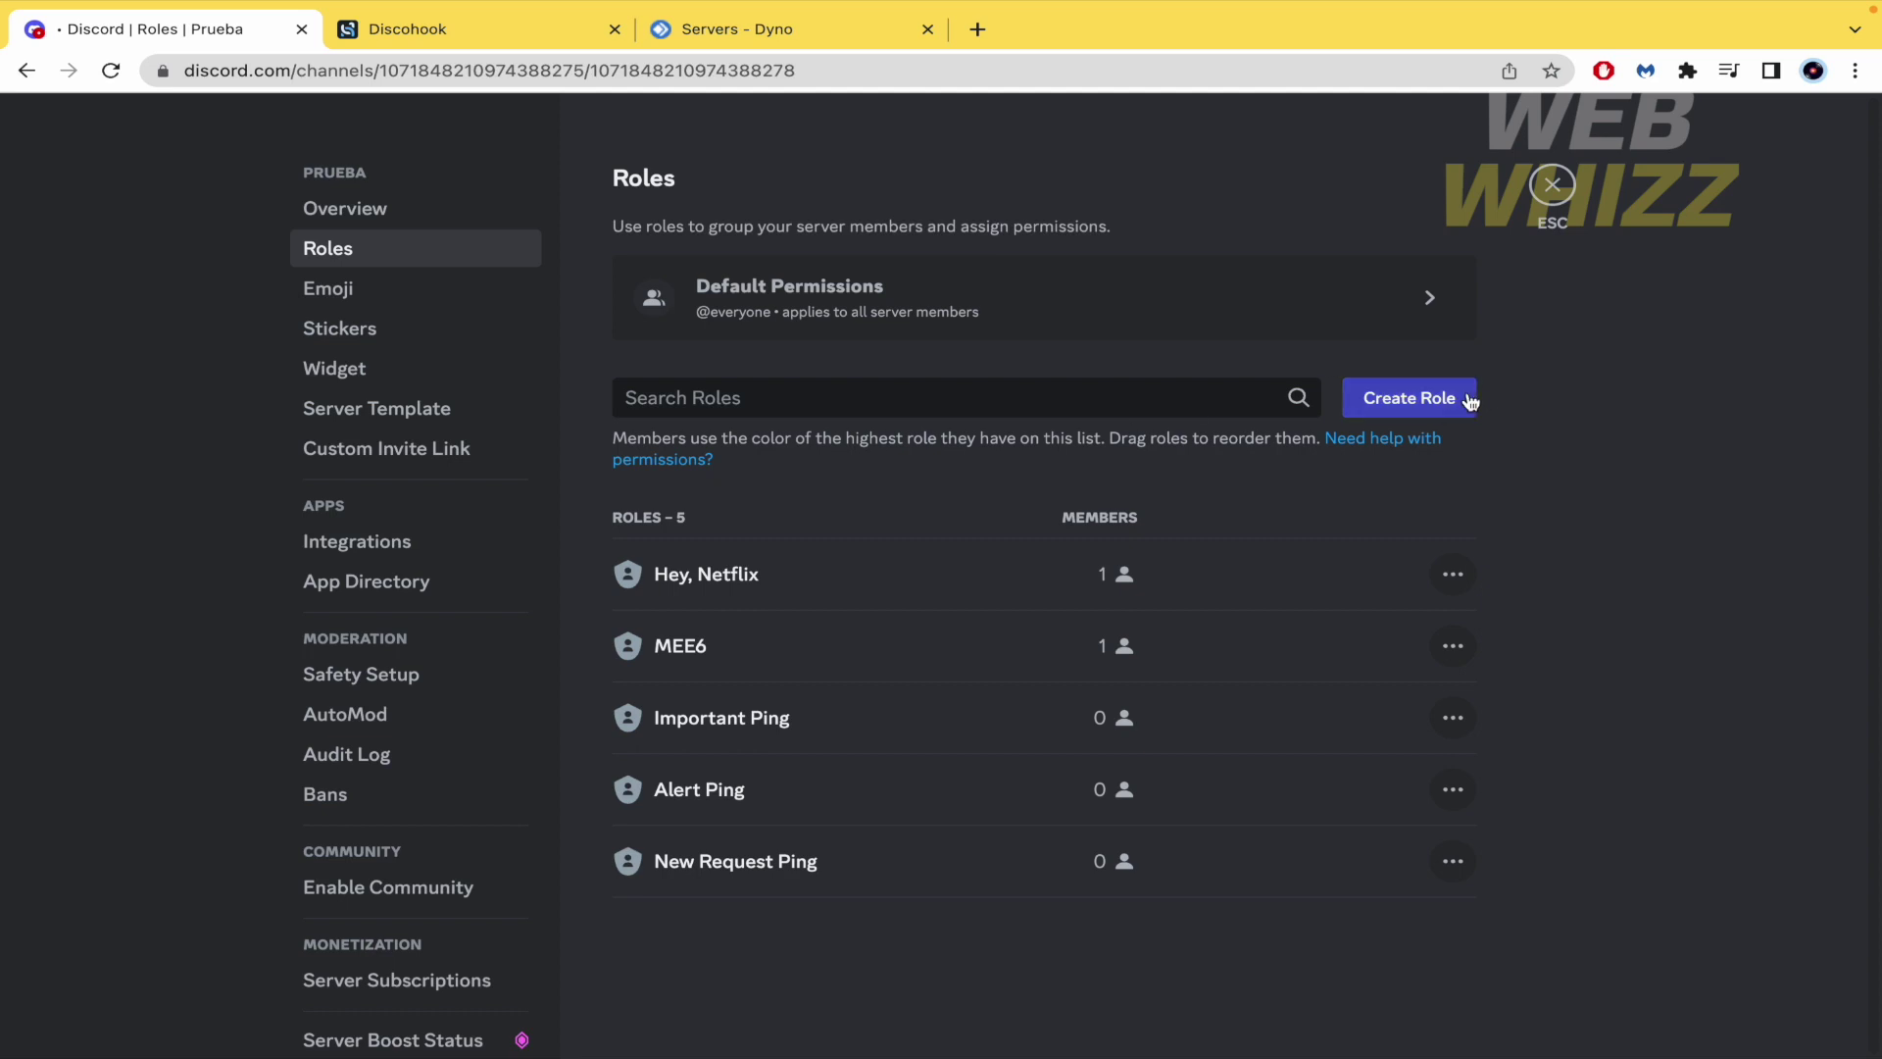
{"action": "left_click", "coordinate": [1421, 400]}
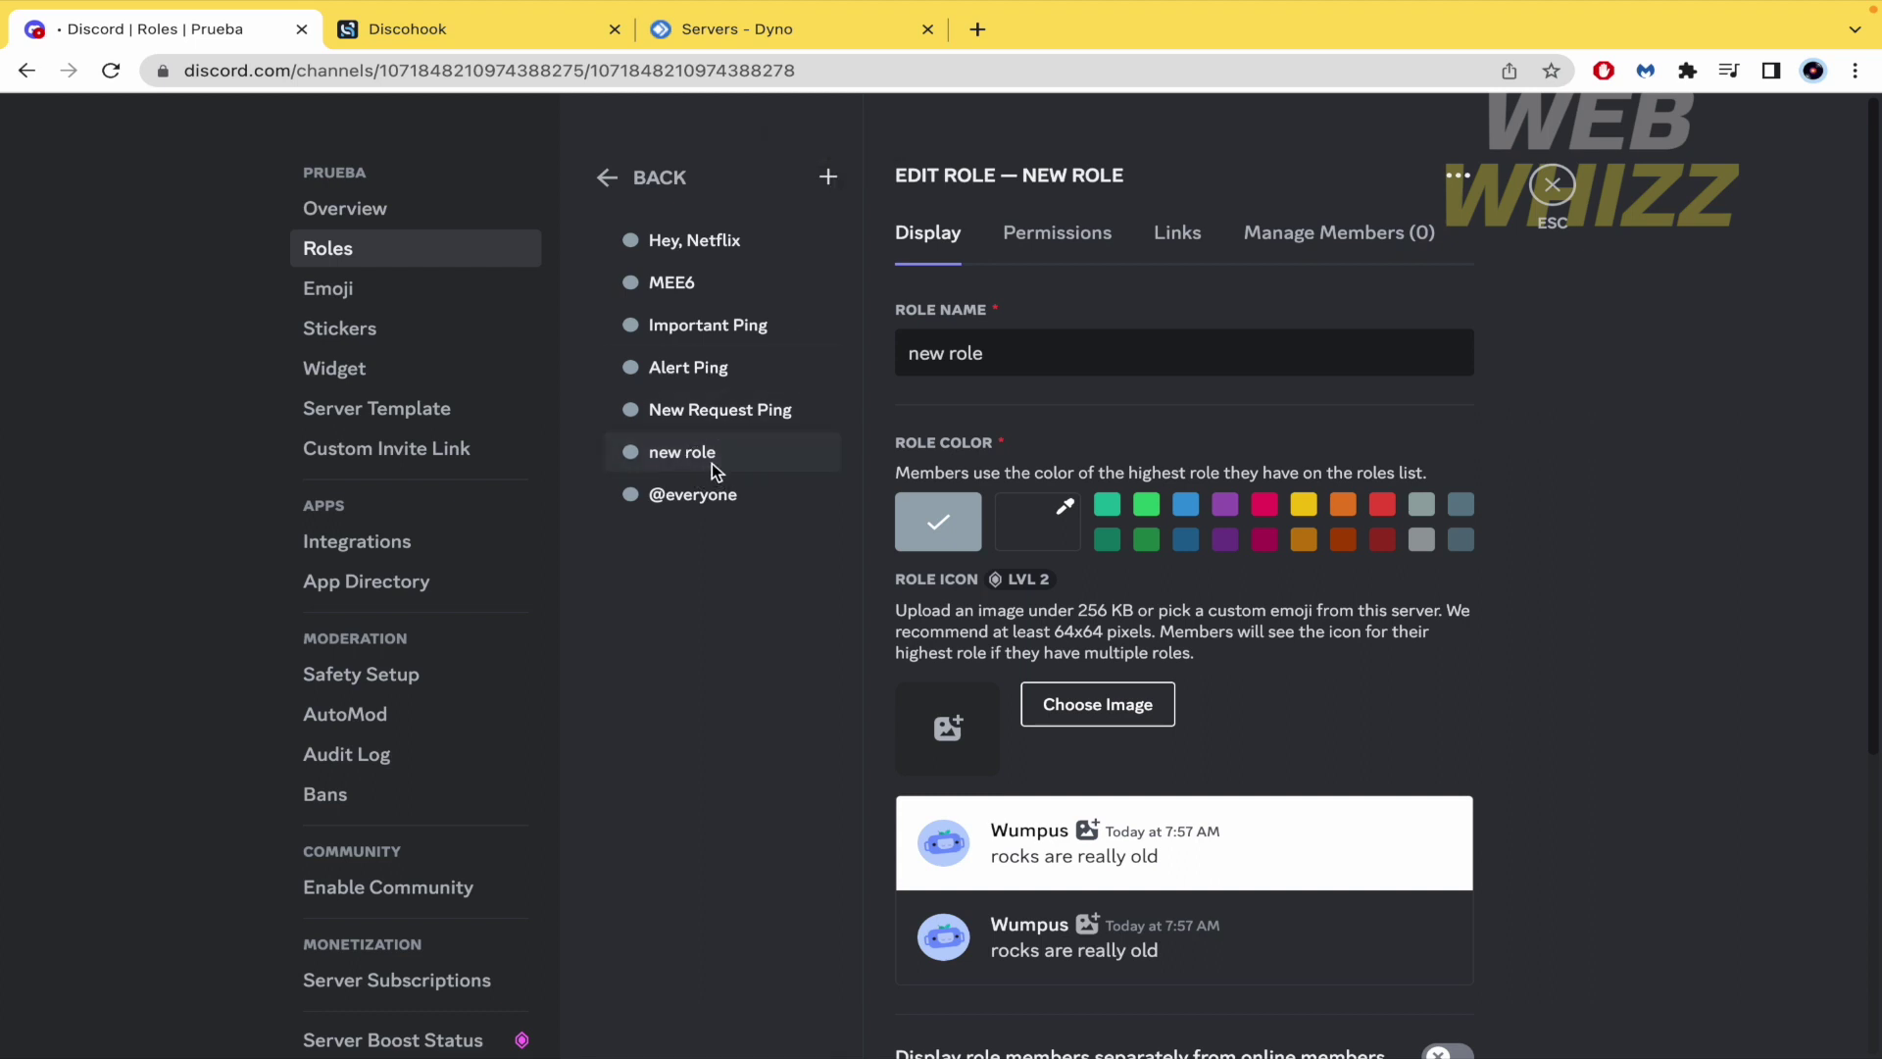
Name the new role Skull Ping, save it, and leave the server settings.
{"action": "triple_click", "coordinate": [1042, 336]}
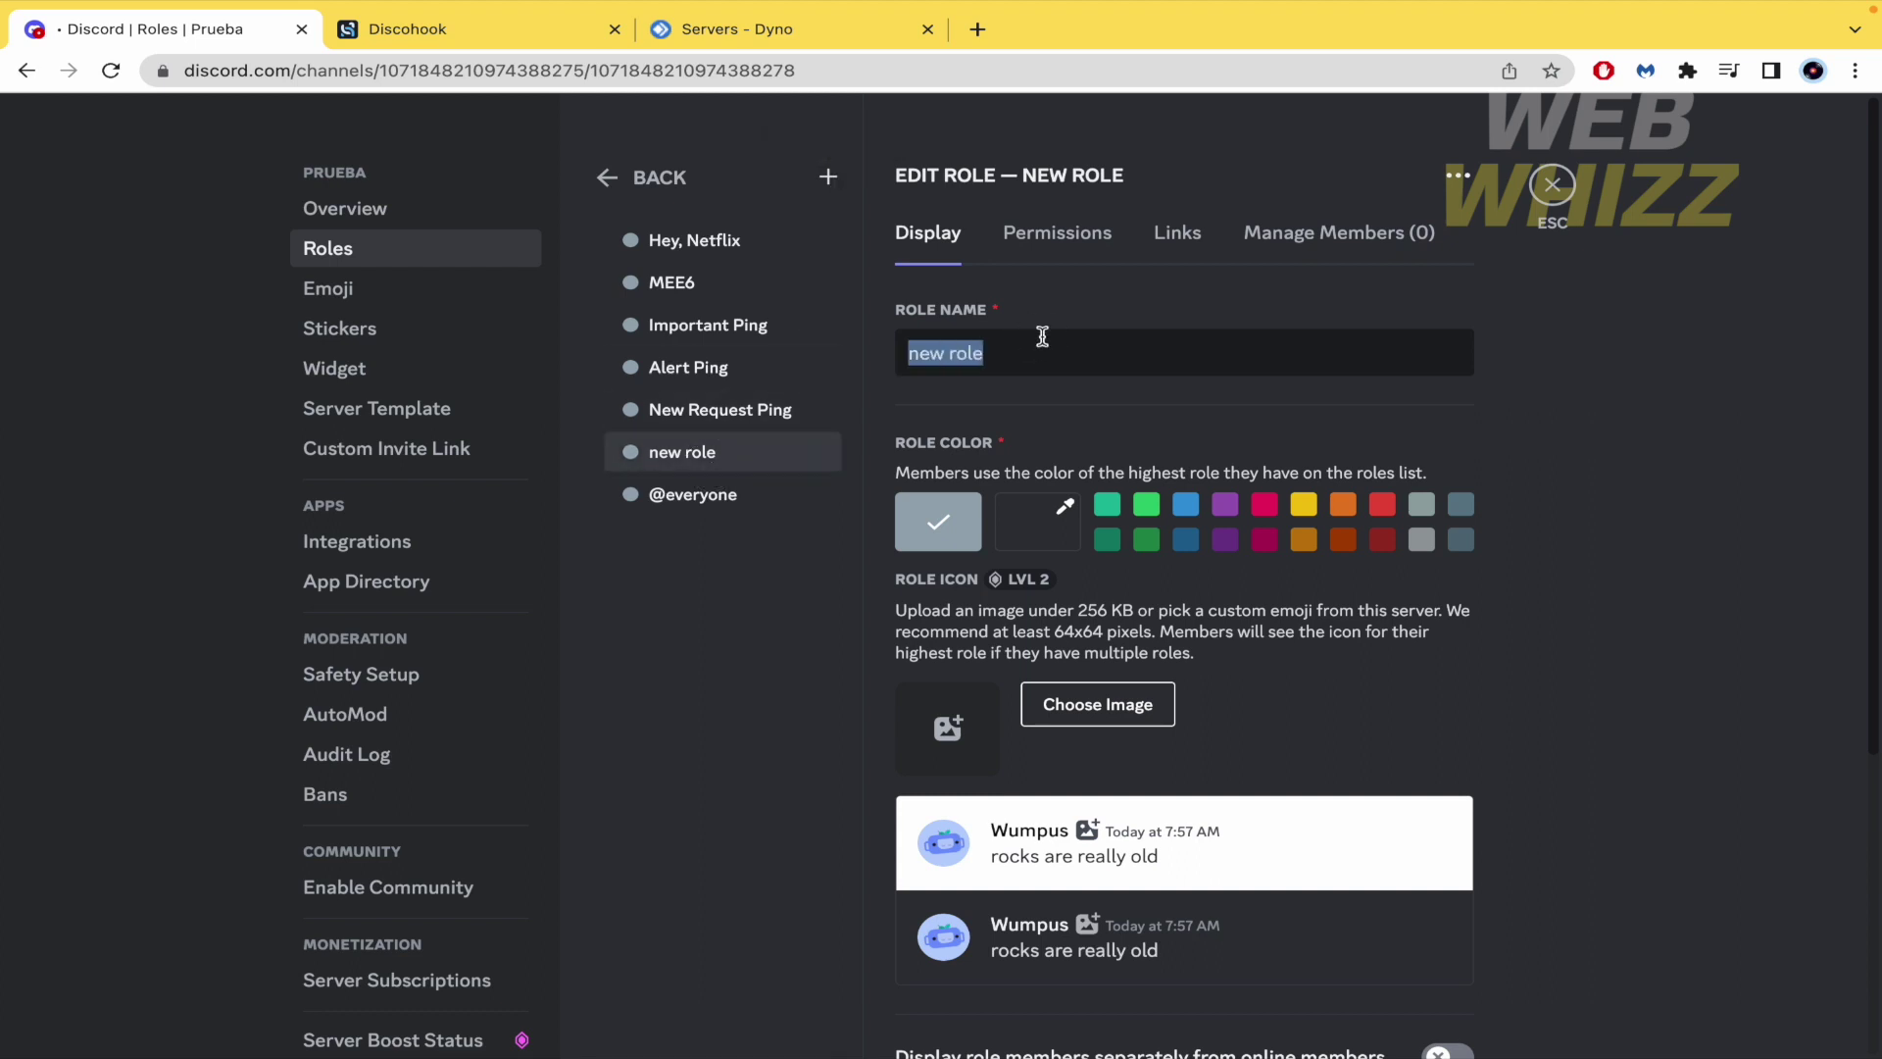
{"action": "type", "text": "Skull"}
{"action": "key", "text": "BackSpace"}
{"action": "key", "text": "BackSpace"}
{"action": "key", "text": "BackSpace"}
{"action": "key", "text": "BackSpace"}
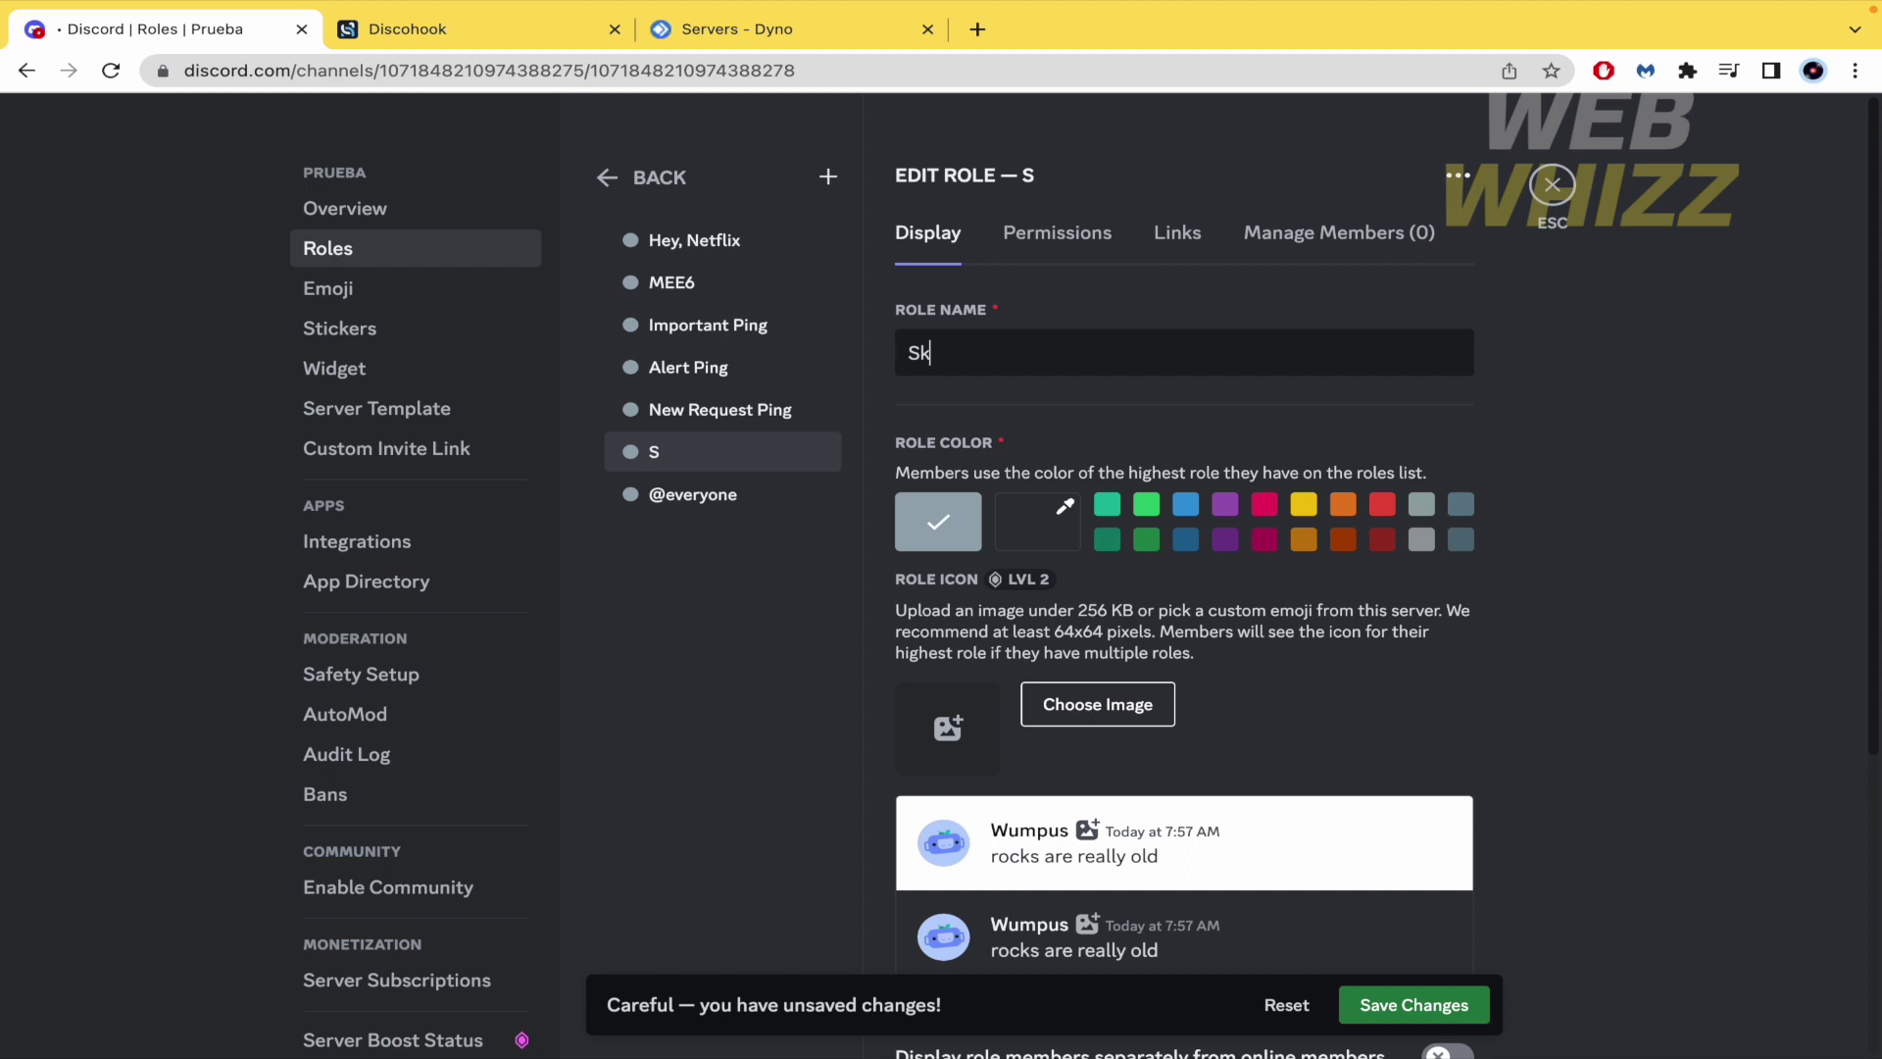
{"action": "type", "text": "kull Ping"}
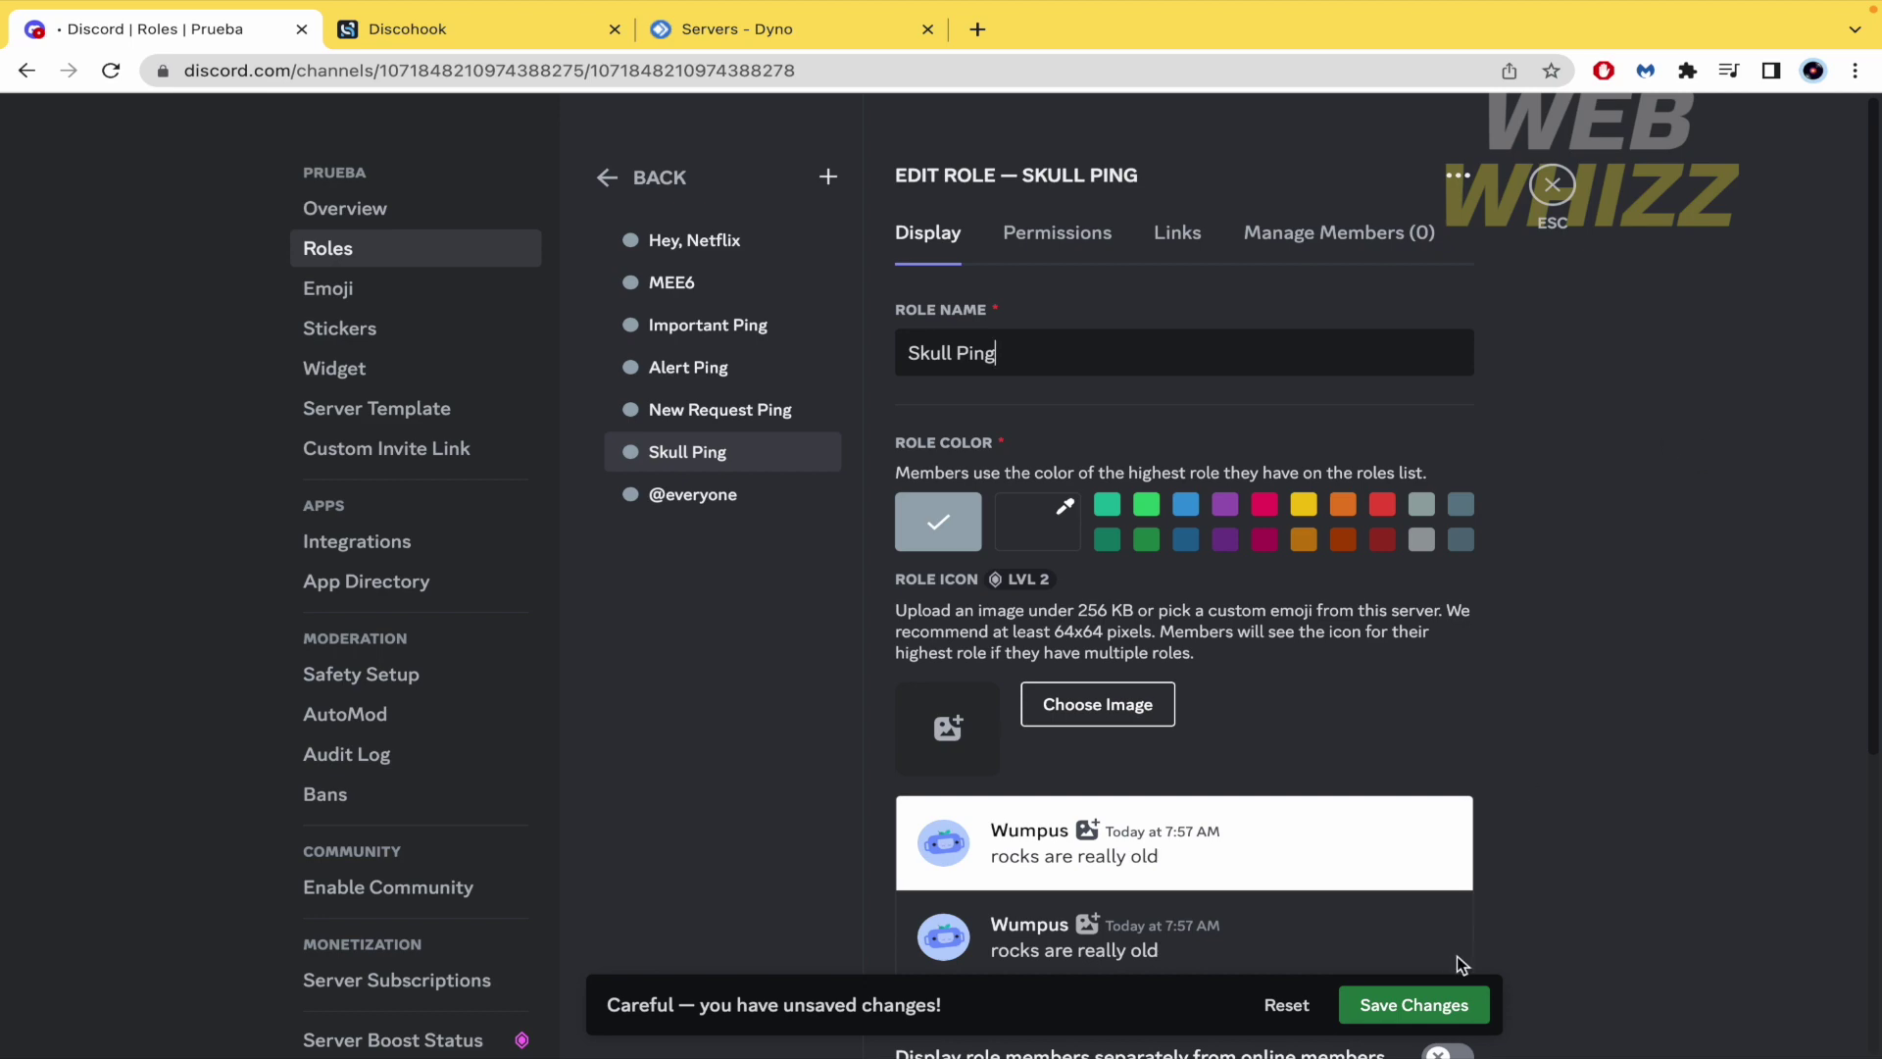
{"action": "left_click", "coordinate": [1436, 1010]}
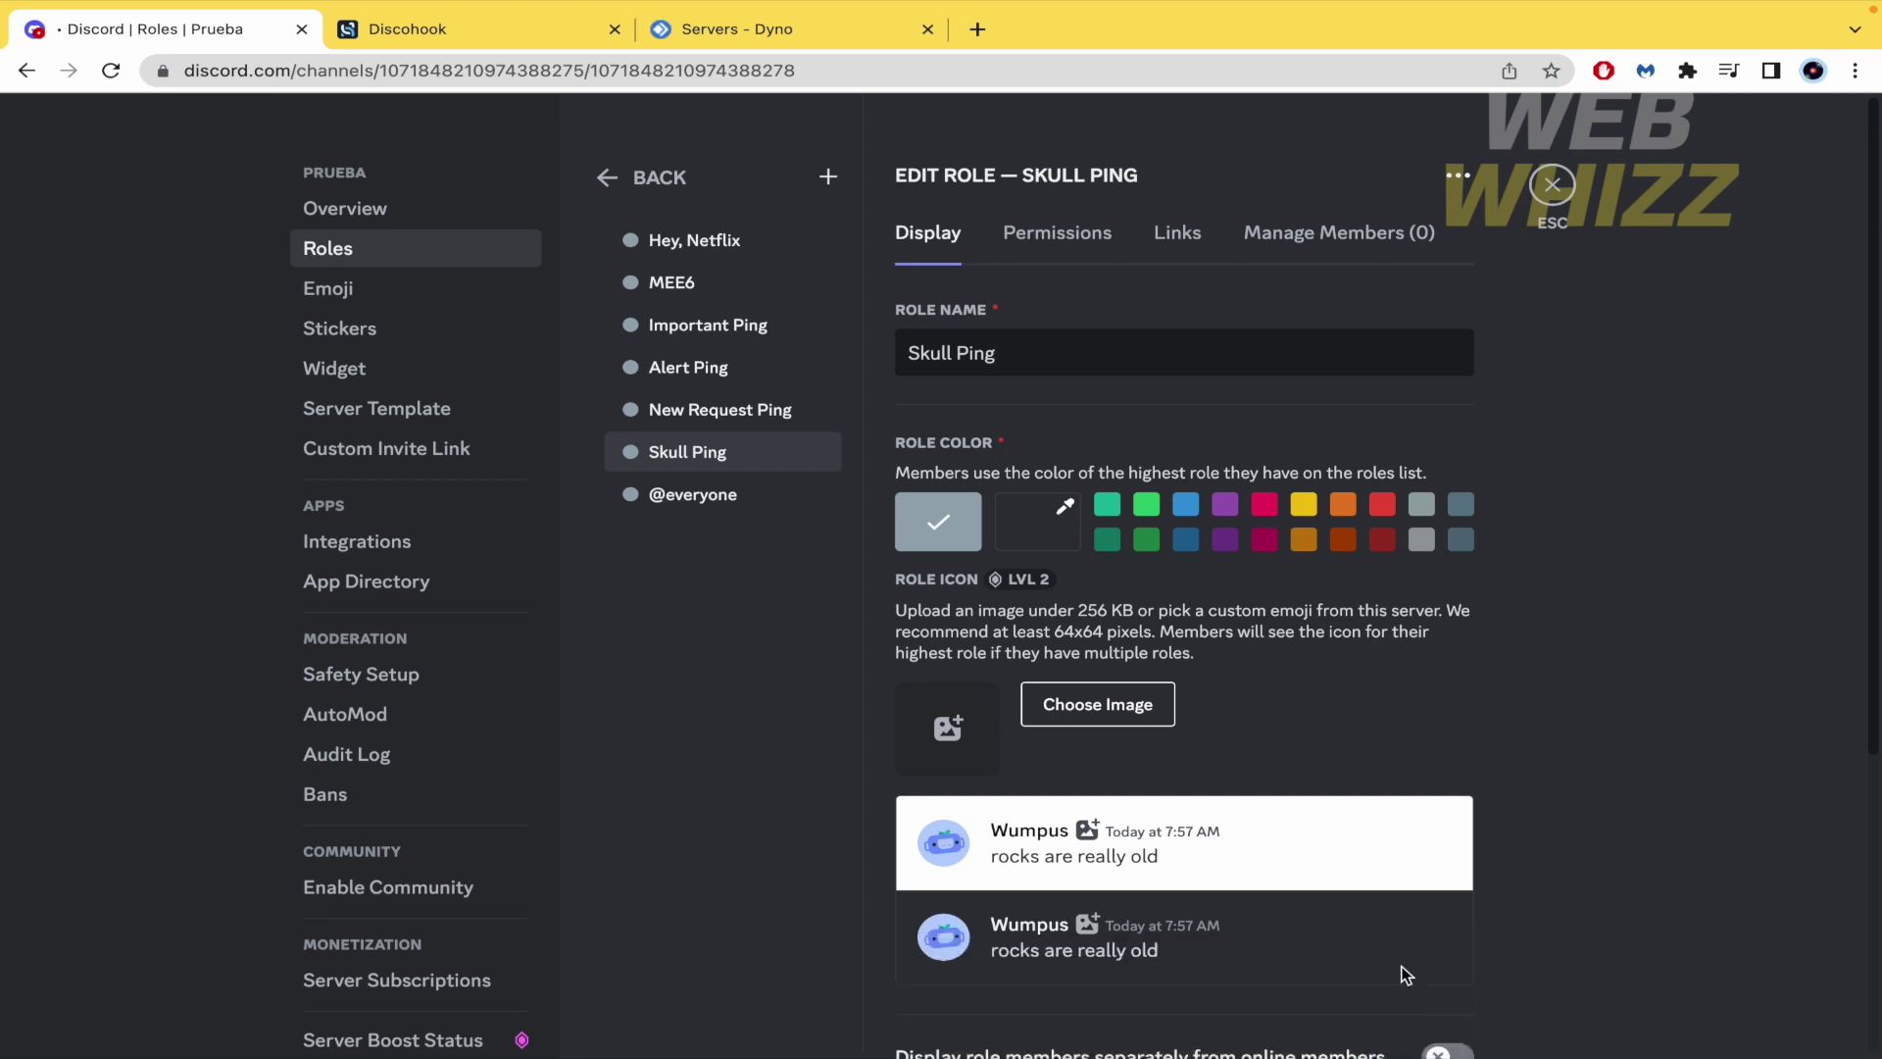
{"action": "left_click", "coordinate": [1553, 185]}
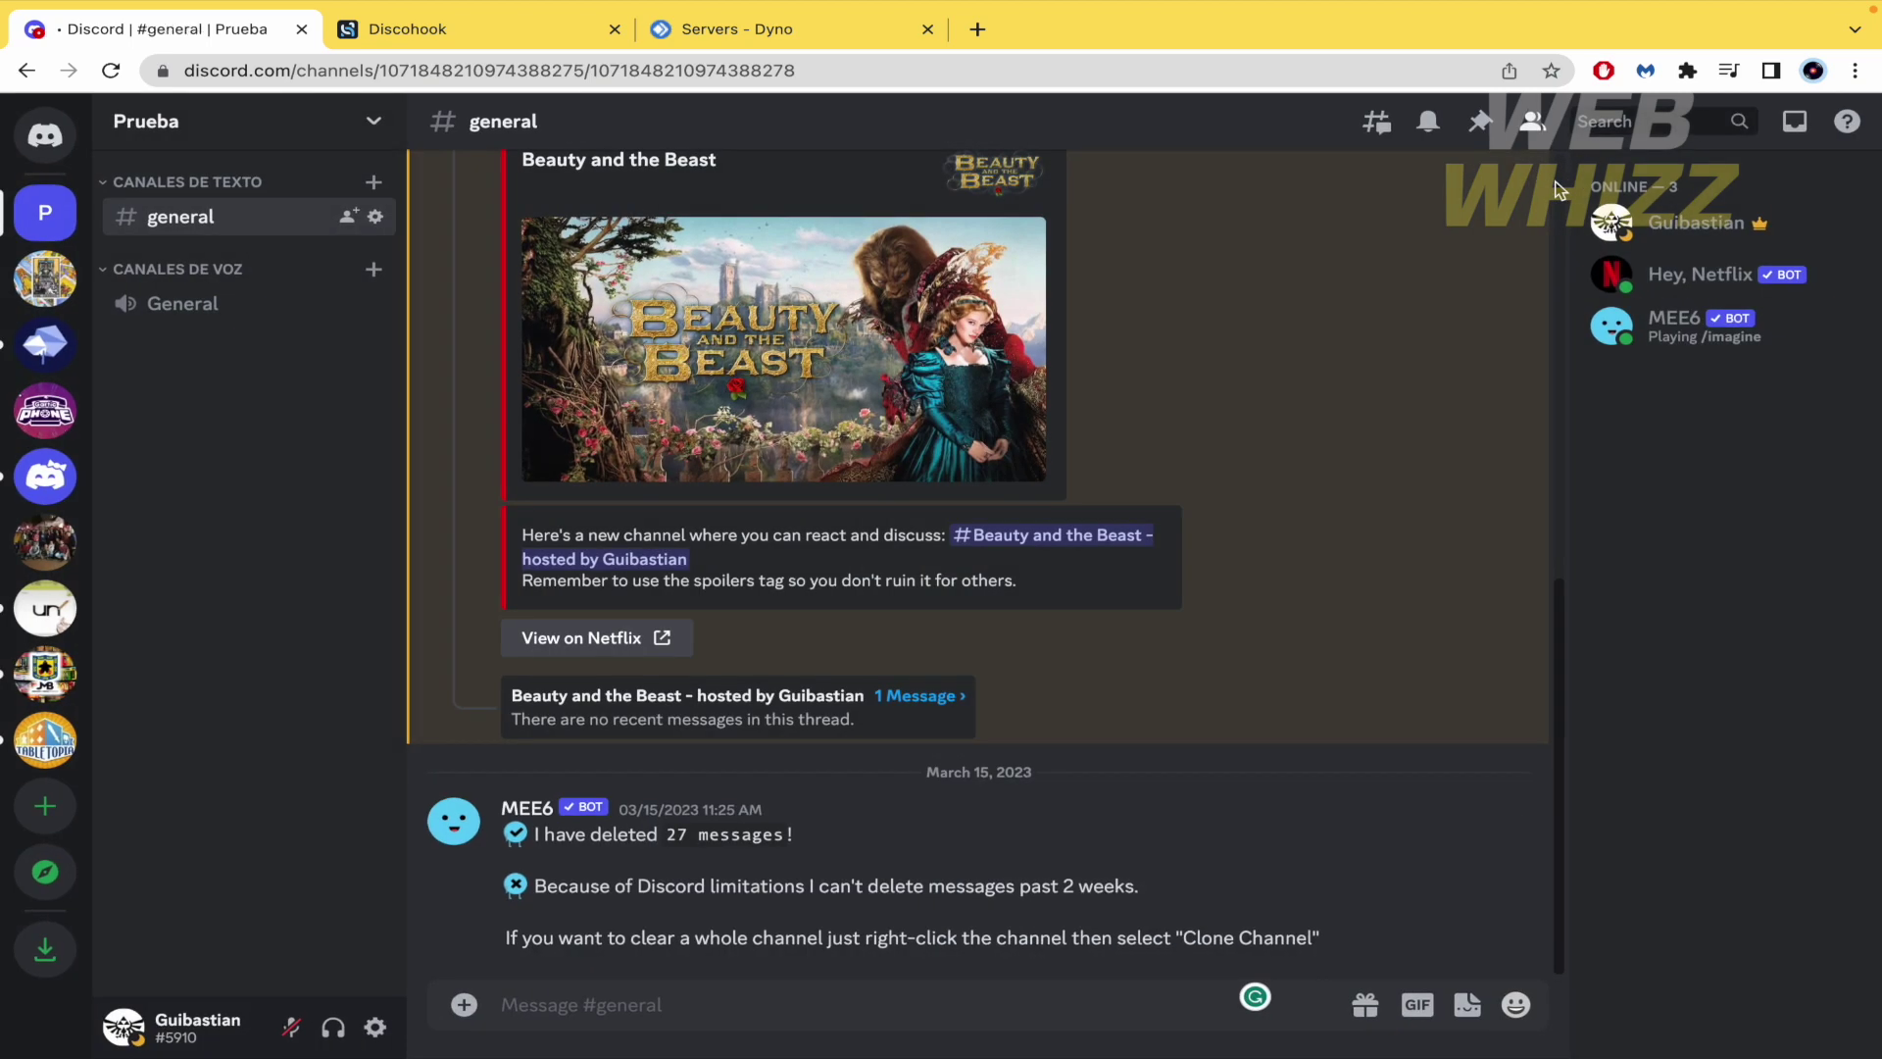
Switch to Discohook and load a fresh message editor from discohook.org.
{"action": "left_click", "coordinate": [433, 30]}
{"action": "left_click", "coordinate": [413, 74]}
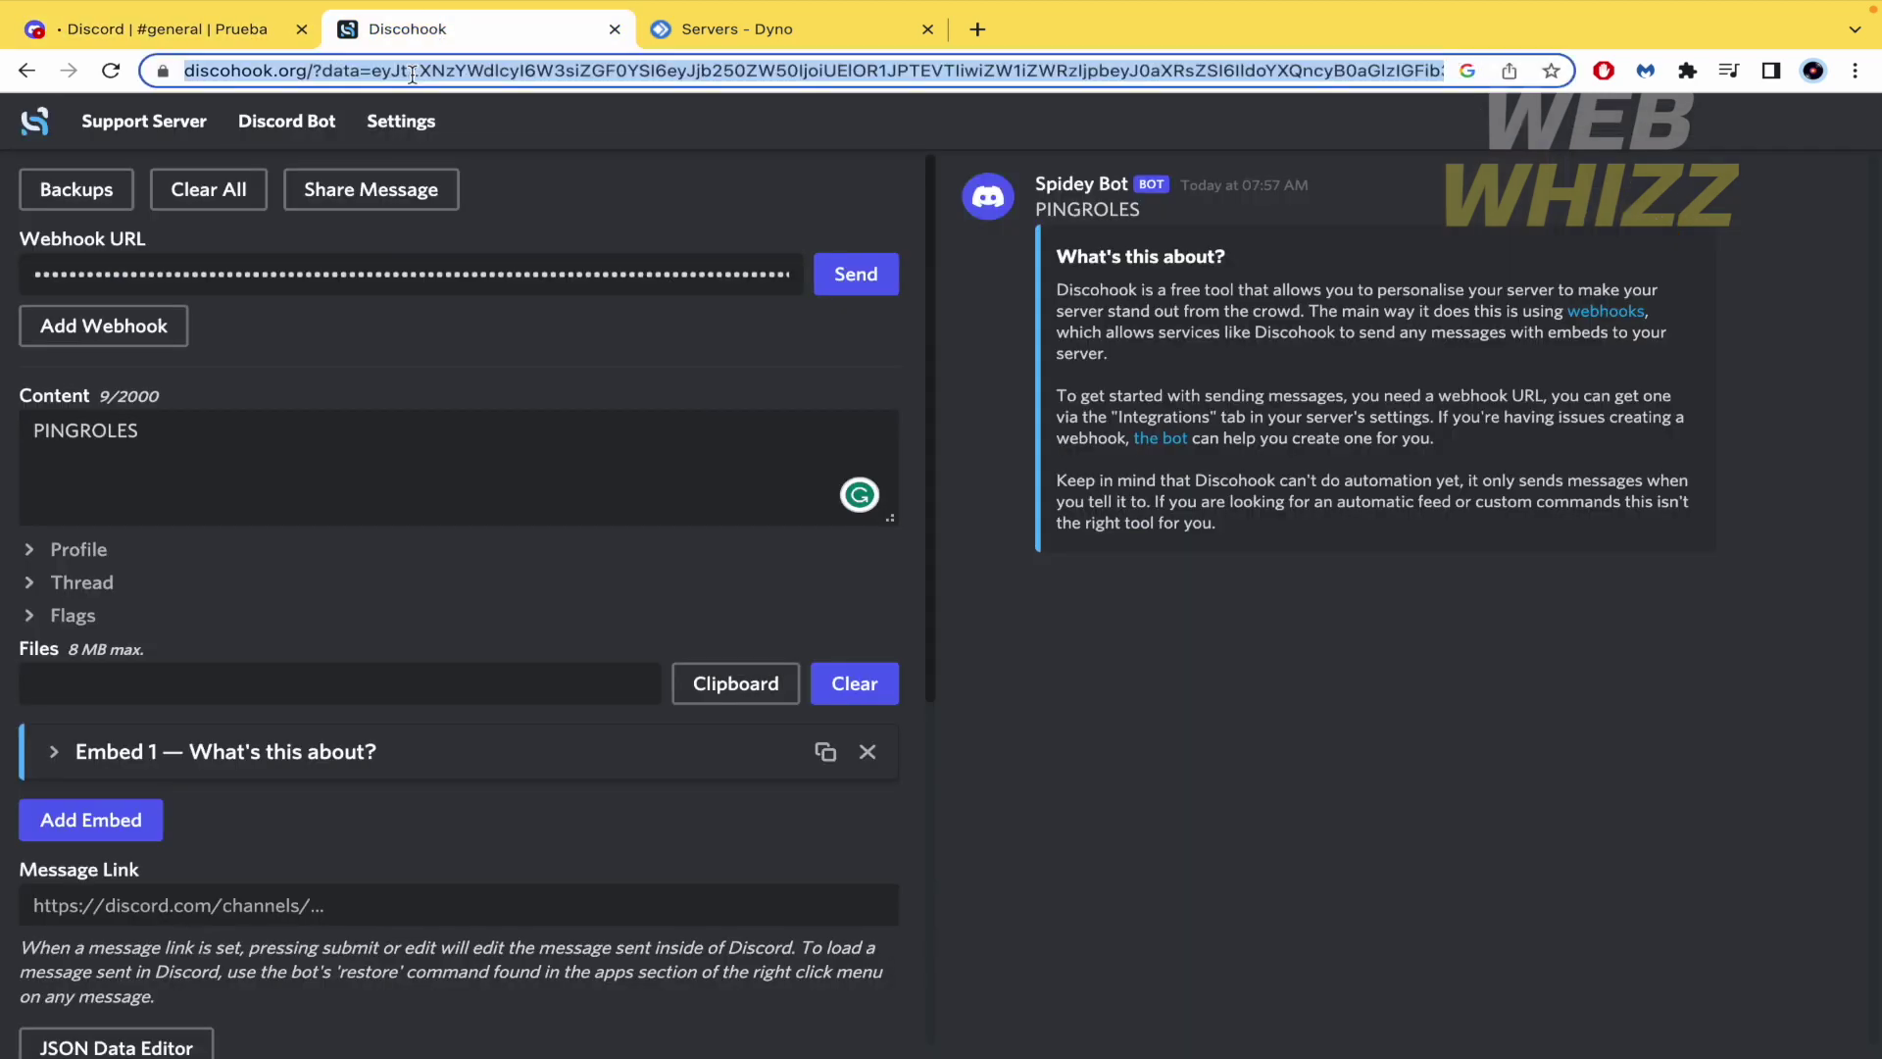
{"action": "type", "text": "disco.ho"}
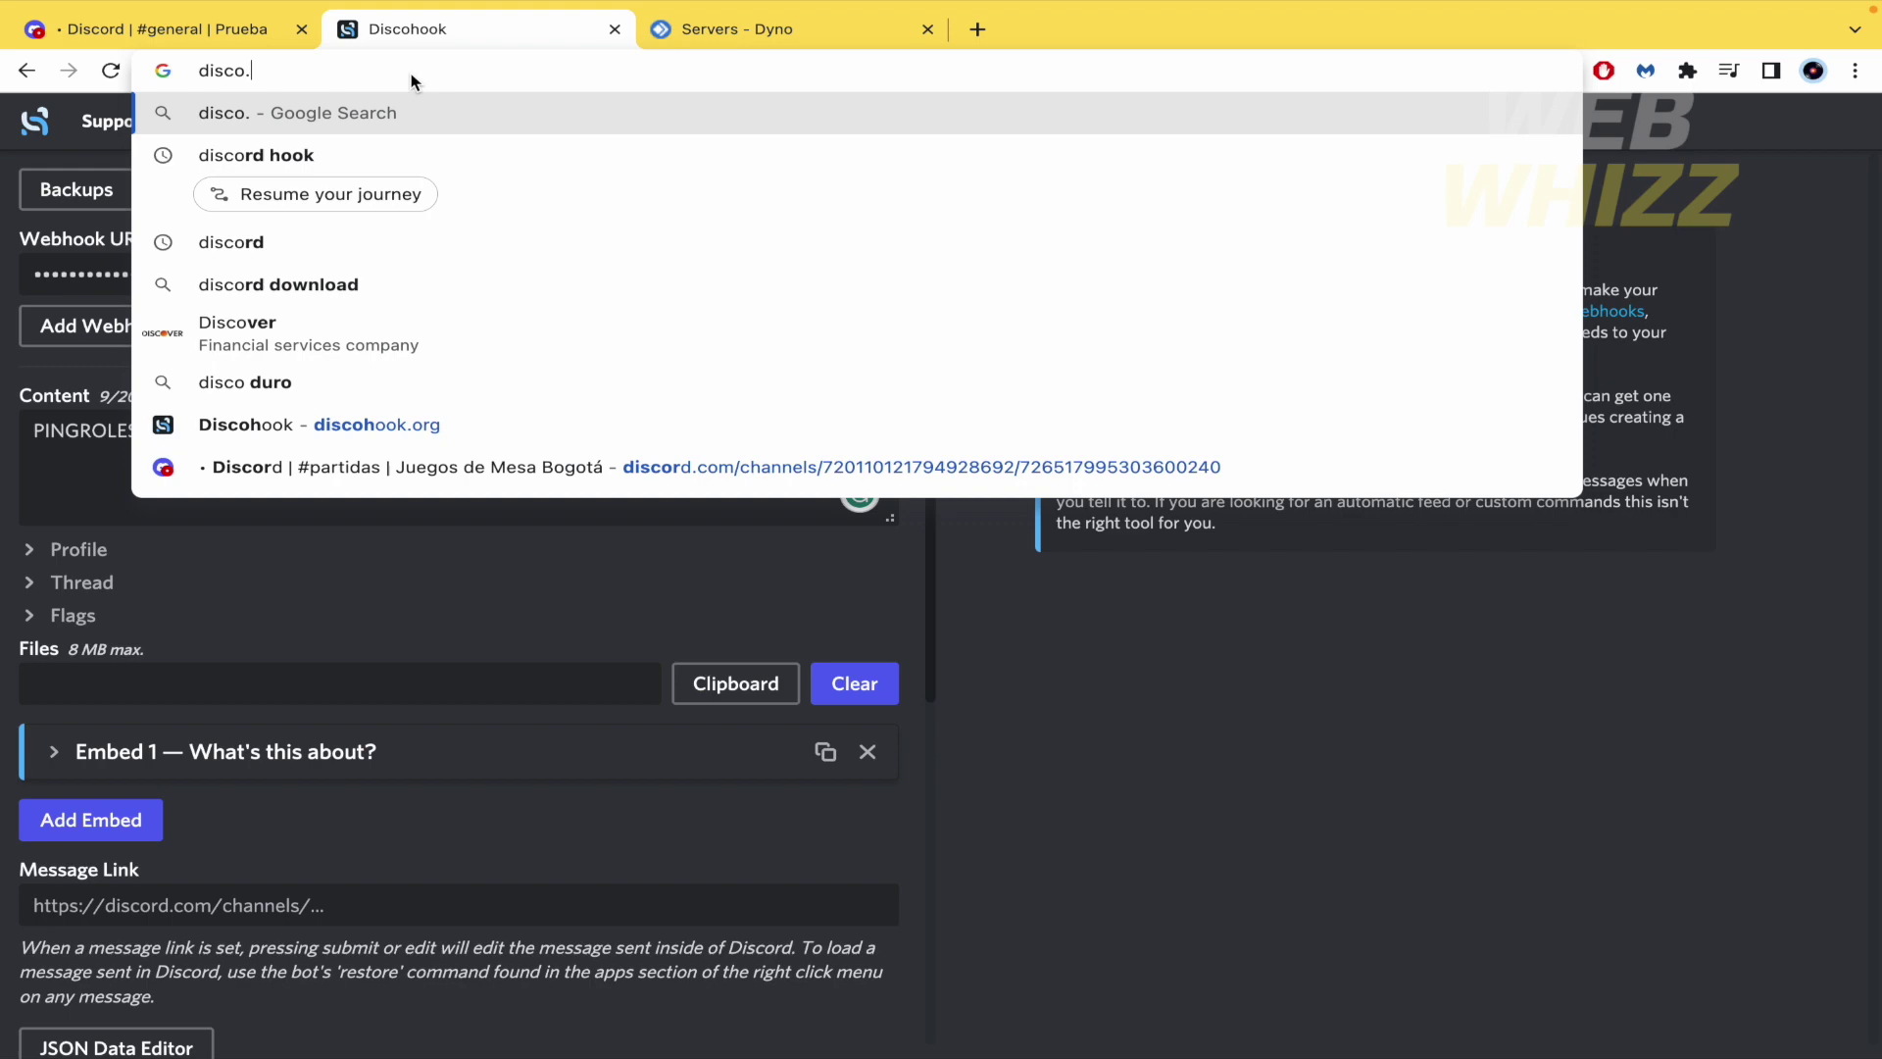
{"action": "key", "text": "BackSpace"}
{"action": "key", "text": "BackSpace"}
{"action": "key", "text": "BackSpace"}
{"action": "type", "text": "h"}
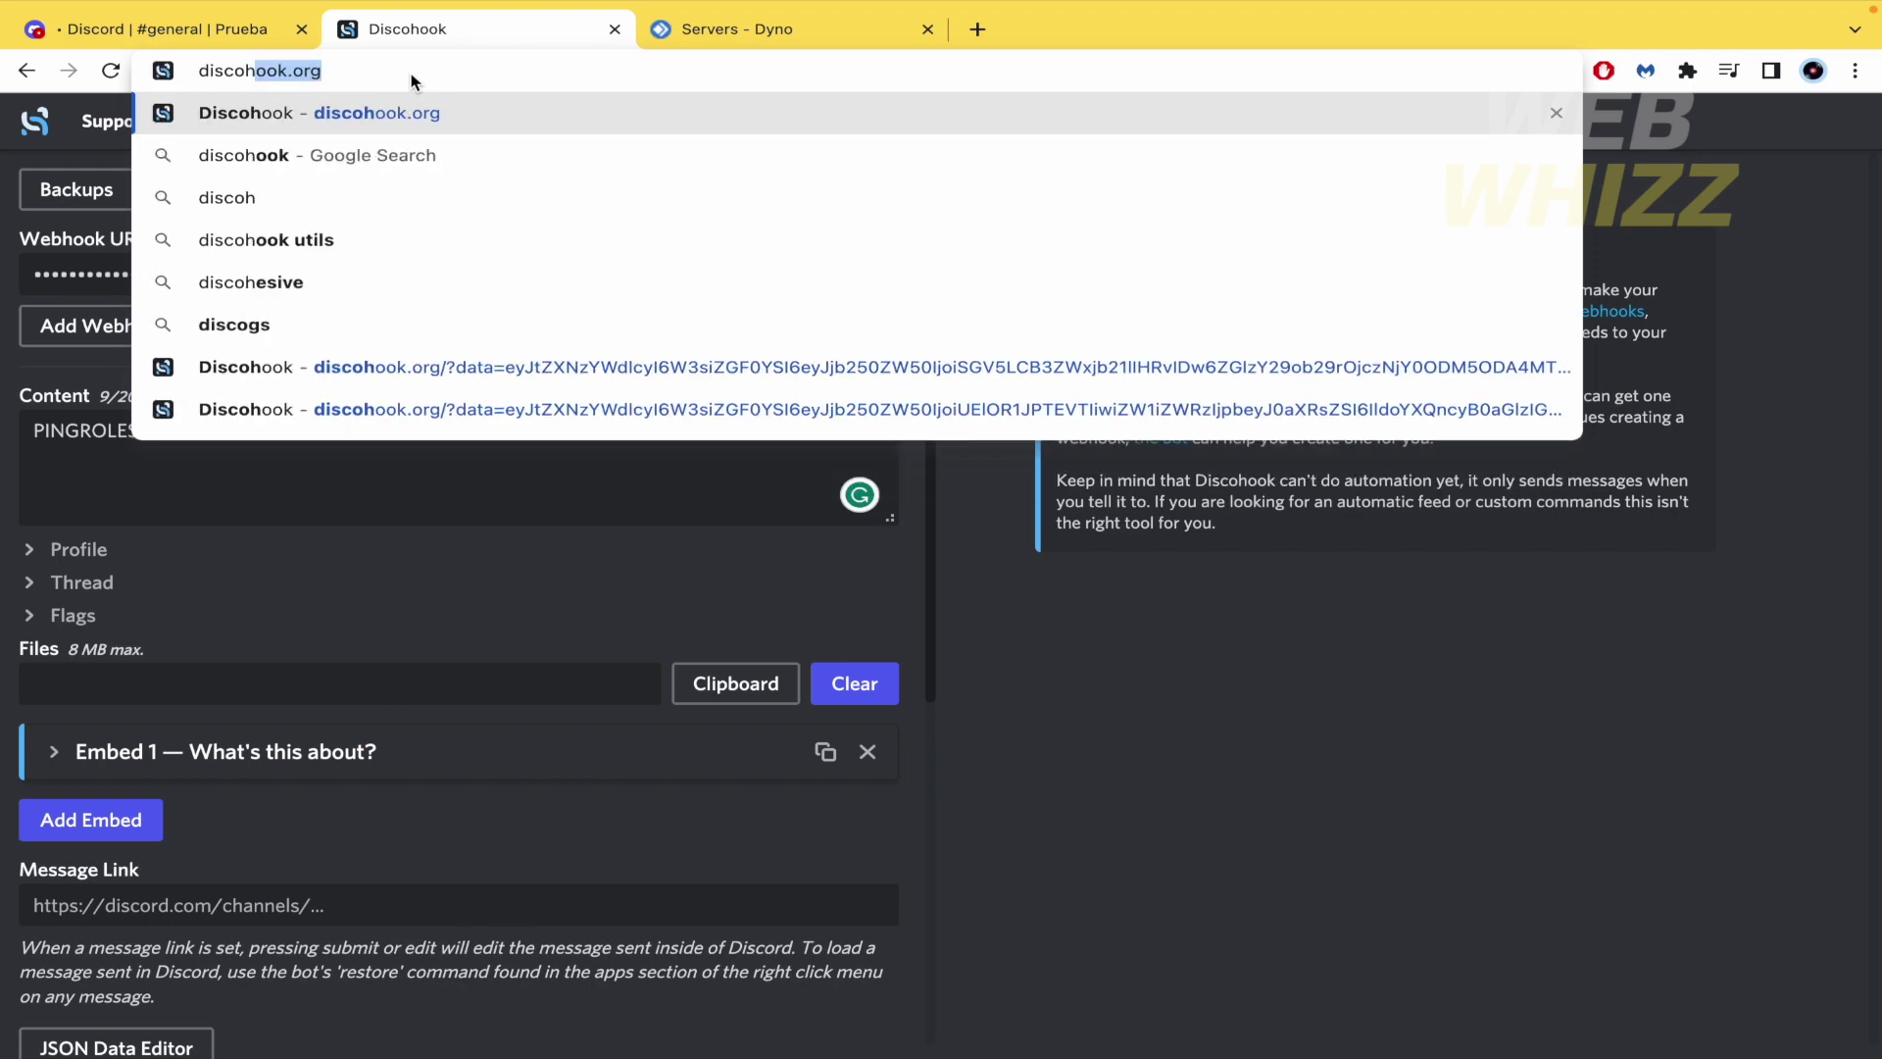
{"action": "type", "text": "ook.org"}
{"action": "key", "text": "Return"}
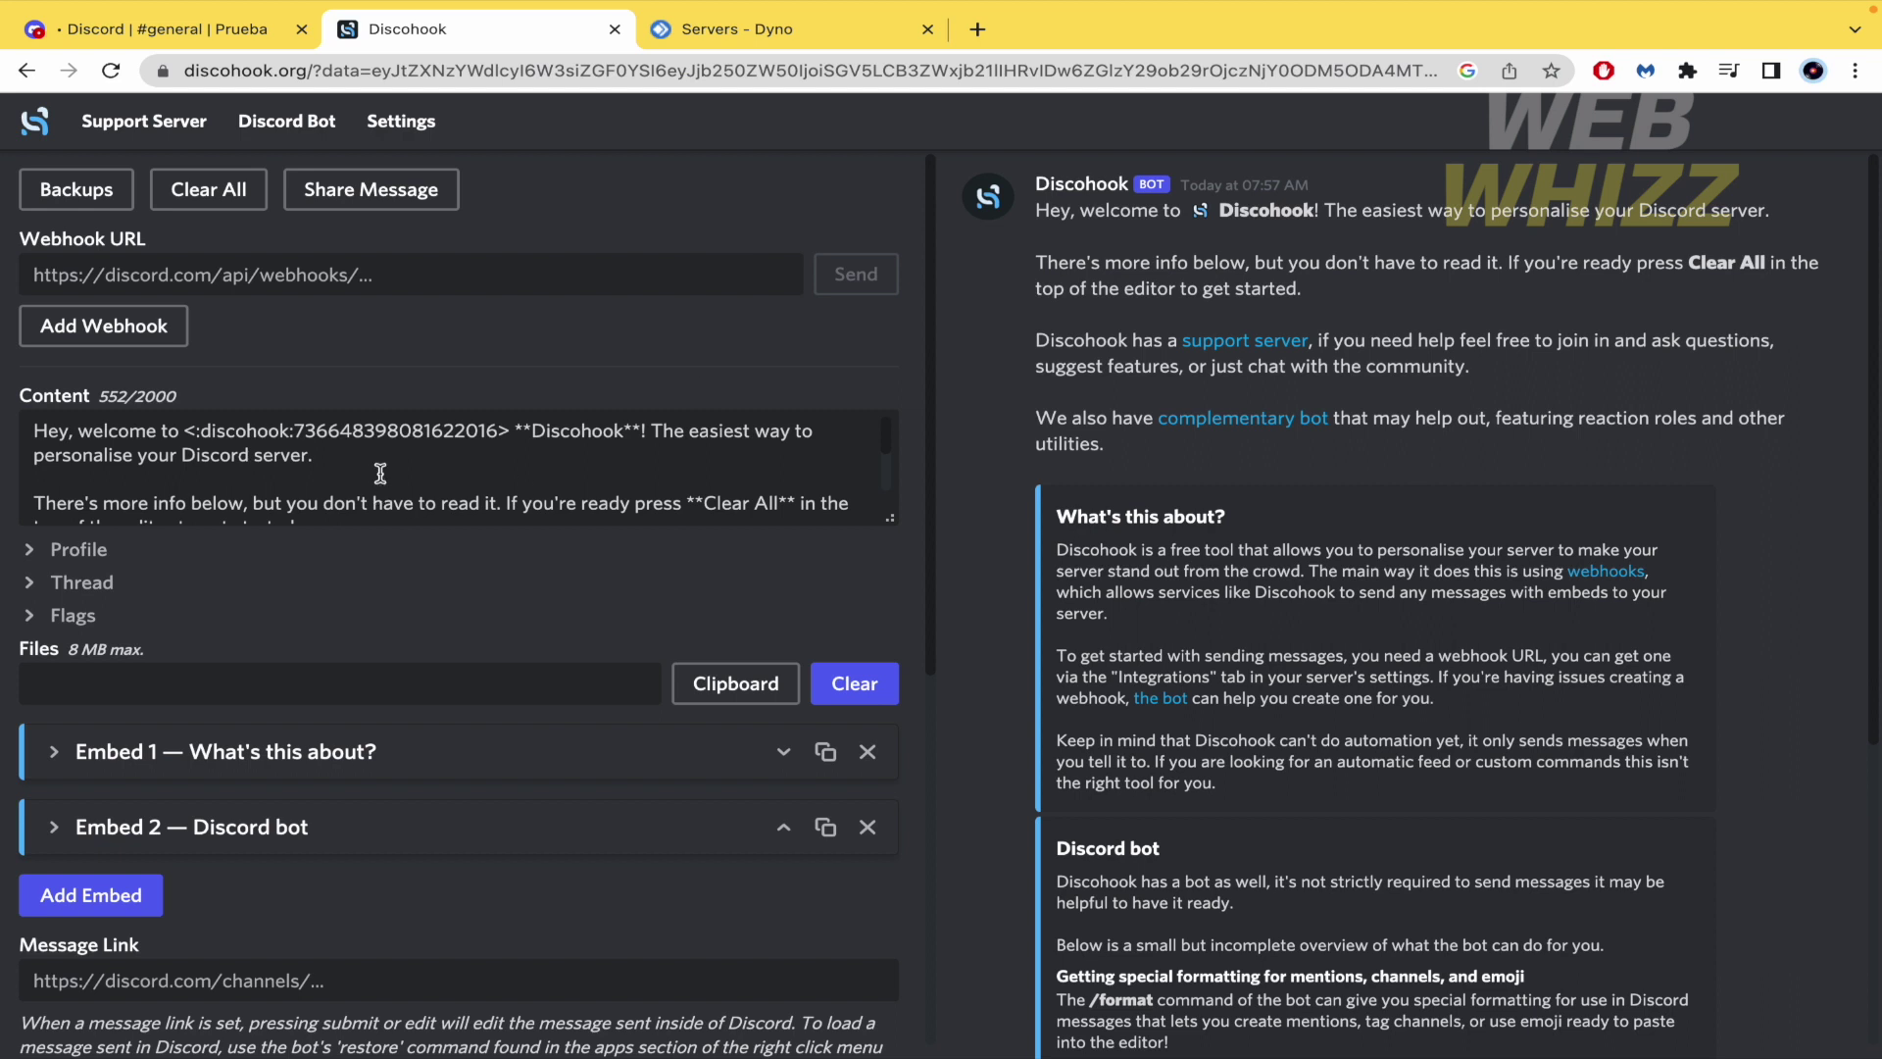
Paste the copied webhook URL into the Webhook URL field and set the message content to PINGROLES.
{"action": "left_click", "coordinate": [400, 294]}
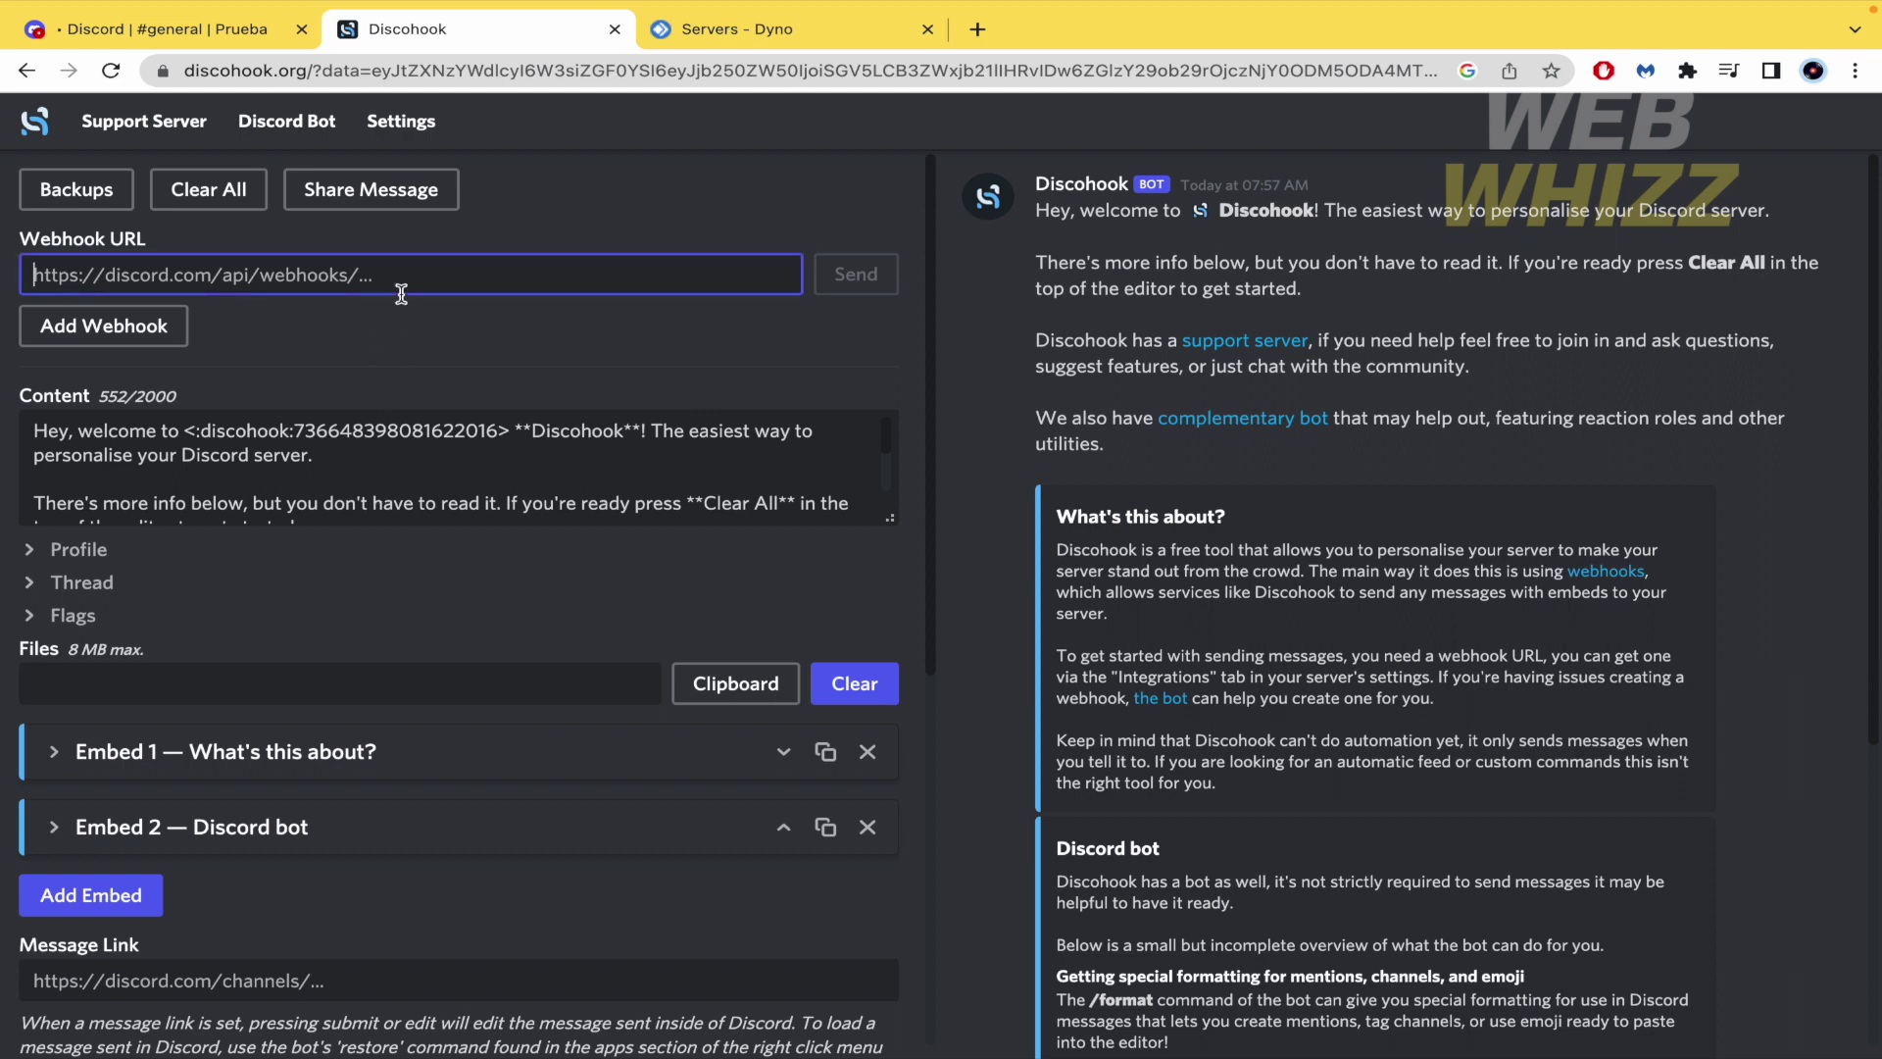
{"action": "key", "text": "ctrl+v"}
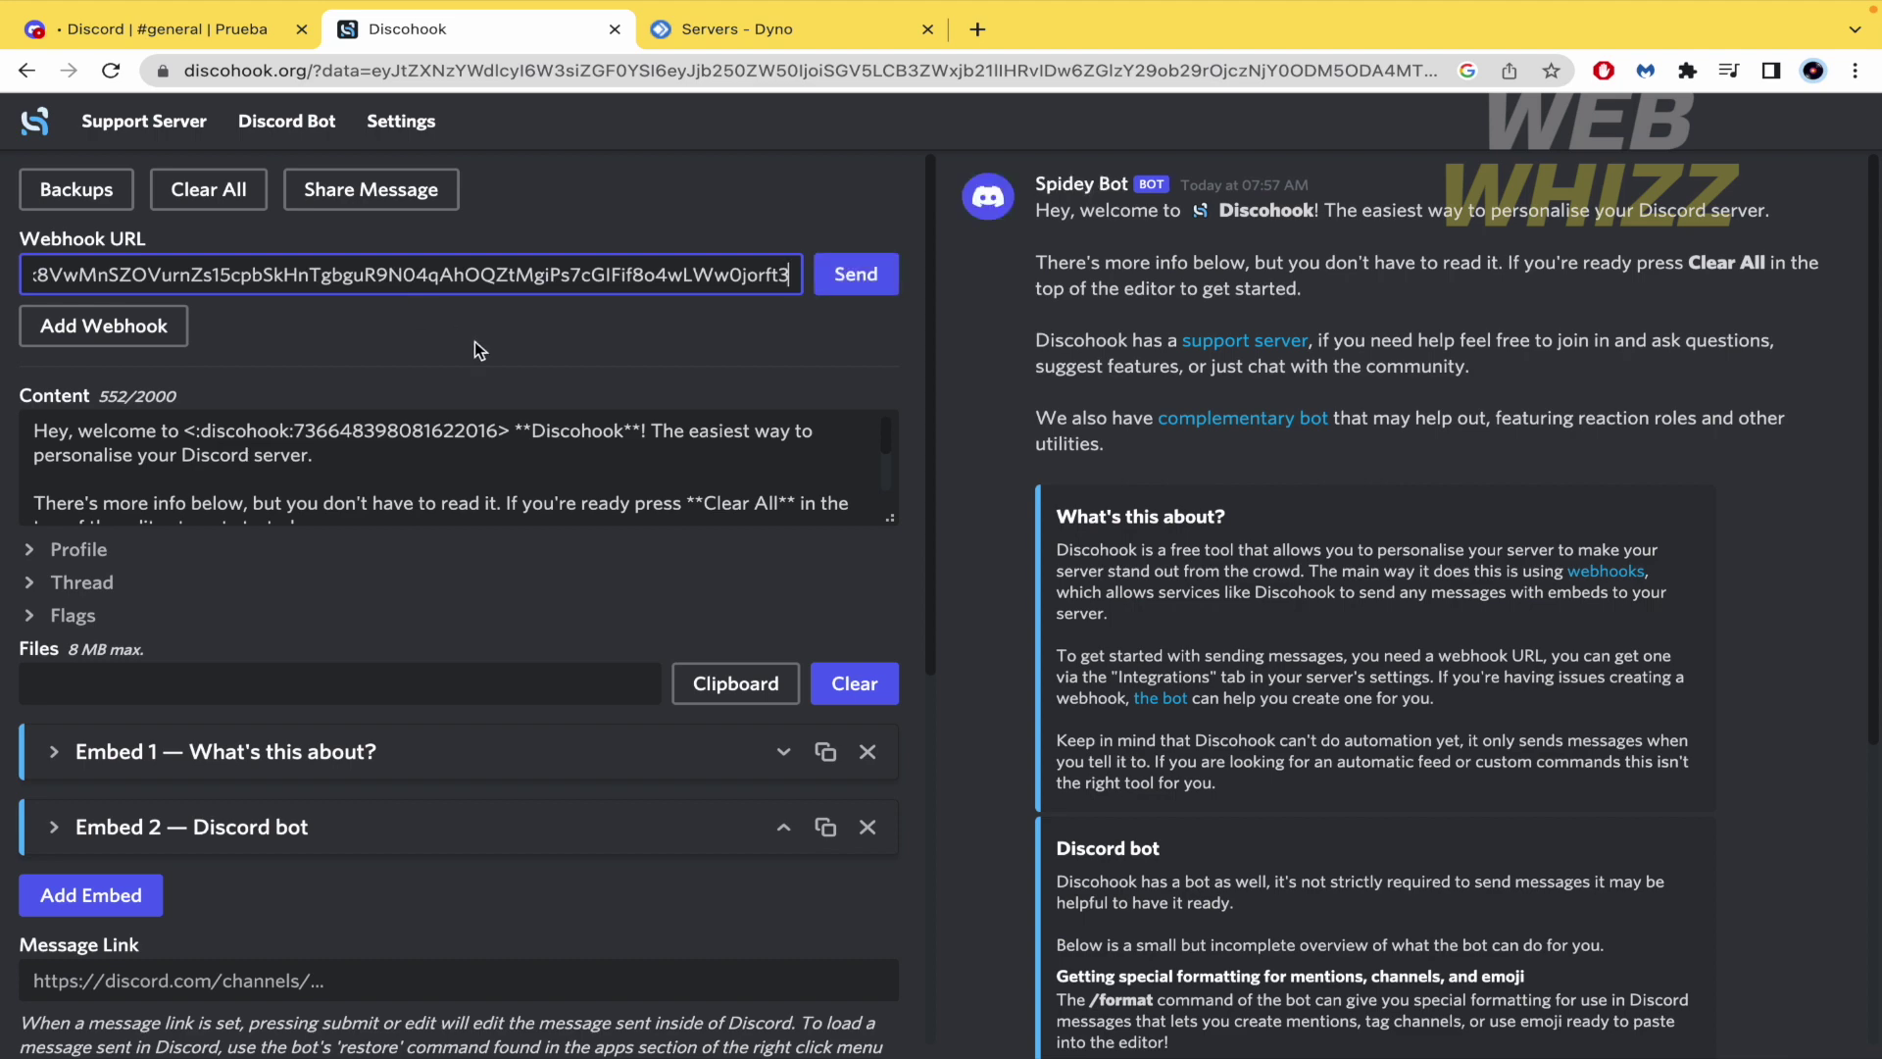
{"action": "left_click", "coordinate": [475, 341]}
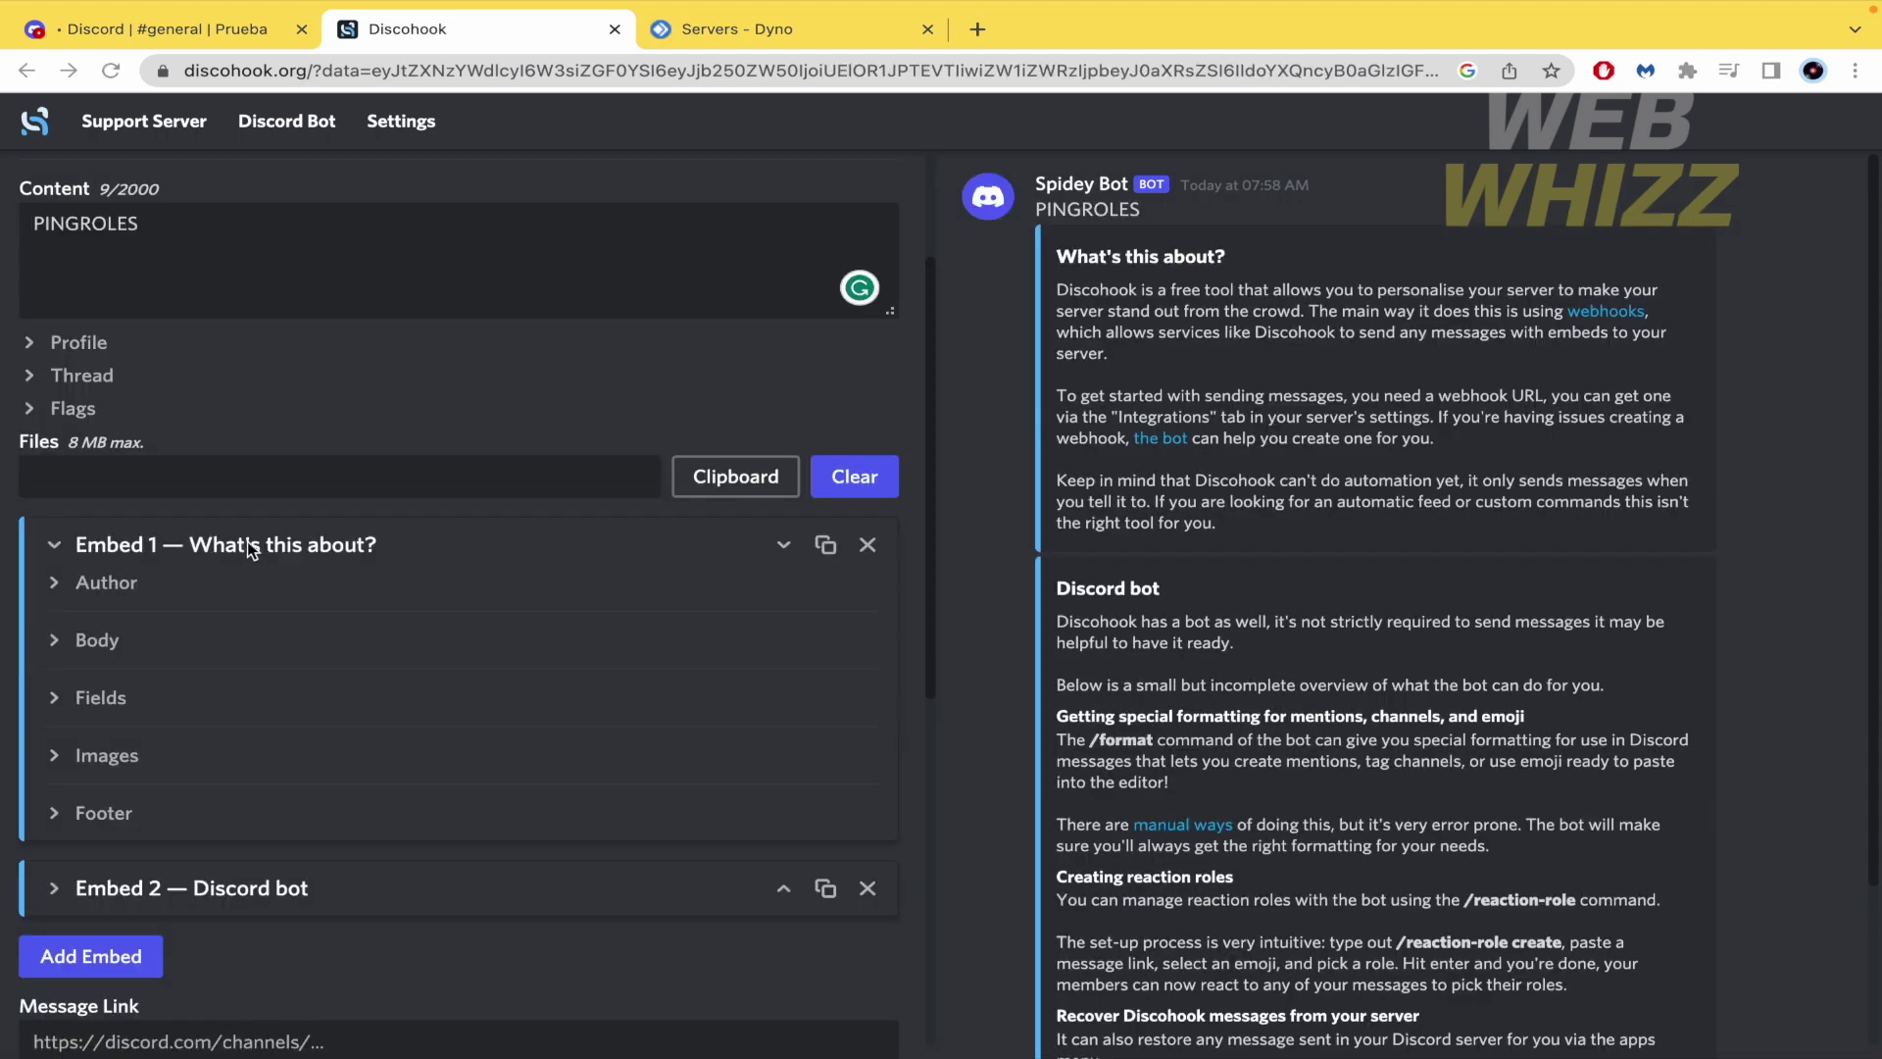
Change the title in the body of Embed 1 to PINGROLES.
{"action": "left_click", "coordinate": [59, 641]}
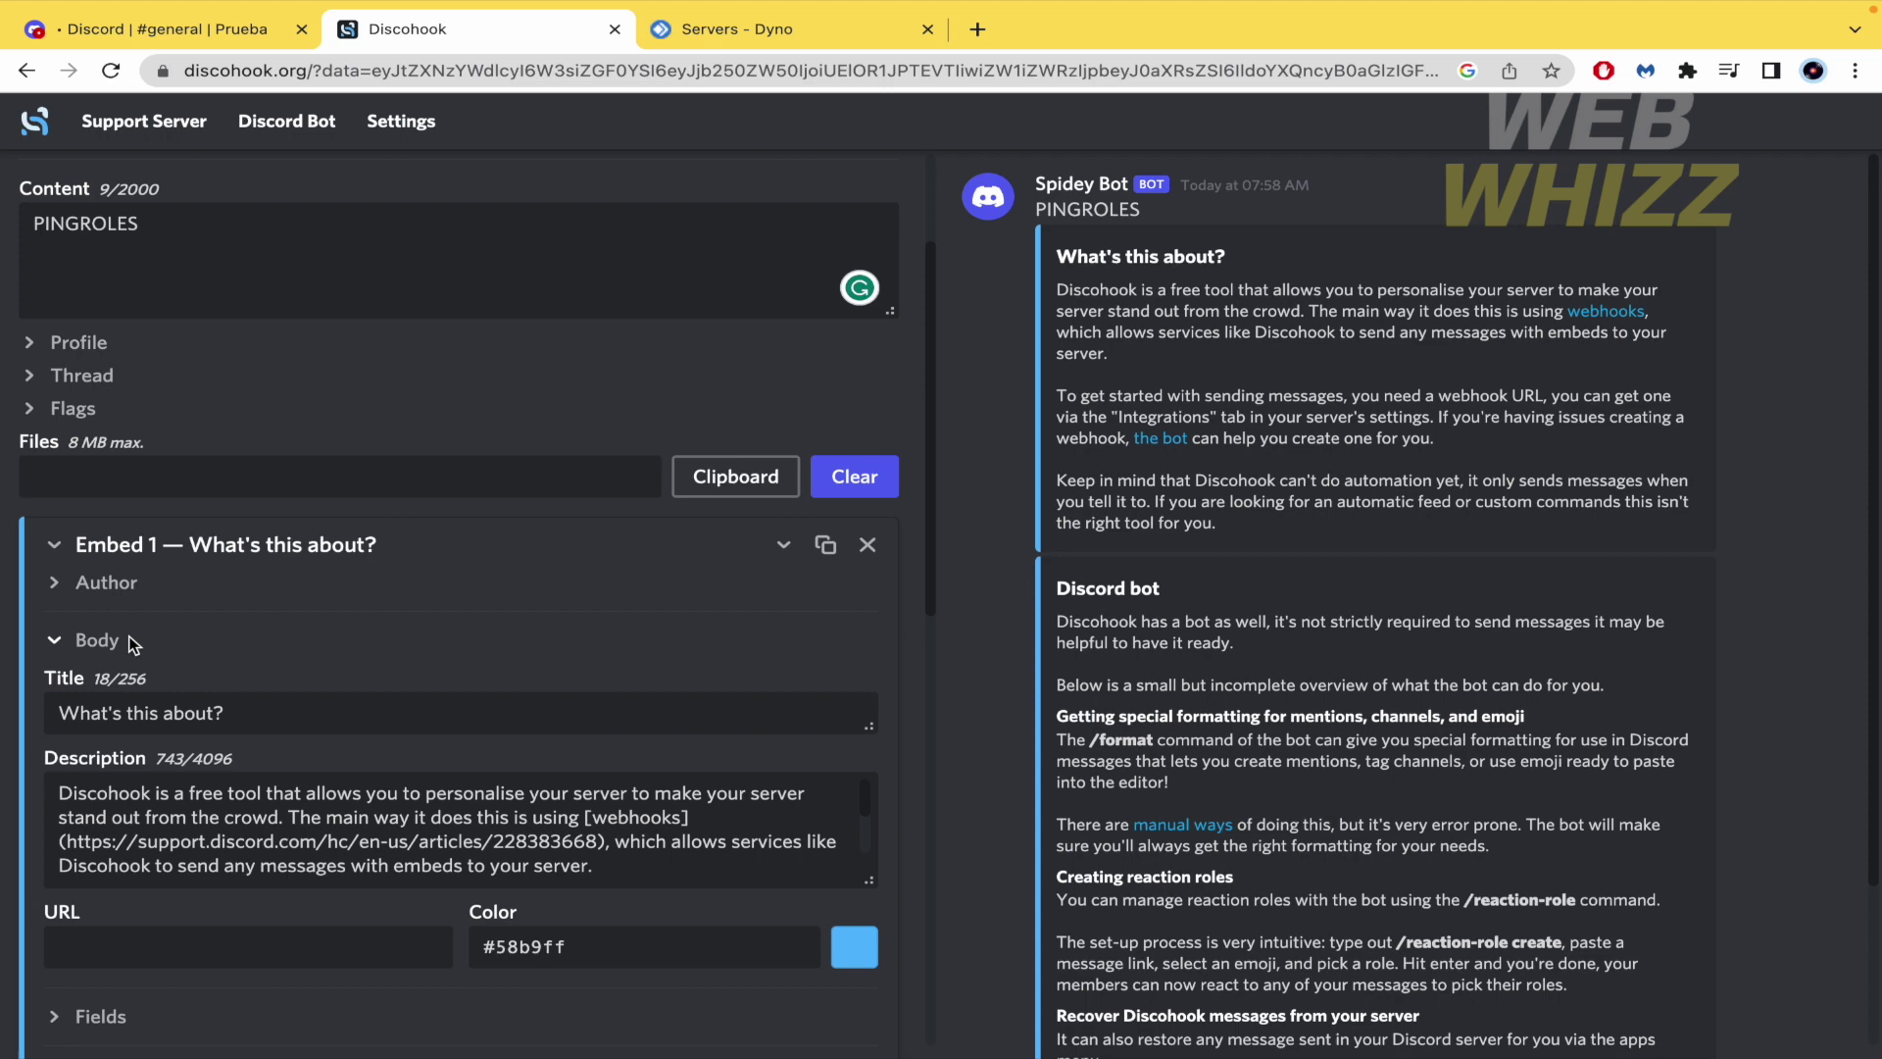
{"action": "scroll", "coordinate": [128, 656], "scroll_direction": "down", "scroll_amount": 1}
{"action": "left_click", "coordinate": [281, 604]}
{"action": "key", "text": "ctrl+a"}
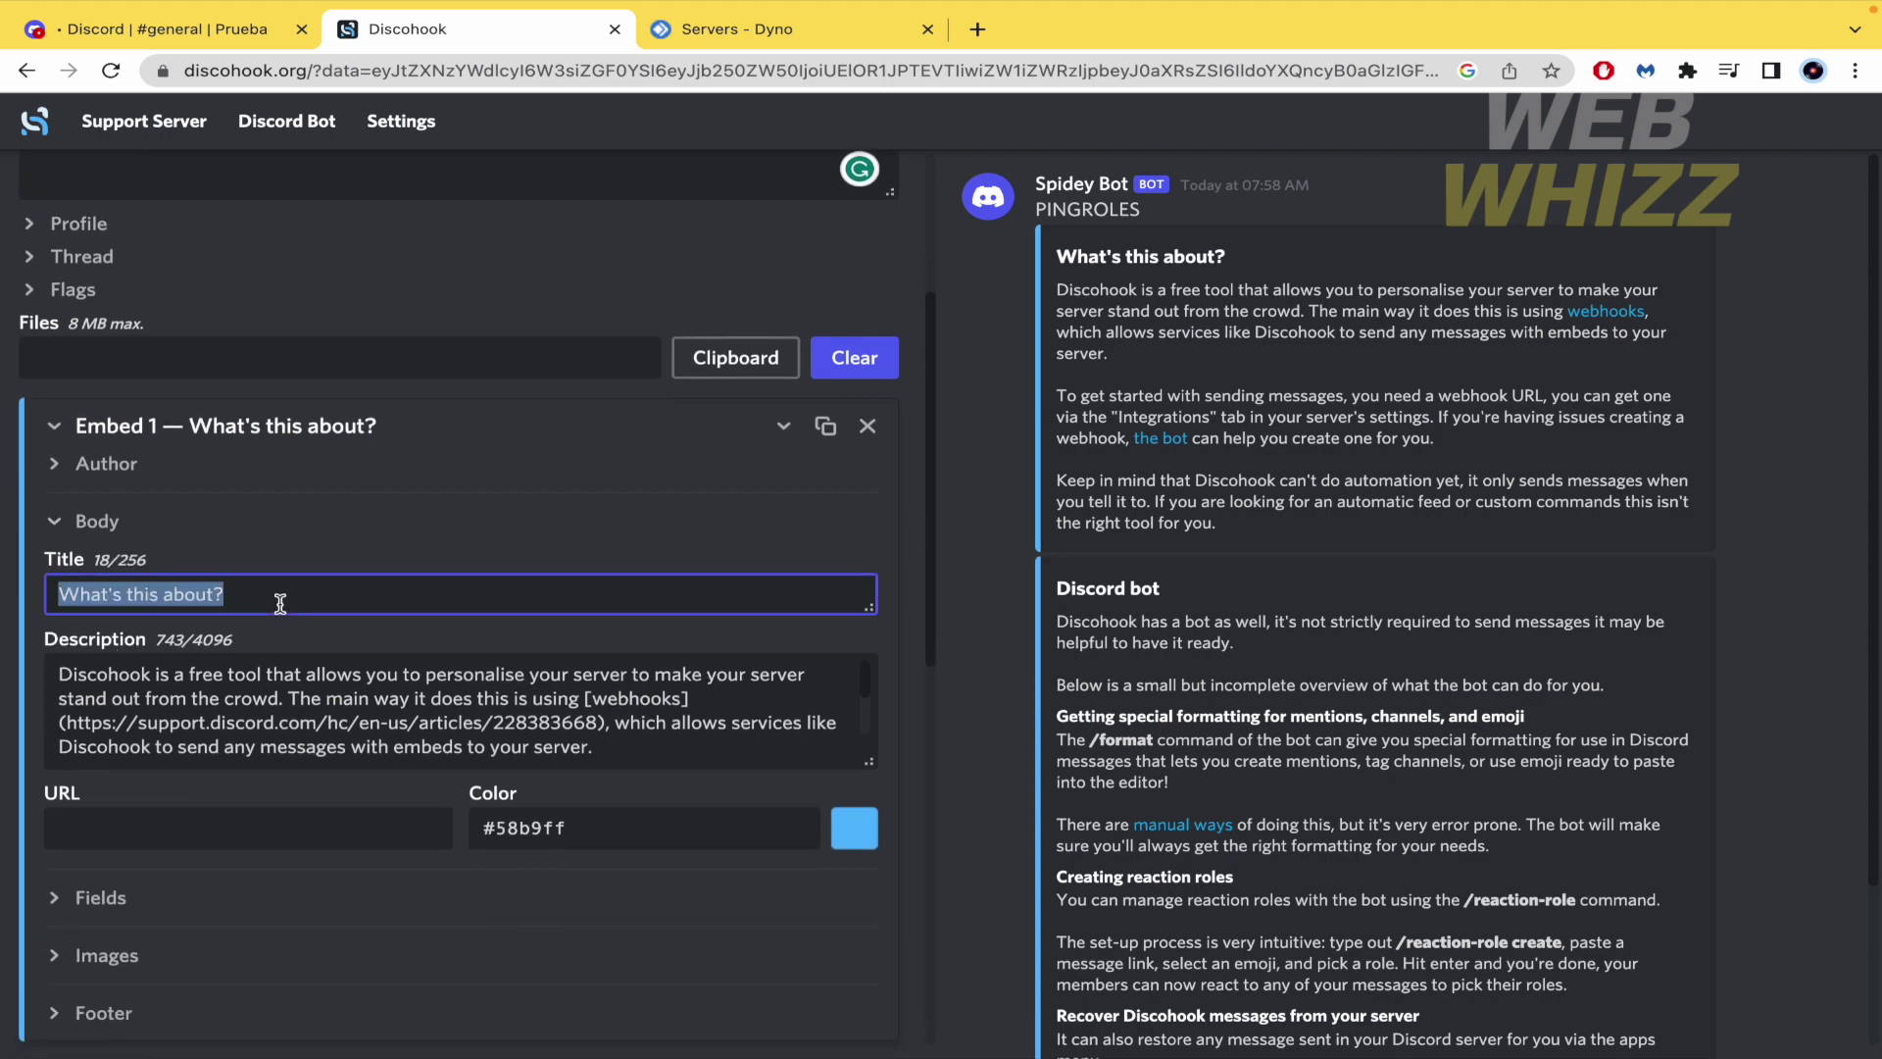
{"action": "type", "text": "PINGROLES"}
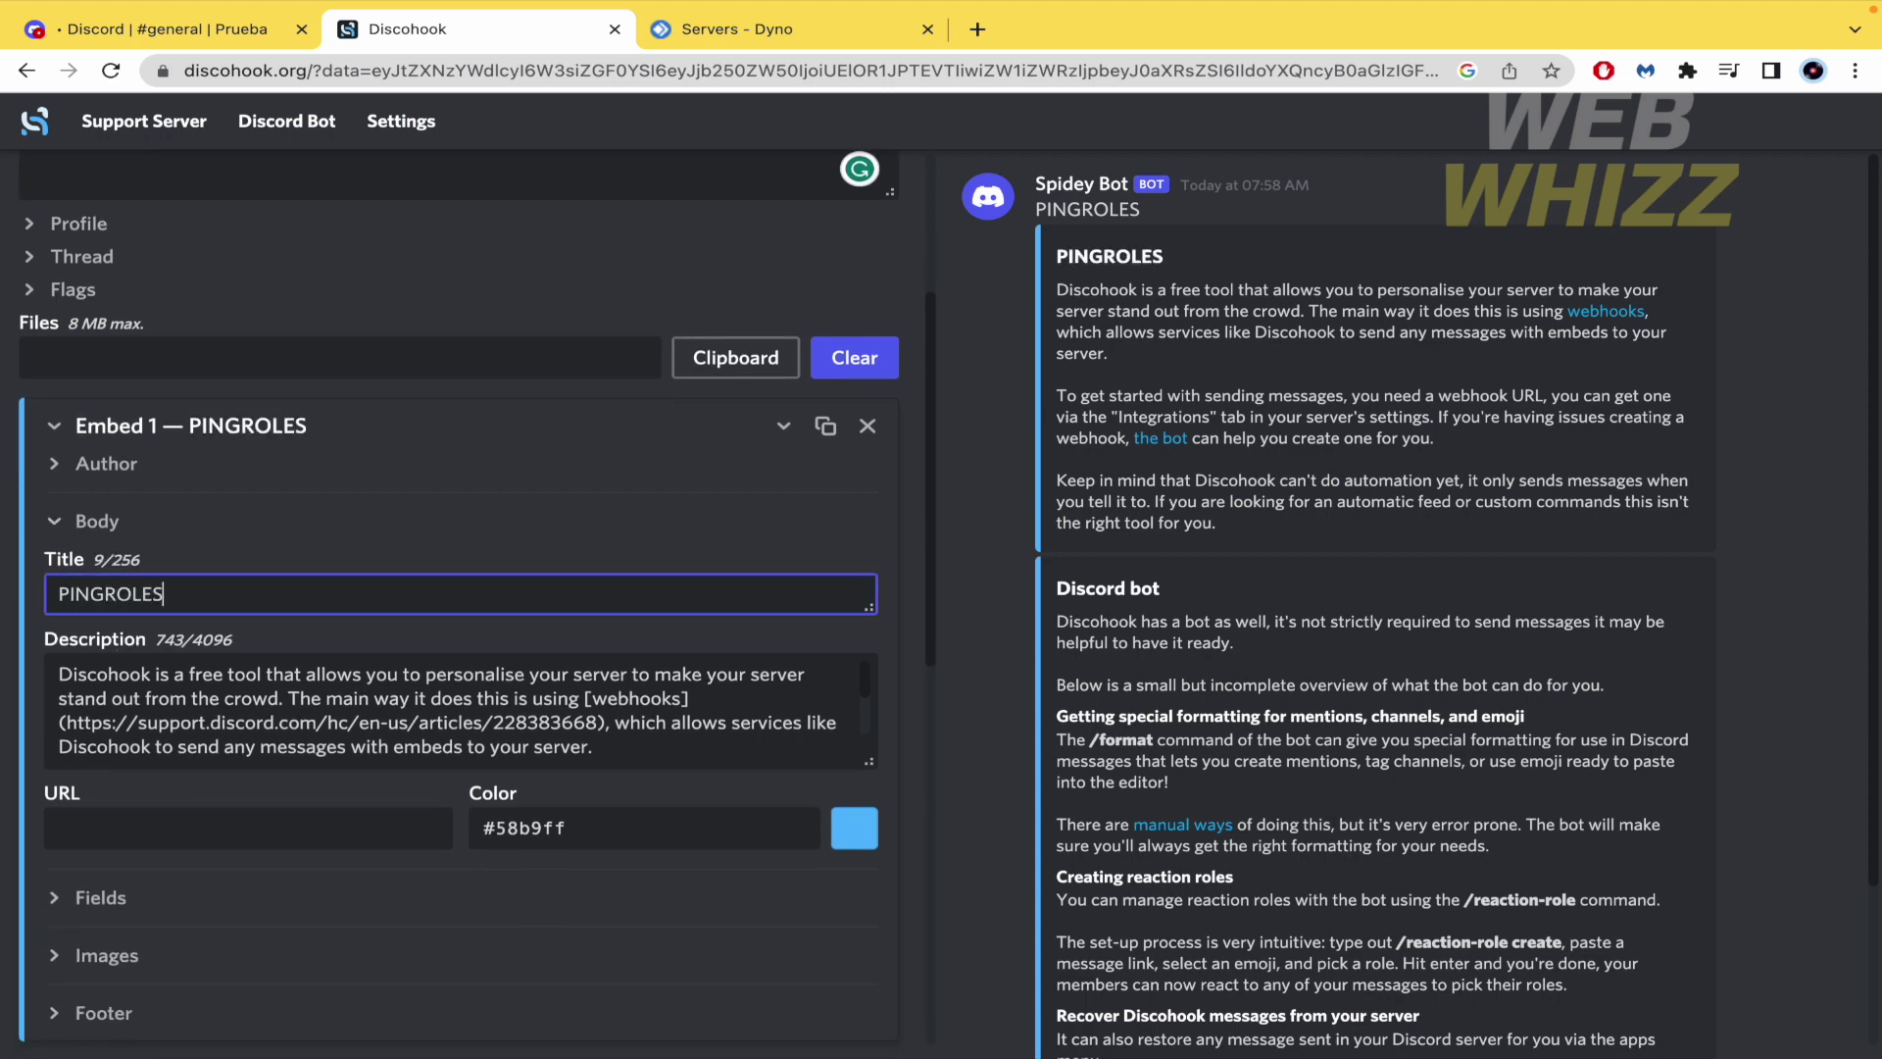
Clear the description of Embed 1 and insert a bell emoji in its place.
{"action": "double_click", "coordinate": [331, 736]}
{"action": "key", "text": "ctrl+a"}
{"action": "key", "text": "BackSpace"}
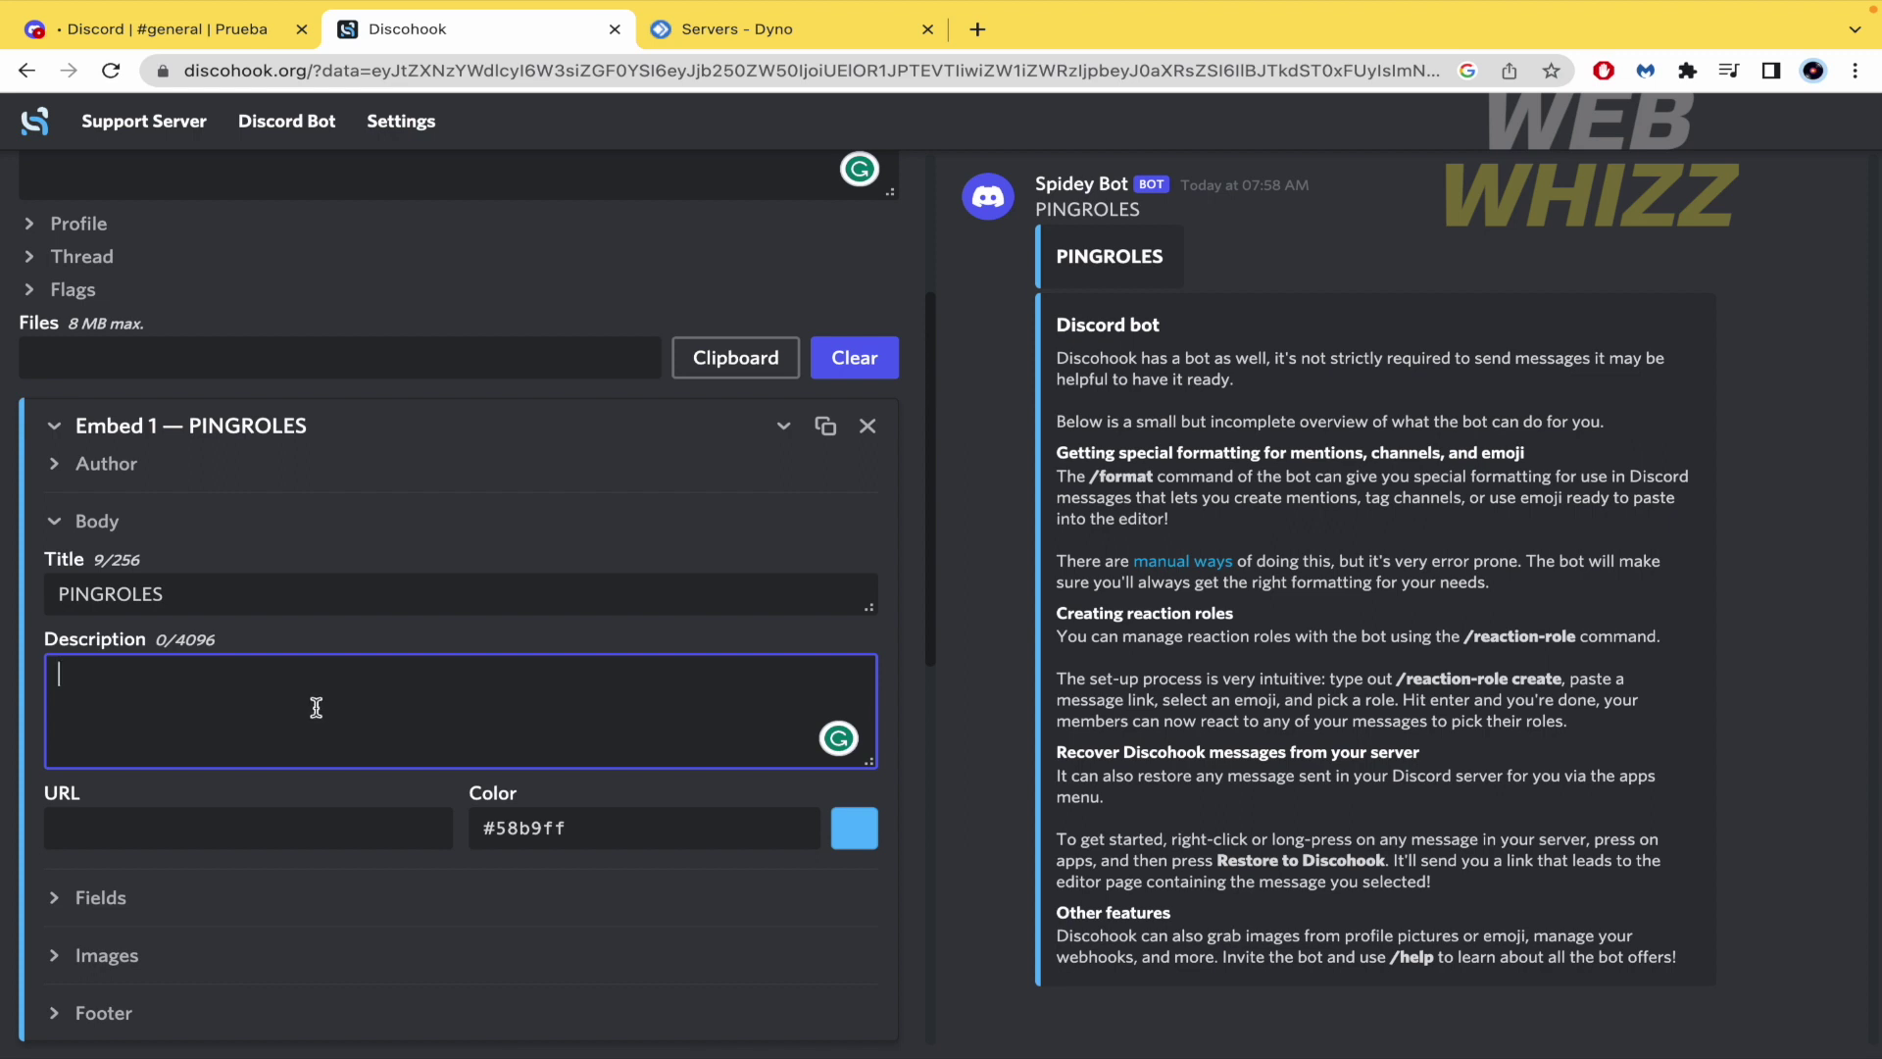
{"action": "right_click", "coordinate": [196, 671]}
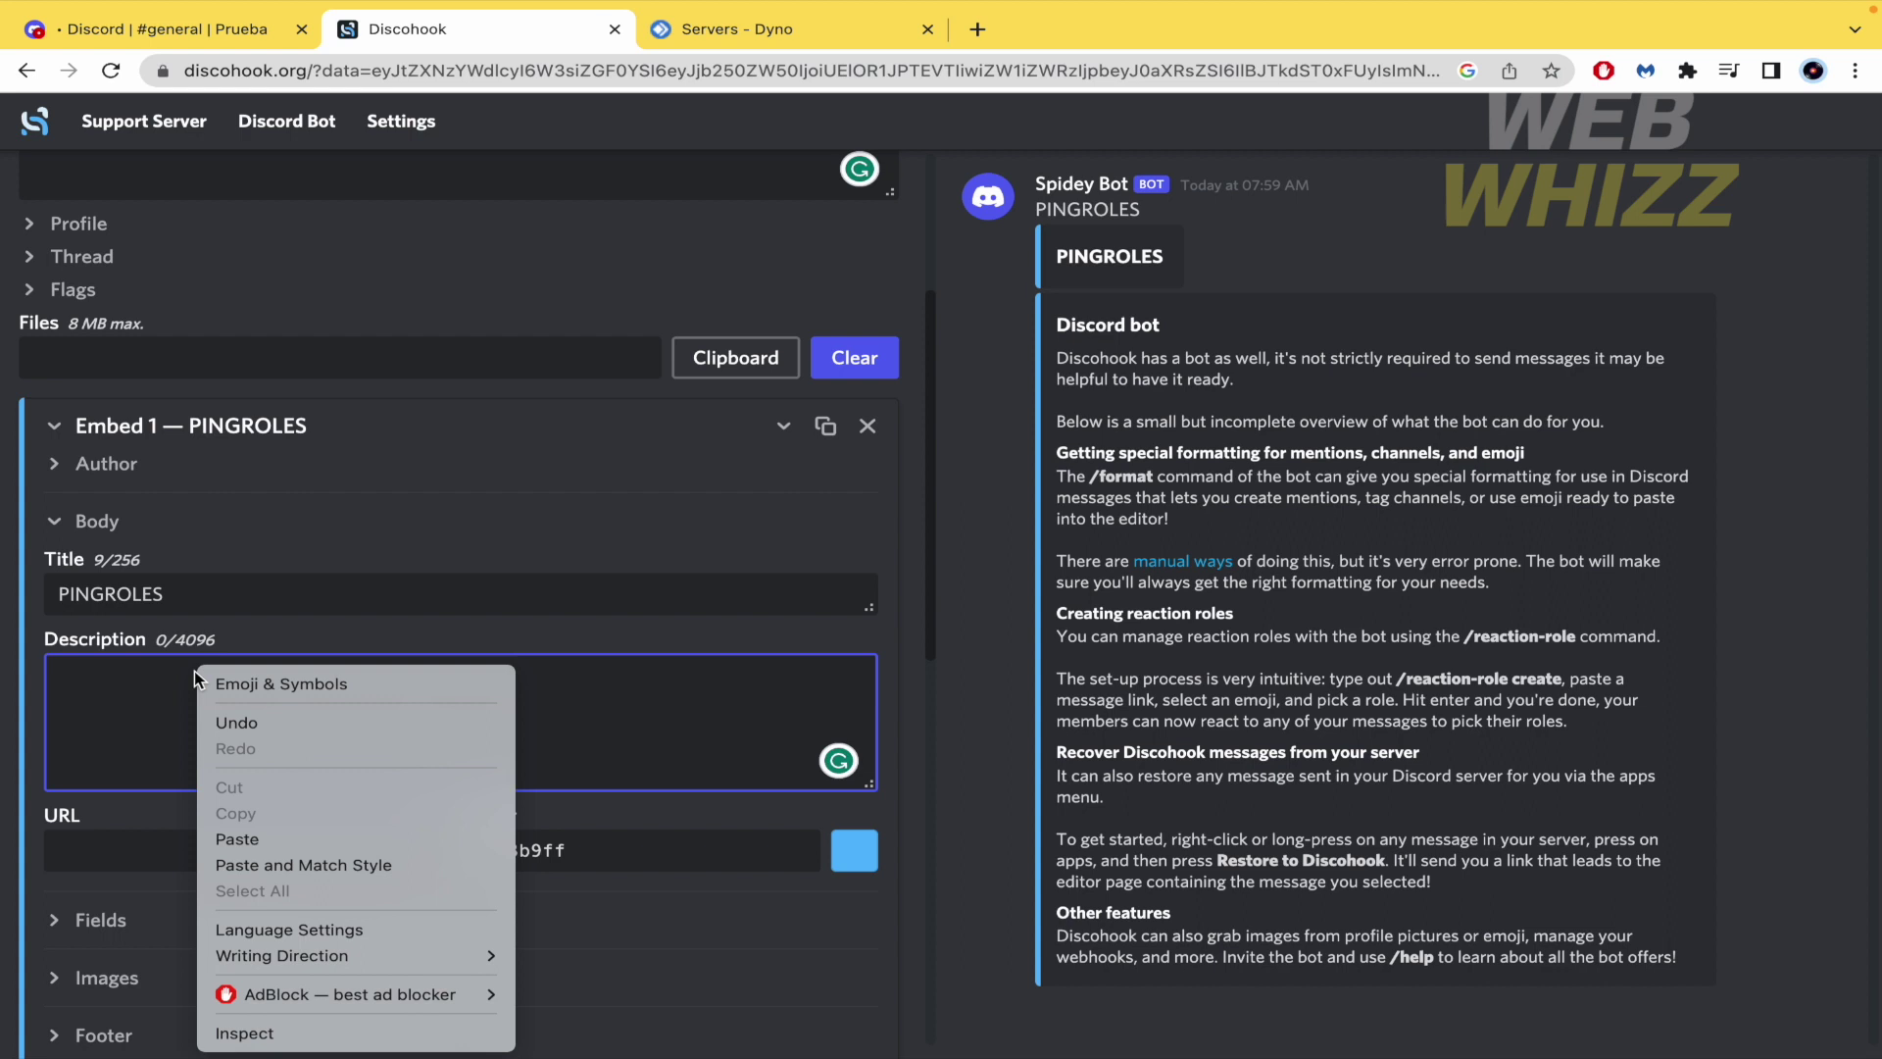
{"action": "left_click", "coordinate": [267, 687]}
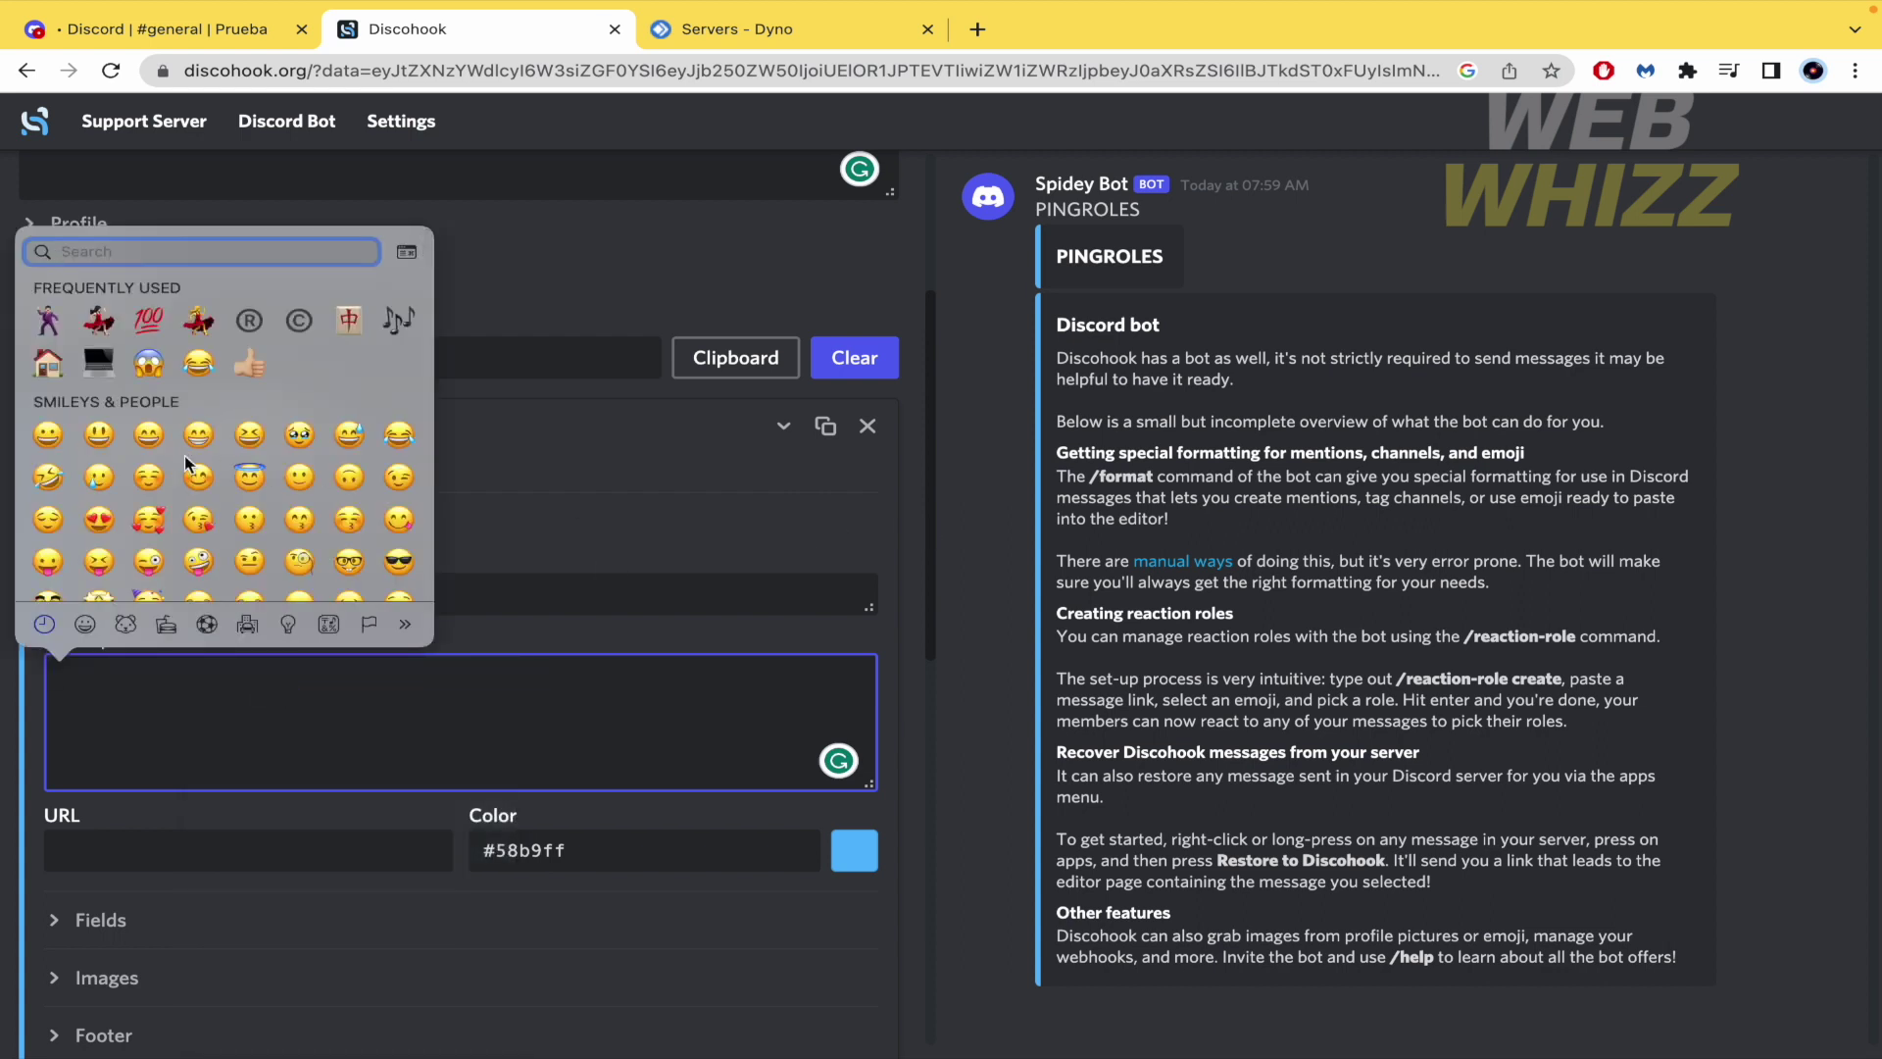
{"action": "scroll", "coordinate": [210, 511], "scroll_direction": "down", "scroll_amount": 1}
{"action": "scroll", "coordinate": [210, 512], "scroll_direction": "up", "scroll_amount": 1}
{"action": "type", "text": "bel"}
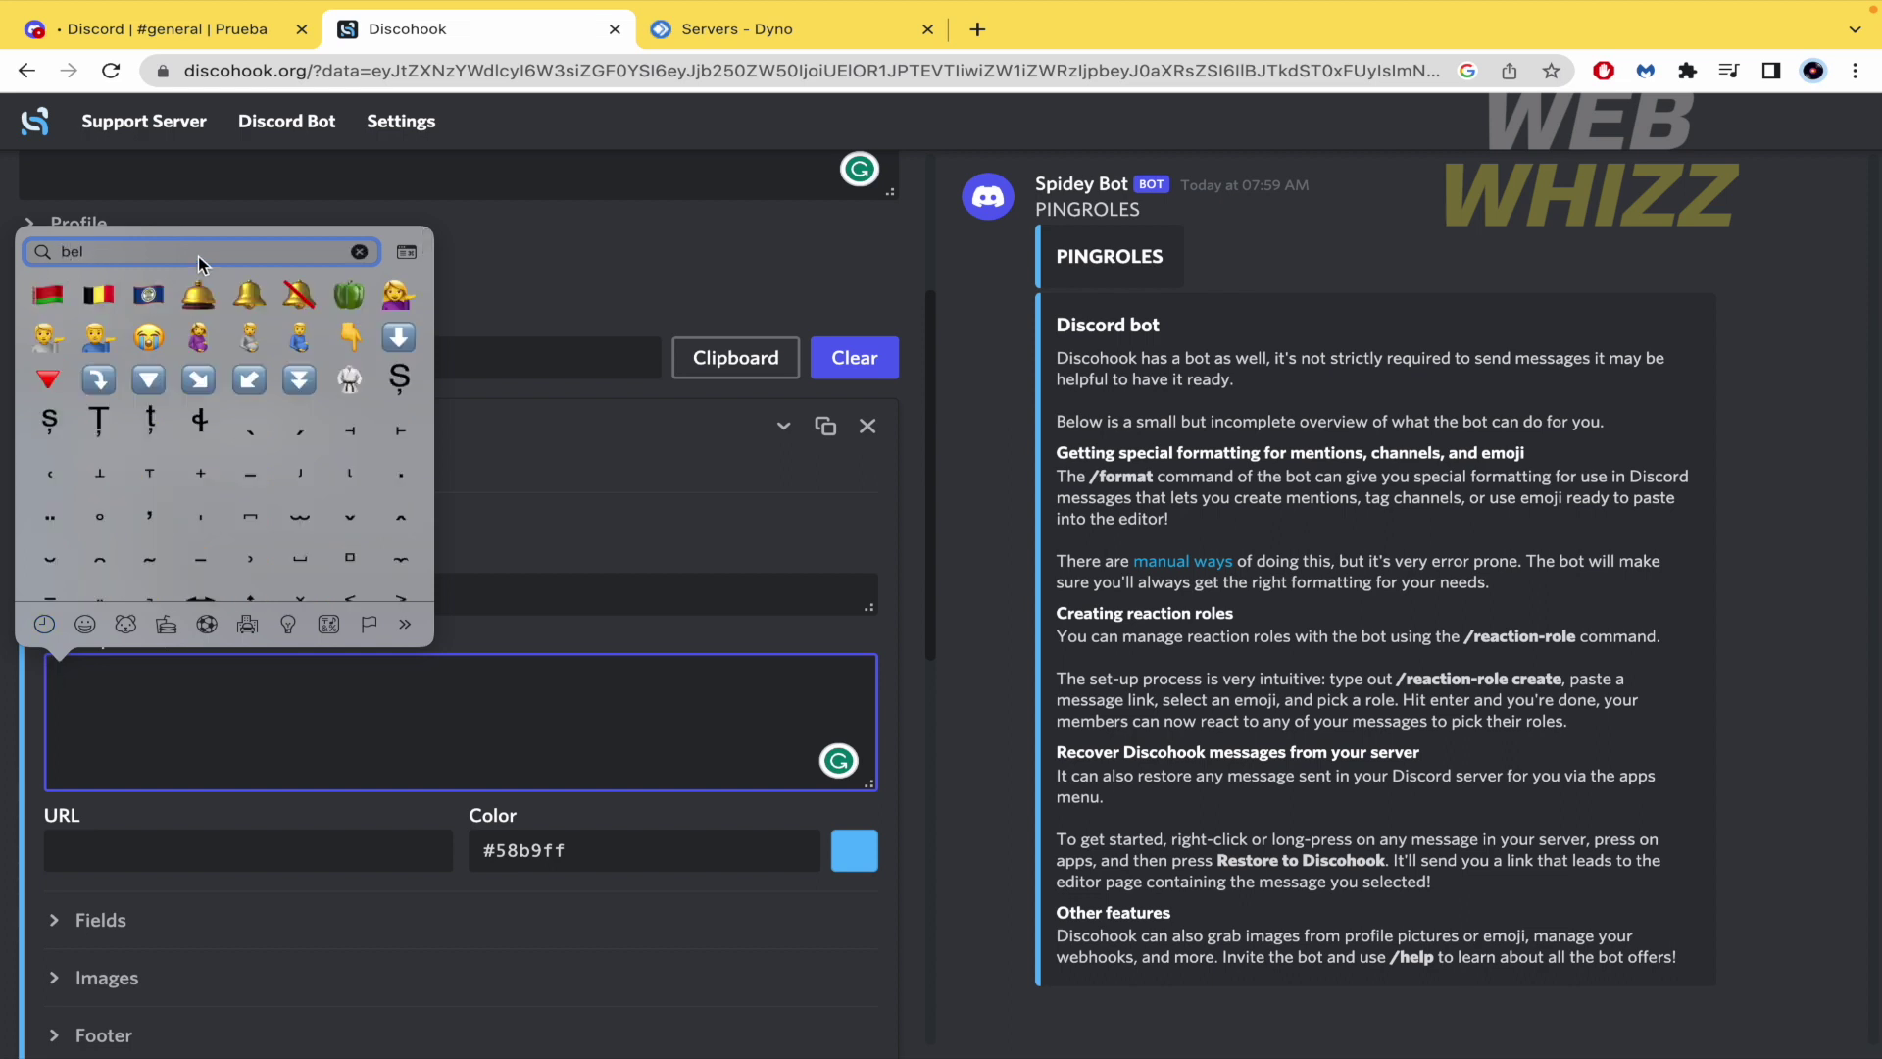
{"action": "left_click", "coordinate": [242, 297]}
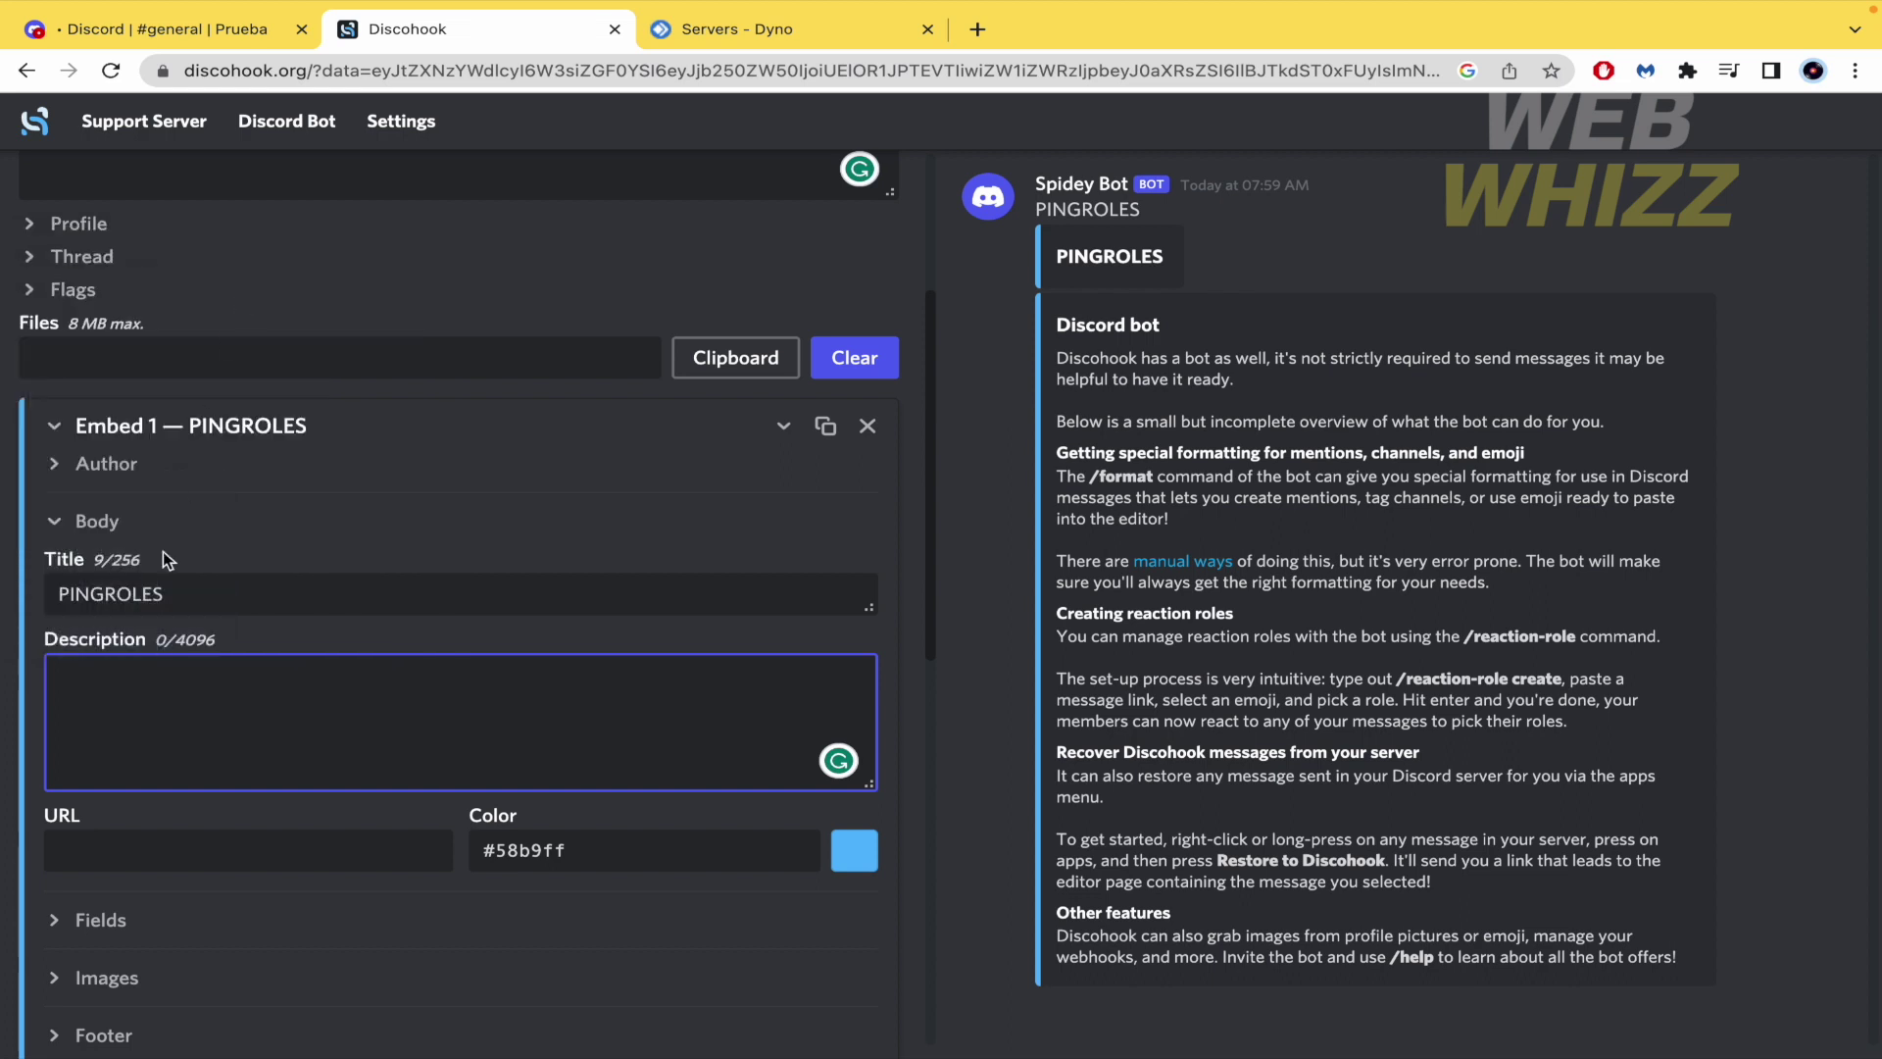
Write "Important Ping" after the bell emoji in the description of Embed 1.
{"action": "type", "text": "Importante"}
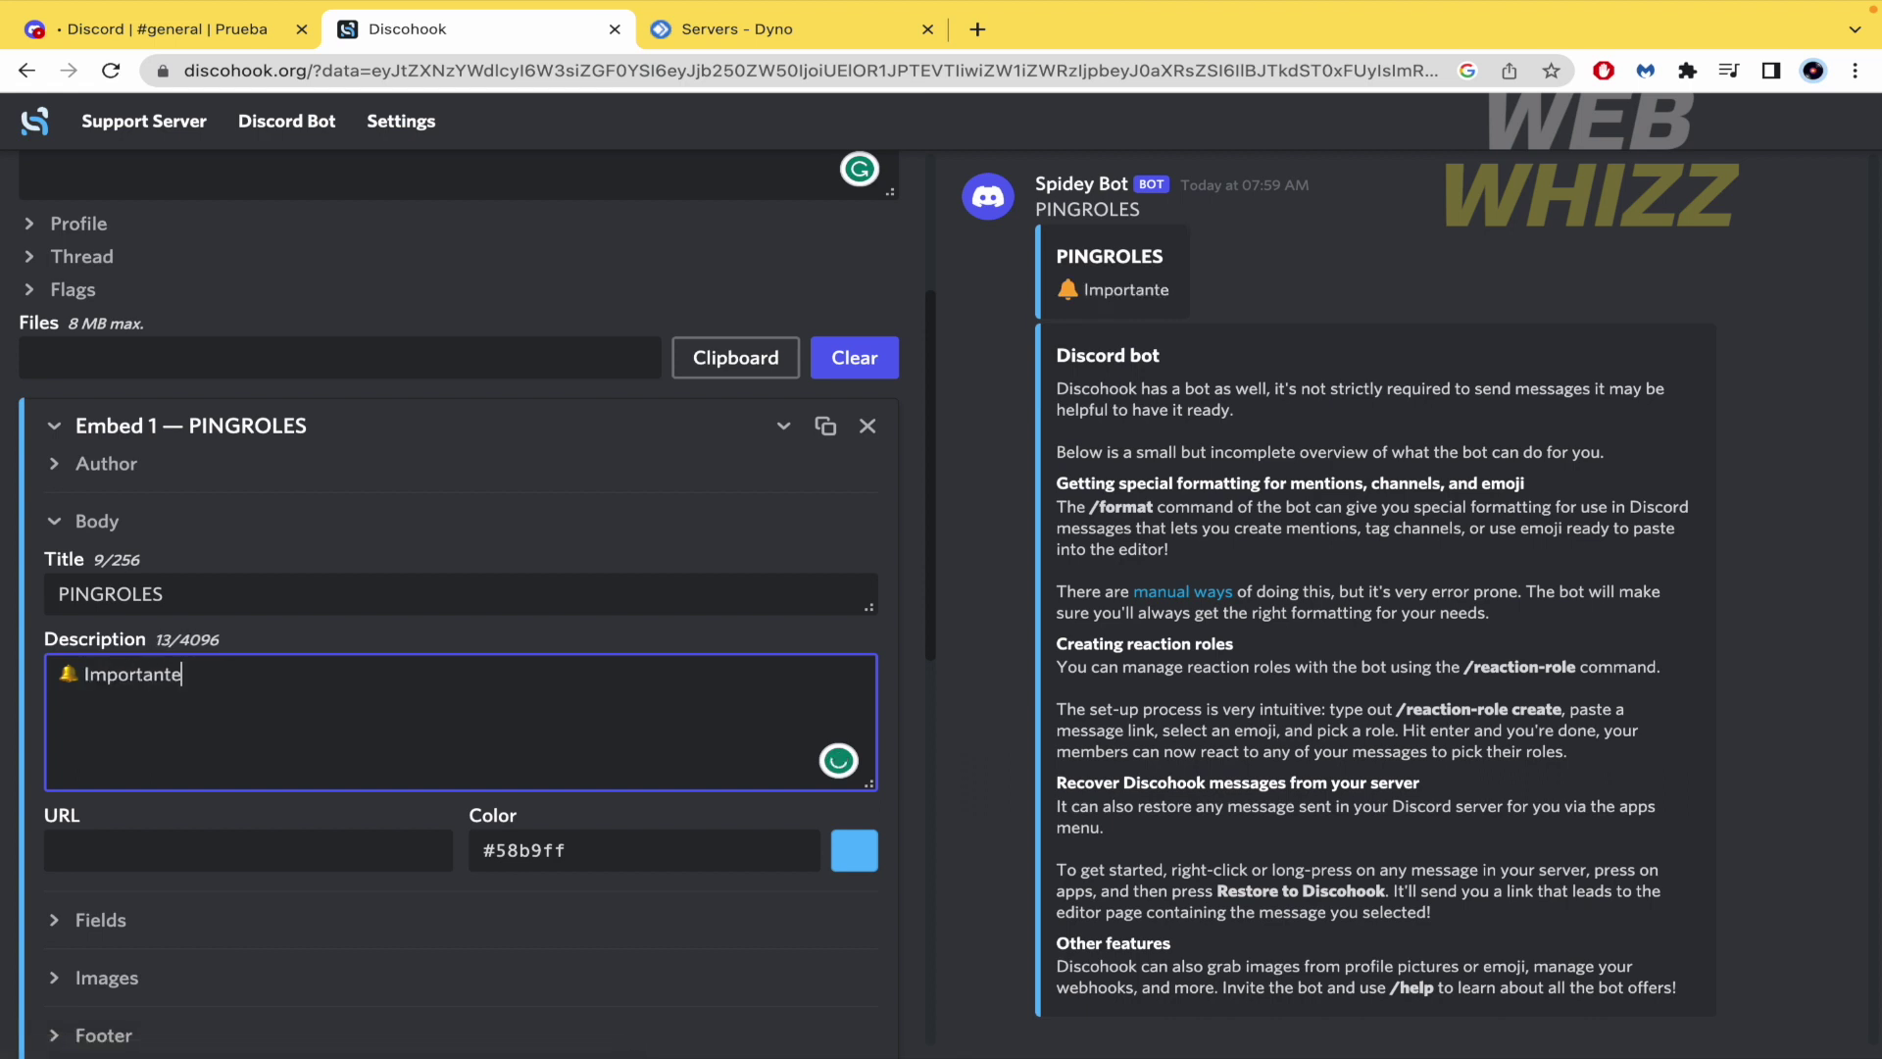
{"action": "key", "text": "BackSpace"}
{"action": "type", "text": "Ping"}
Add a second line to the Embed 1 description with a warning sign emoji followed by "Alert Ping".
{"action": "key", "text": "Return"}
{"action": "right_click", "coordinate": [215, 714]}
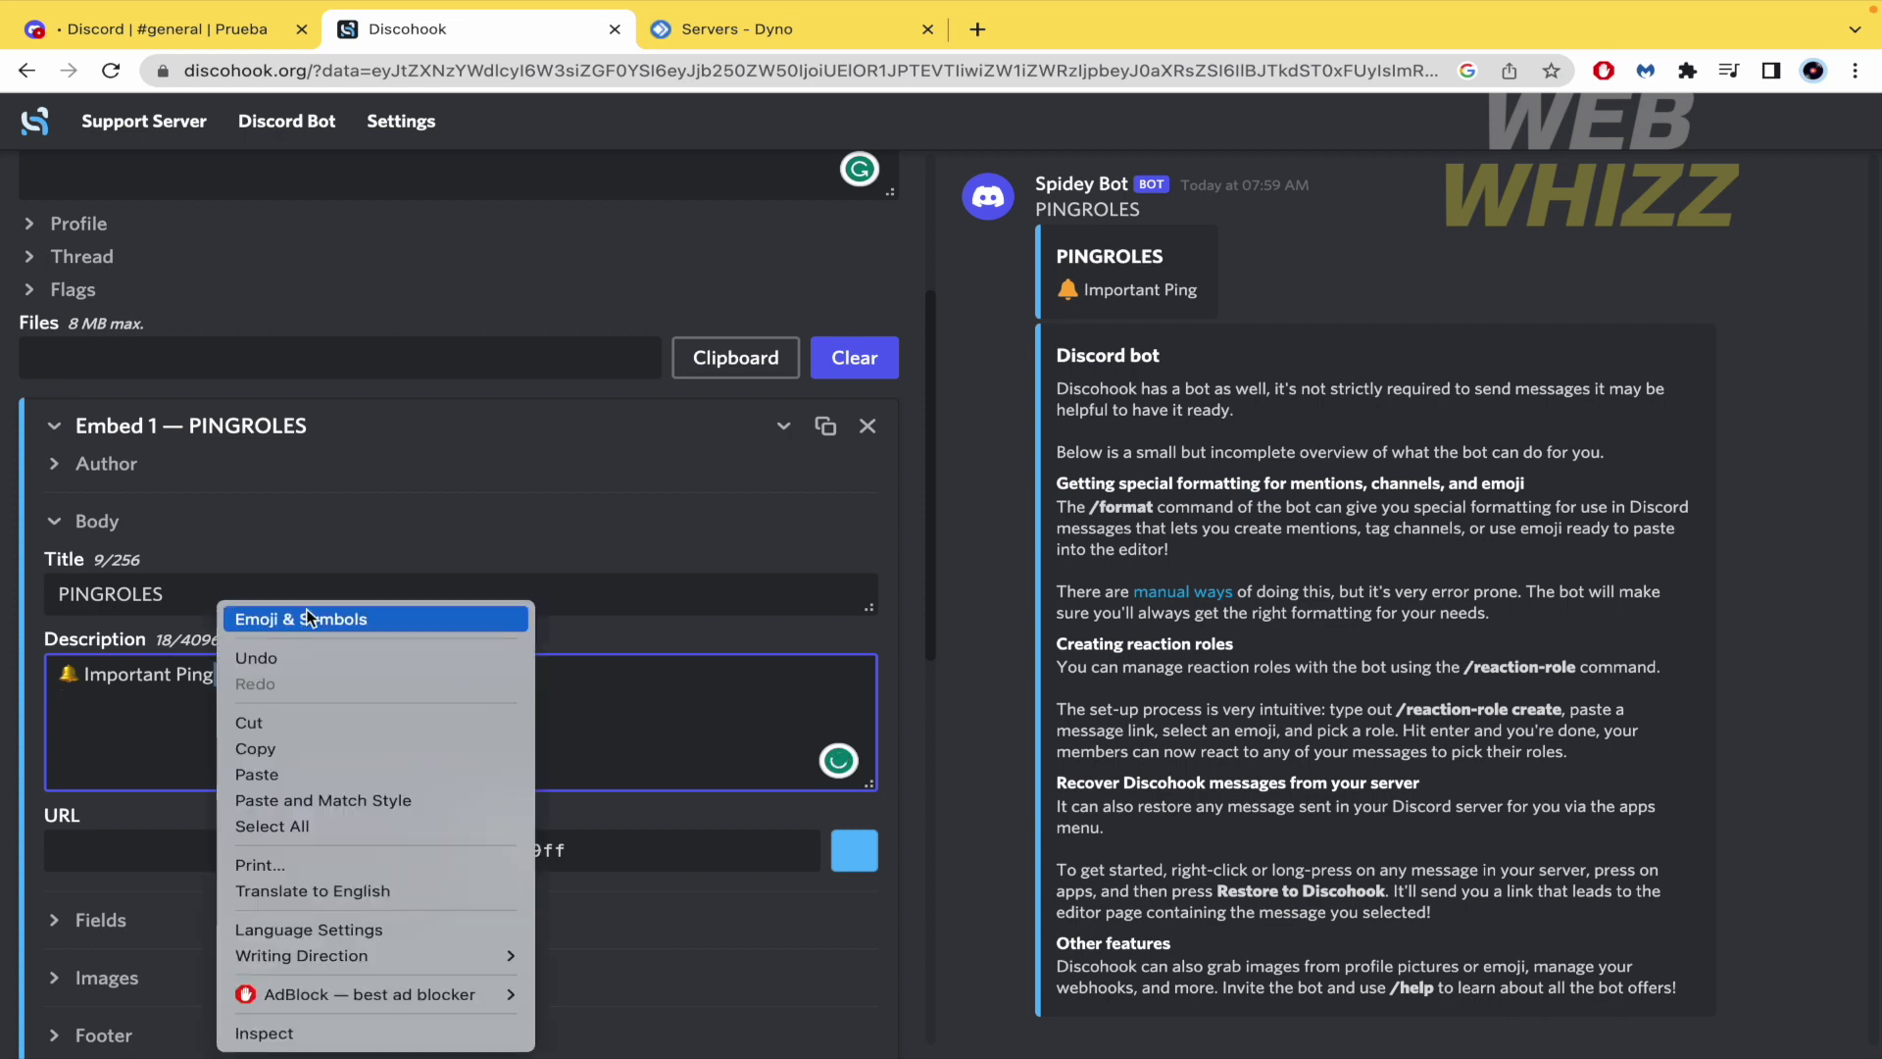
{"action": "left_click", "coordinate": [361, 620]}
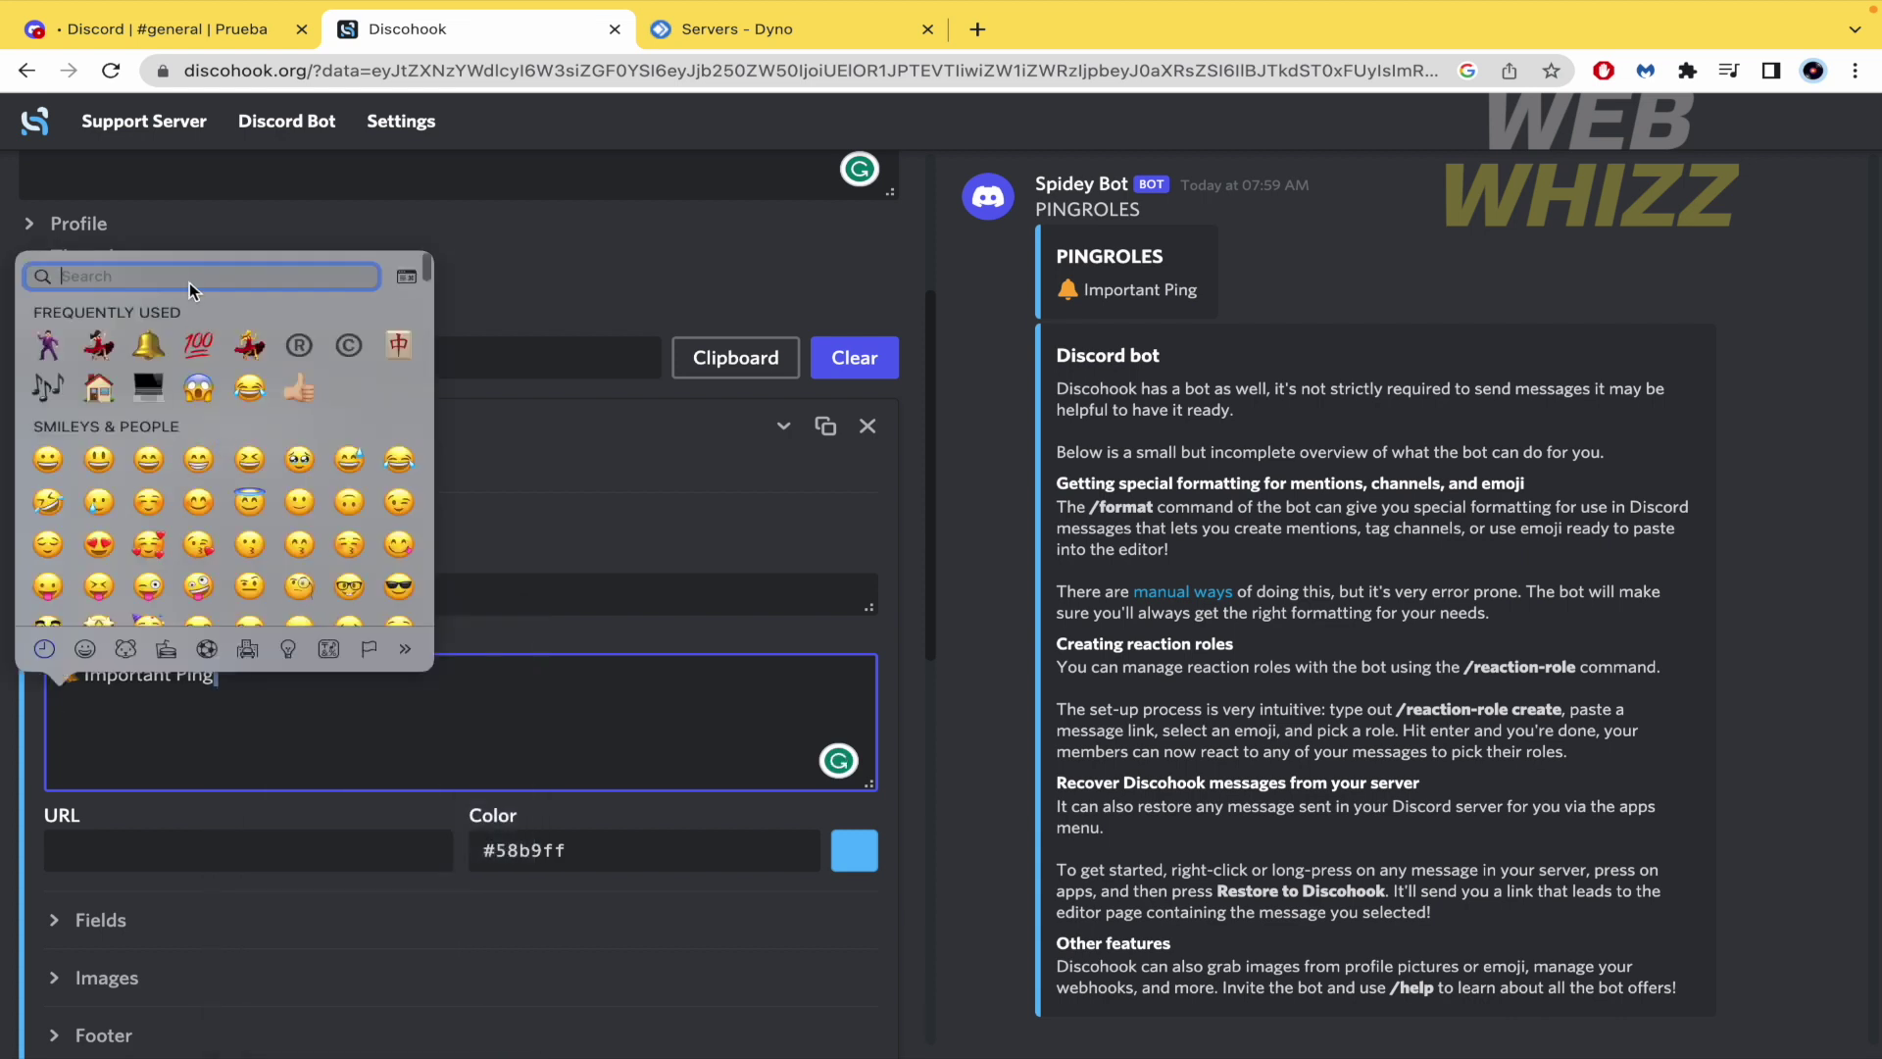
{"action": "type", "text": "dang"}
{"action": "left_click", "coordinate": [46, 325]}
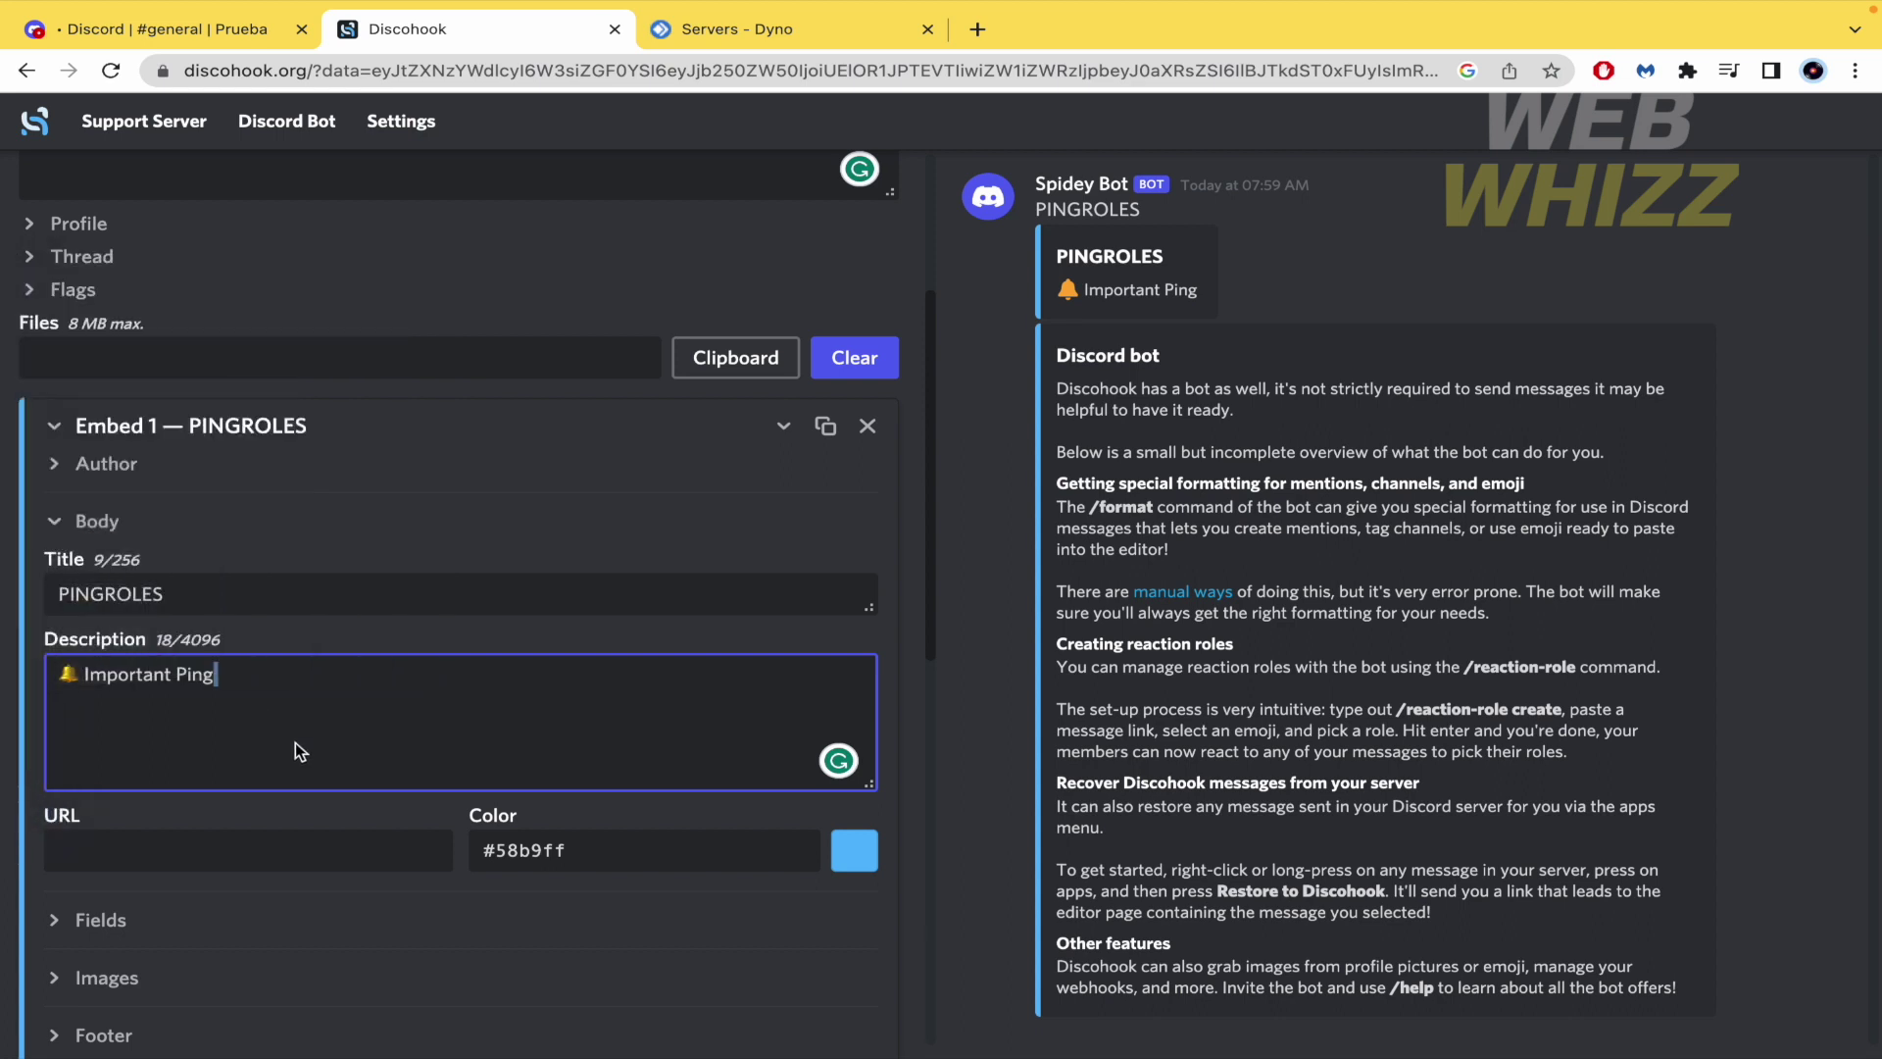
{"action": "left_click", "coordinate": [225, 676]}
{"action": "key", "text": "Return"}
{"action": "type", "text": "Alert"}
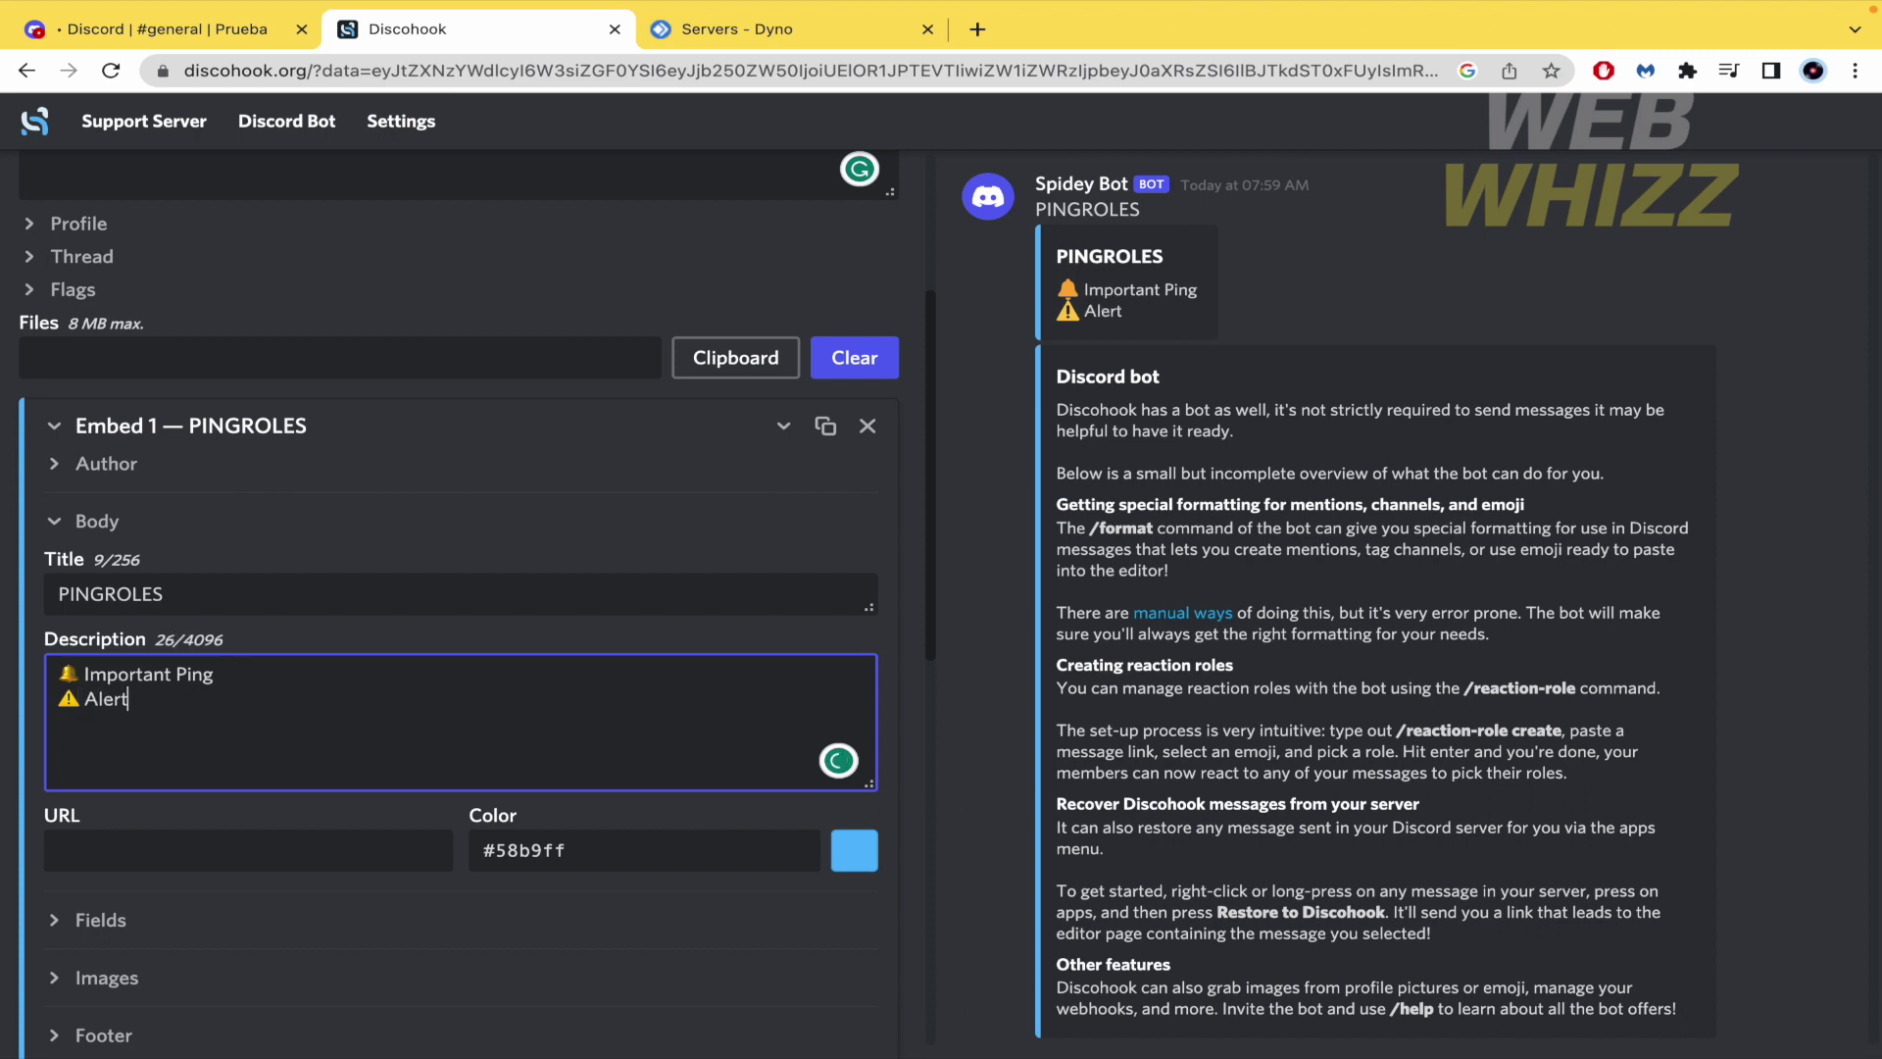
{"action": "type", "text": " Ping"}
Add a third line to the Embed 1 description with the NEW emoji followed by "New Request Ping".
{"action": "key", "text": "Return"}
{"action": "right_click", "coordinate": [125, 729]}
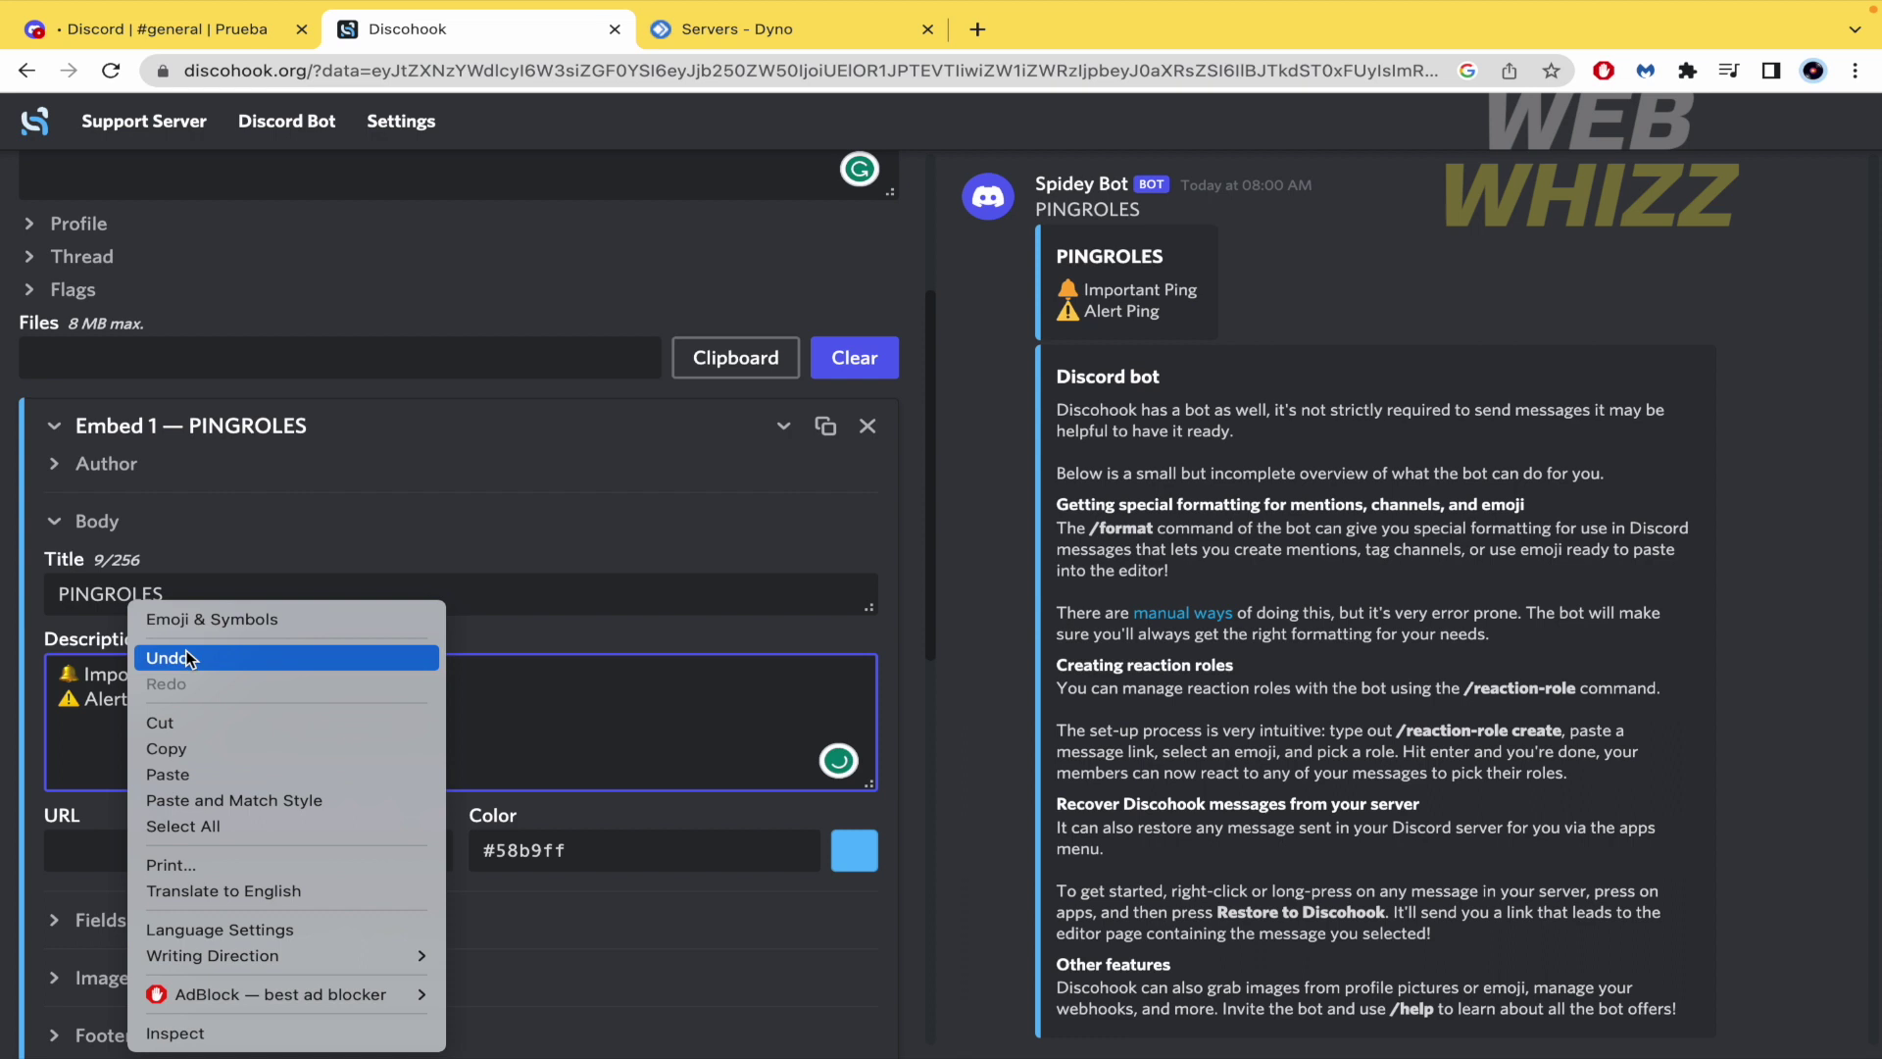
{"action": "left_click", "coordinate": [229, 618]}
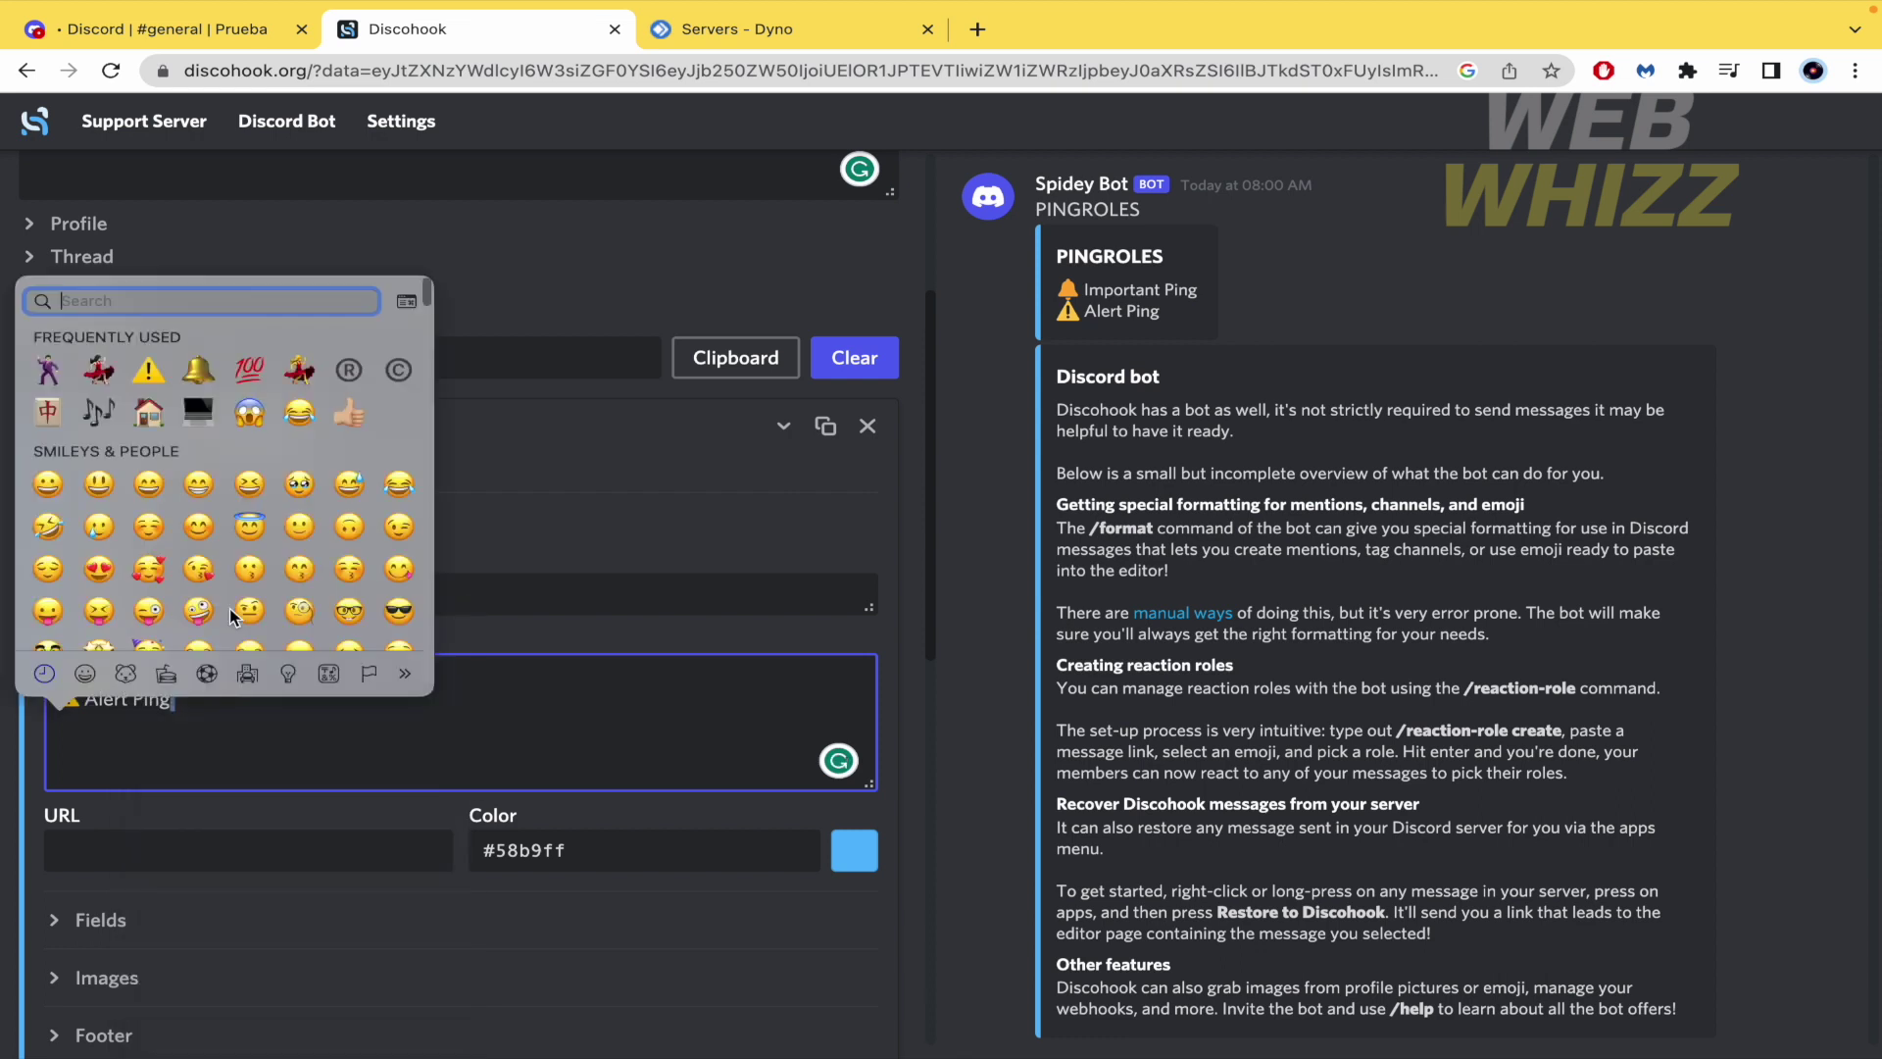
{"action": "type", "text": "new"}
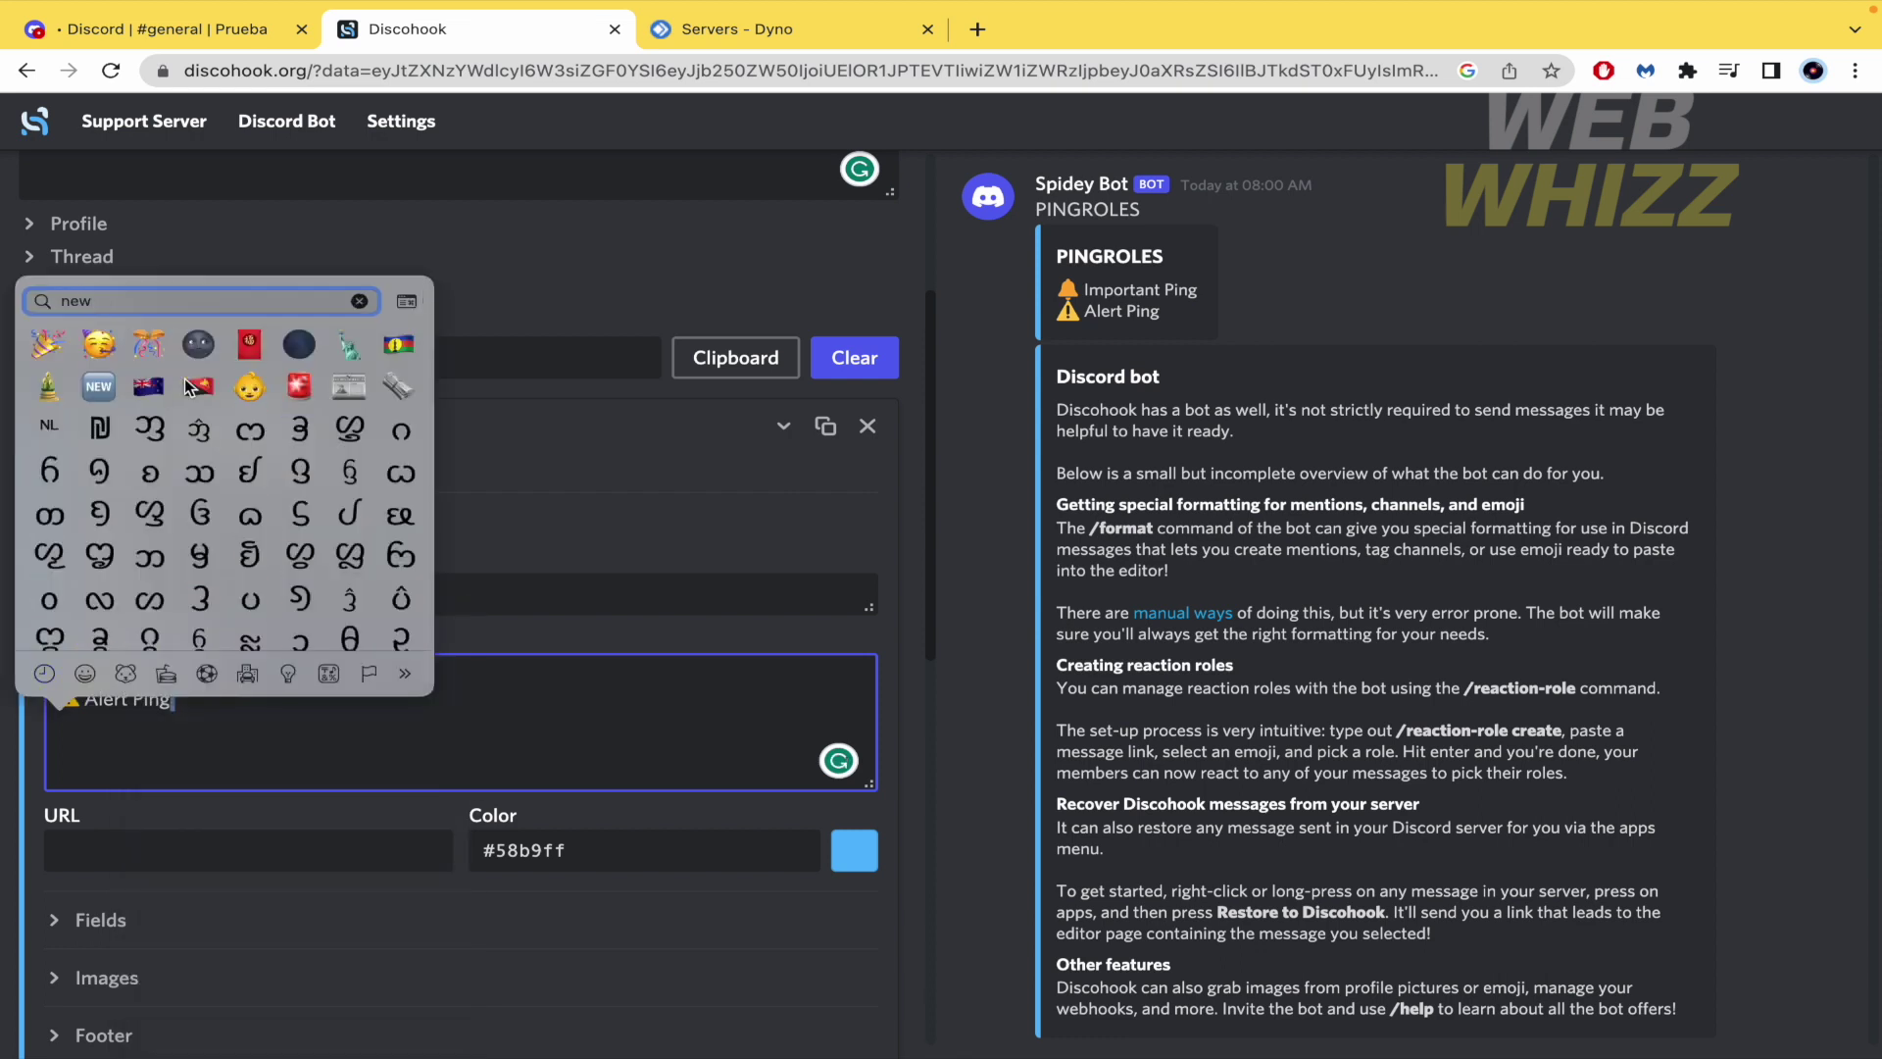
{"action": "left_click", "coordinate": [97, 397]}
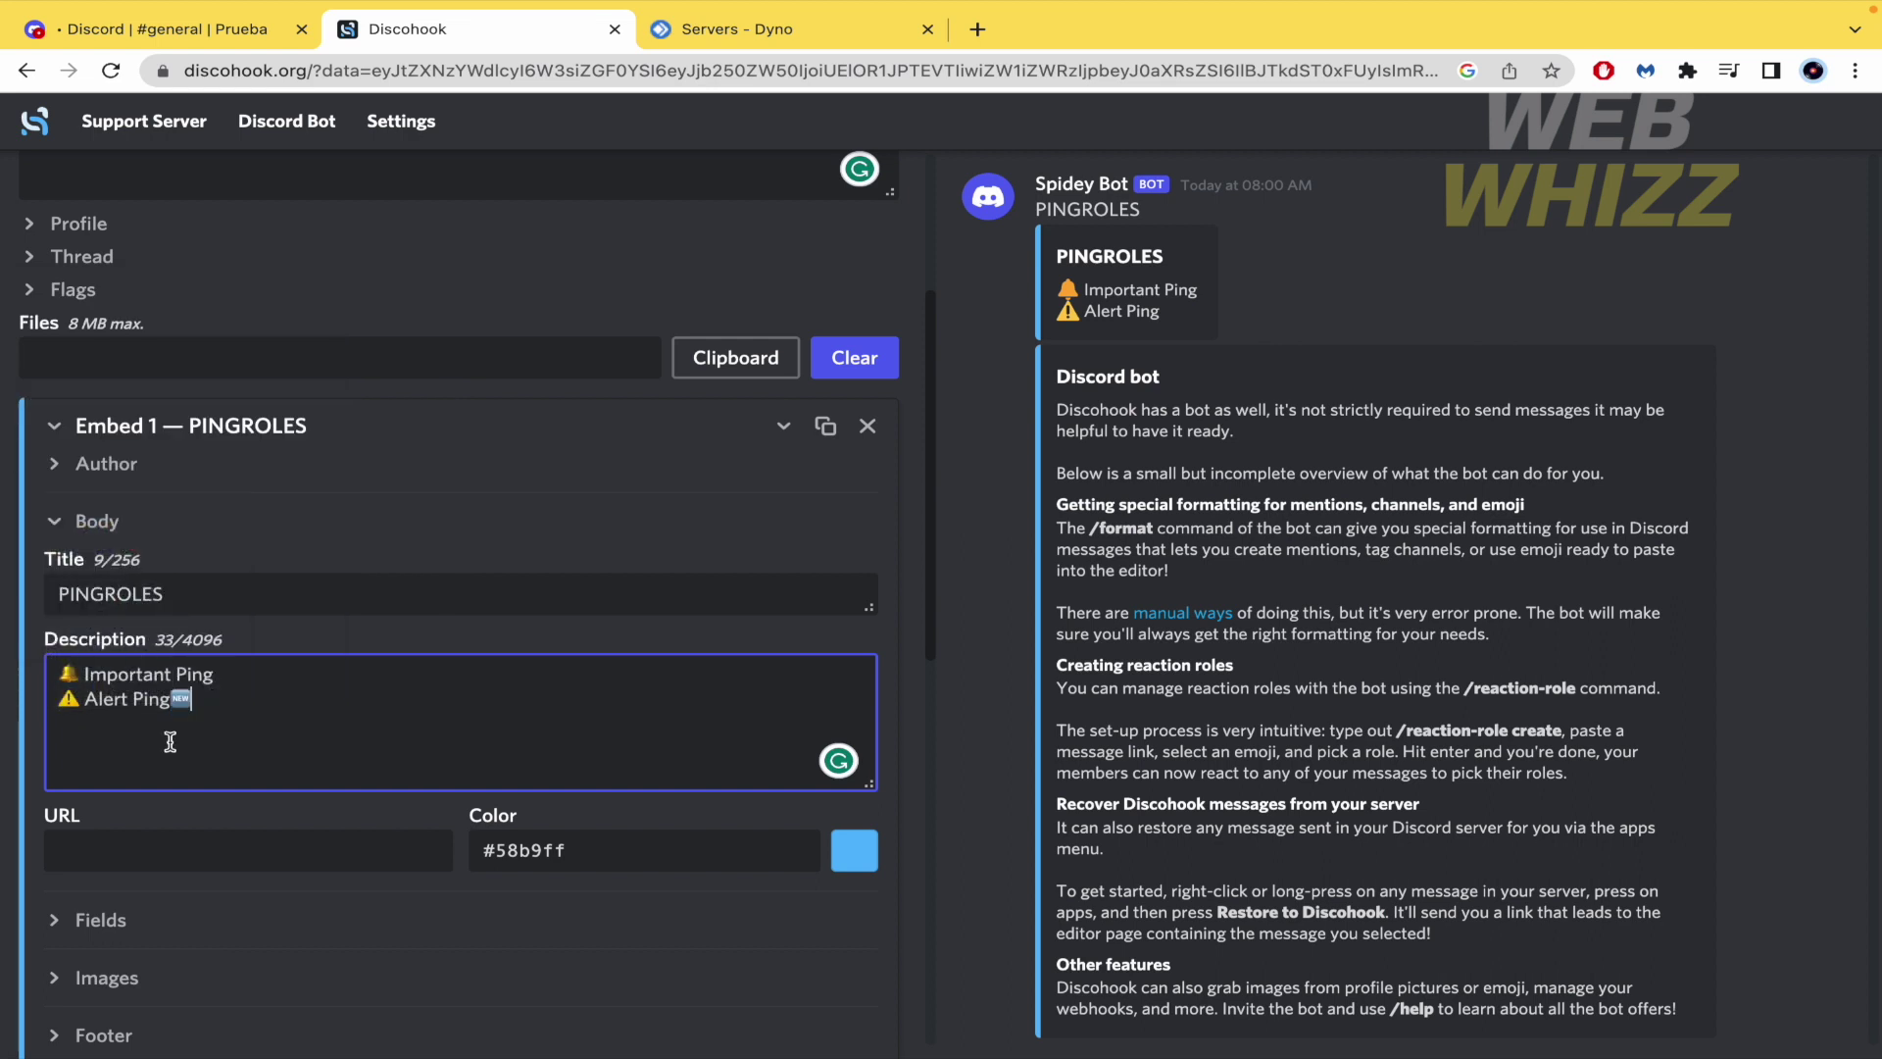
{"action": "key", "text": "Left"}
{"action": "key", "text": "Return"}
{"action": "key", "text": "Right"}
{"action": "type", "text": "New "}
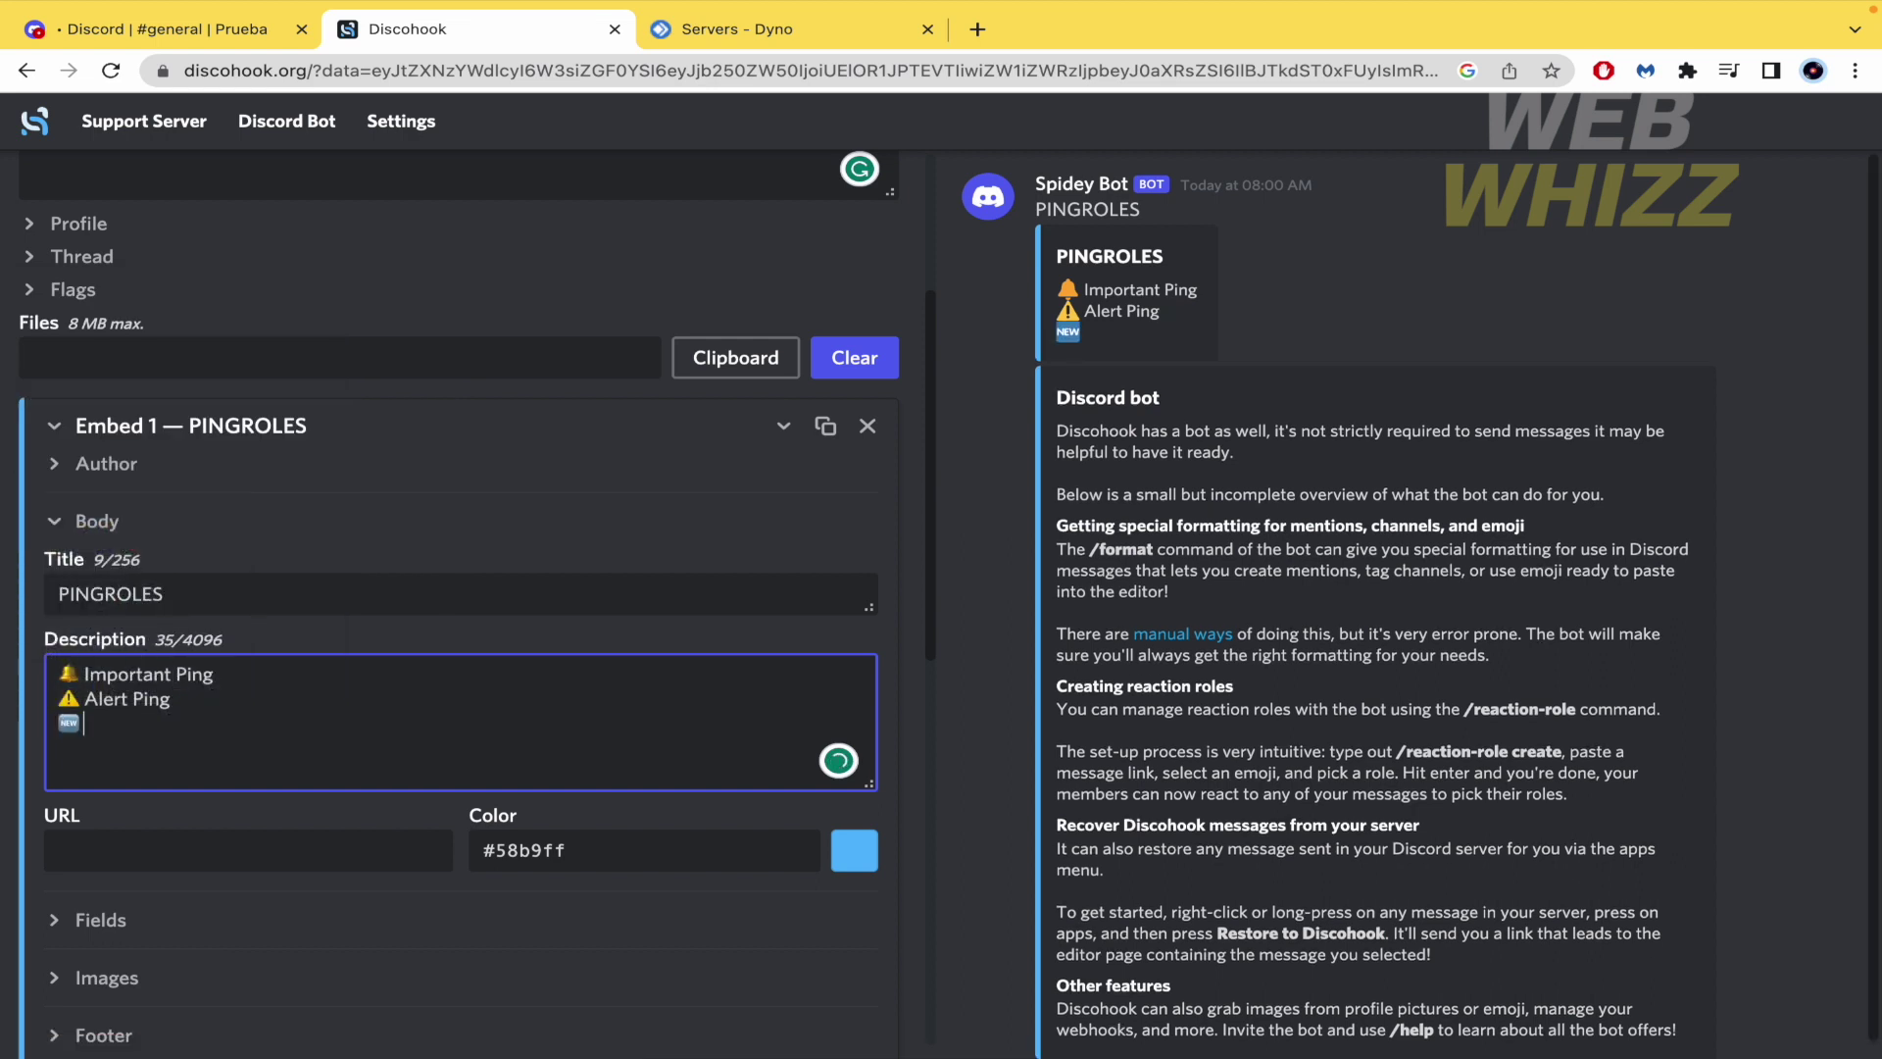
{"action": "type", "text": "Request "}
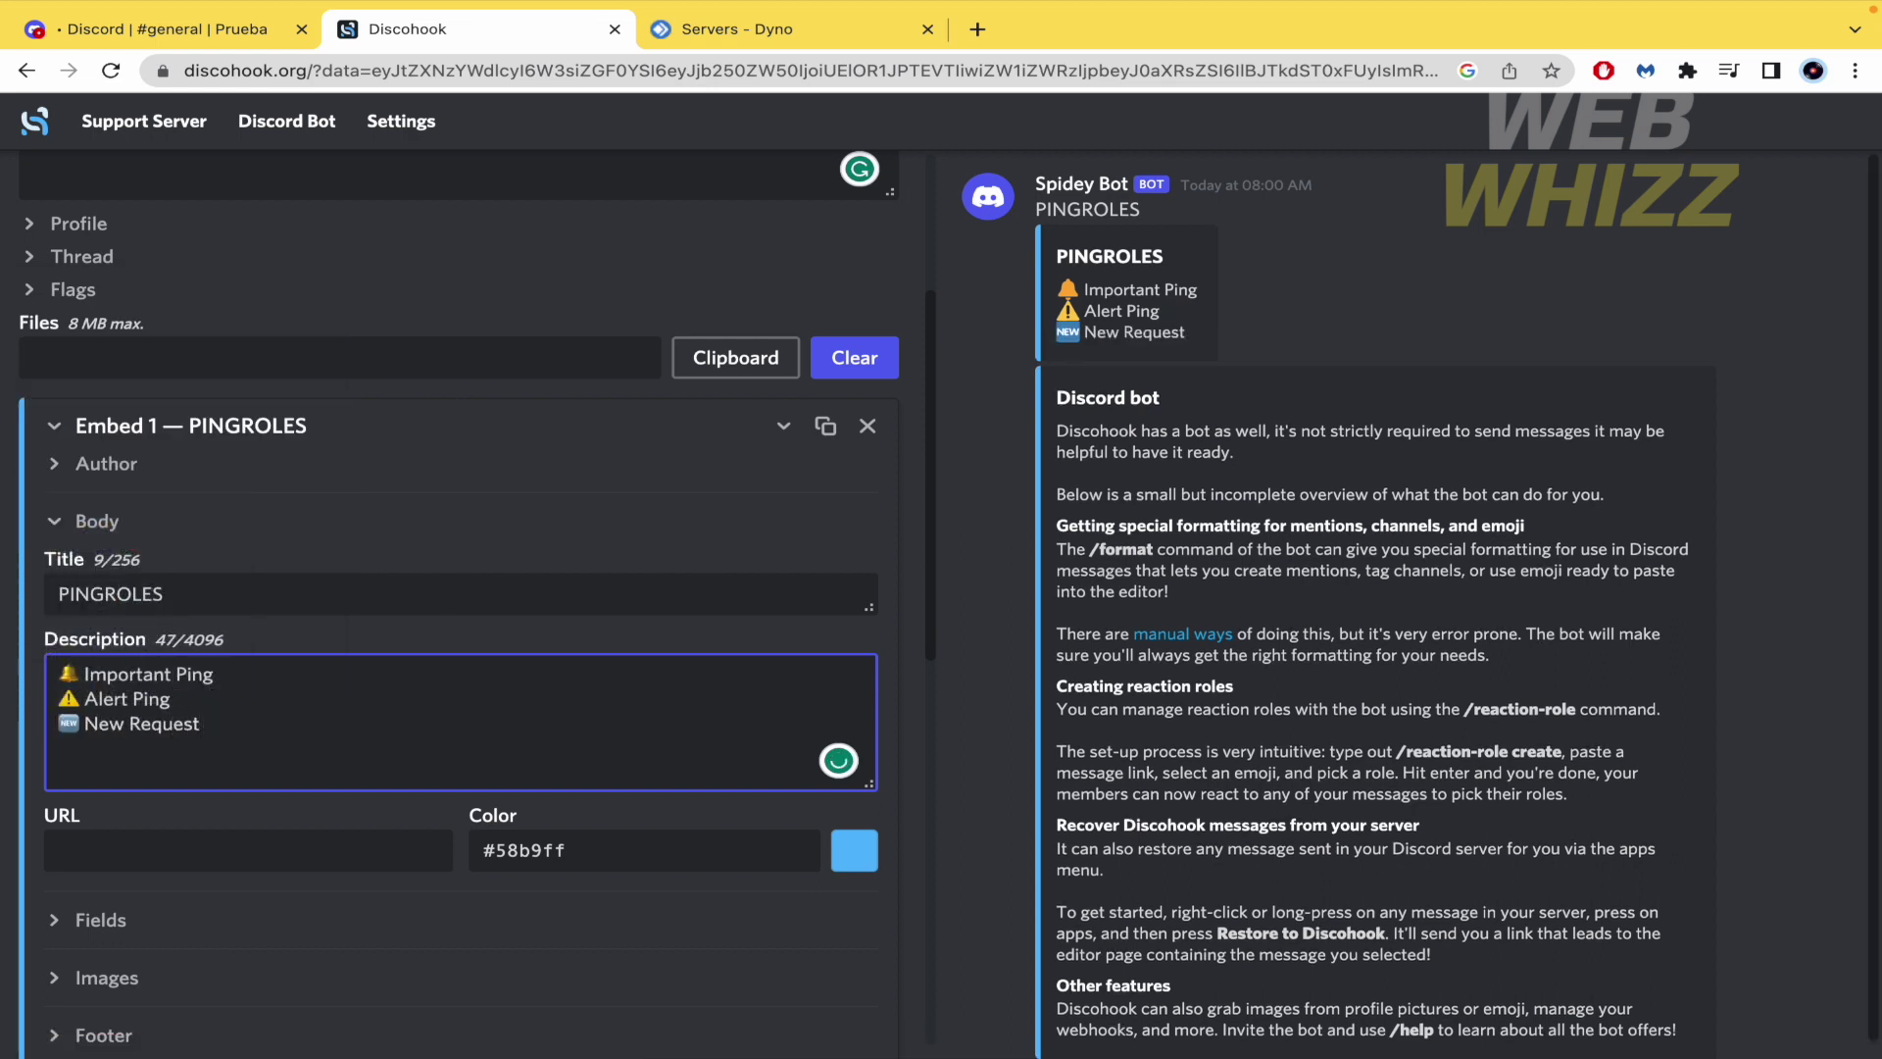
{"action": "type", "text": "Ping"}
Send the composed PINGROLES message through the webhook.
{"action": "scroll", "coordinate": [451, 549], "scroll_direction": "up", "scroll_amount": 1}
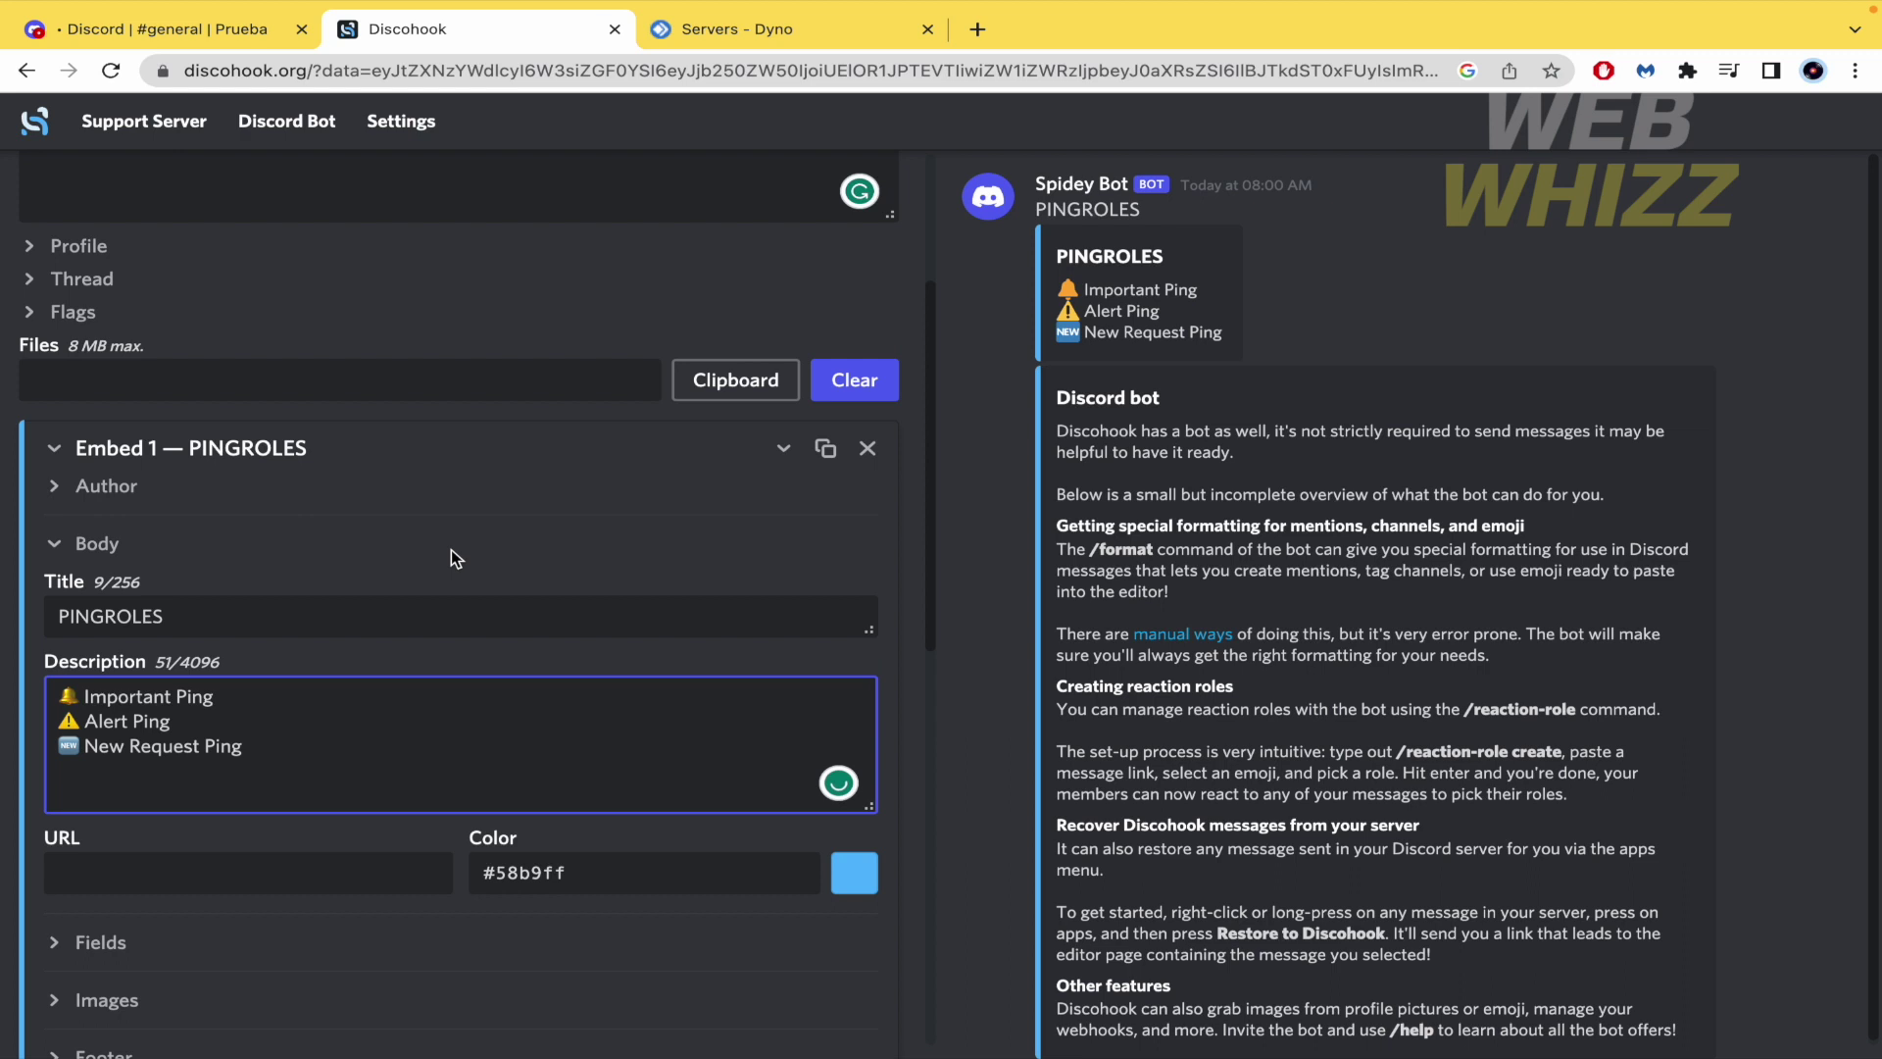
{"action": "scroll", "coordinate": [451, 549], "scroll_direction": "up", "scroll_amount": 3}
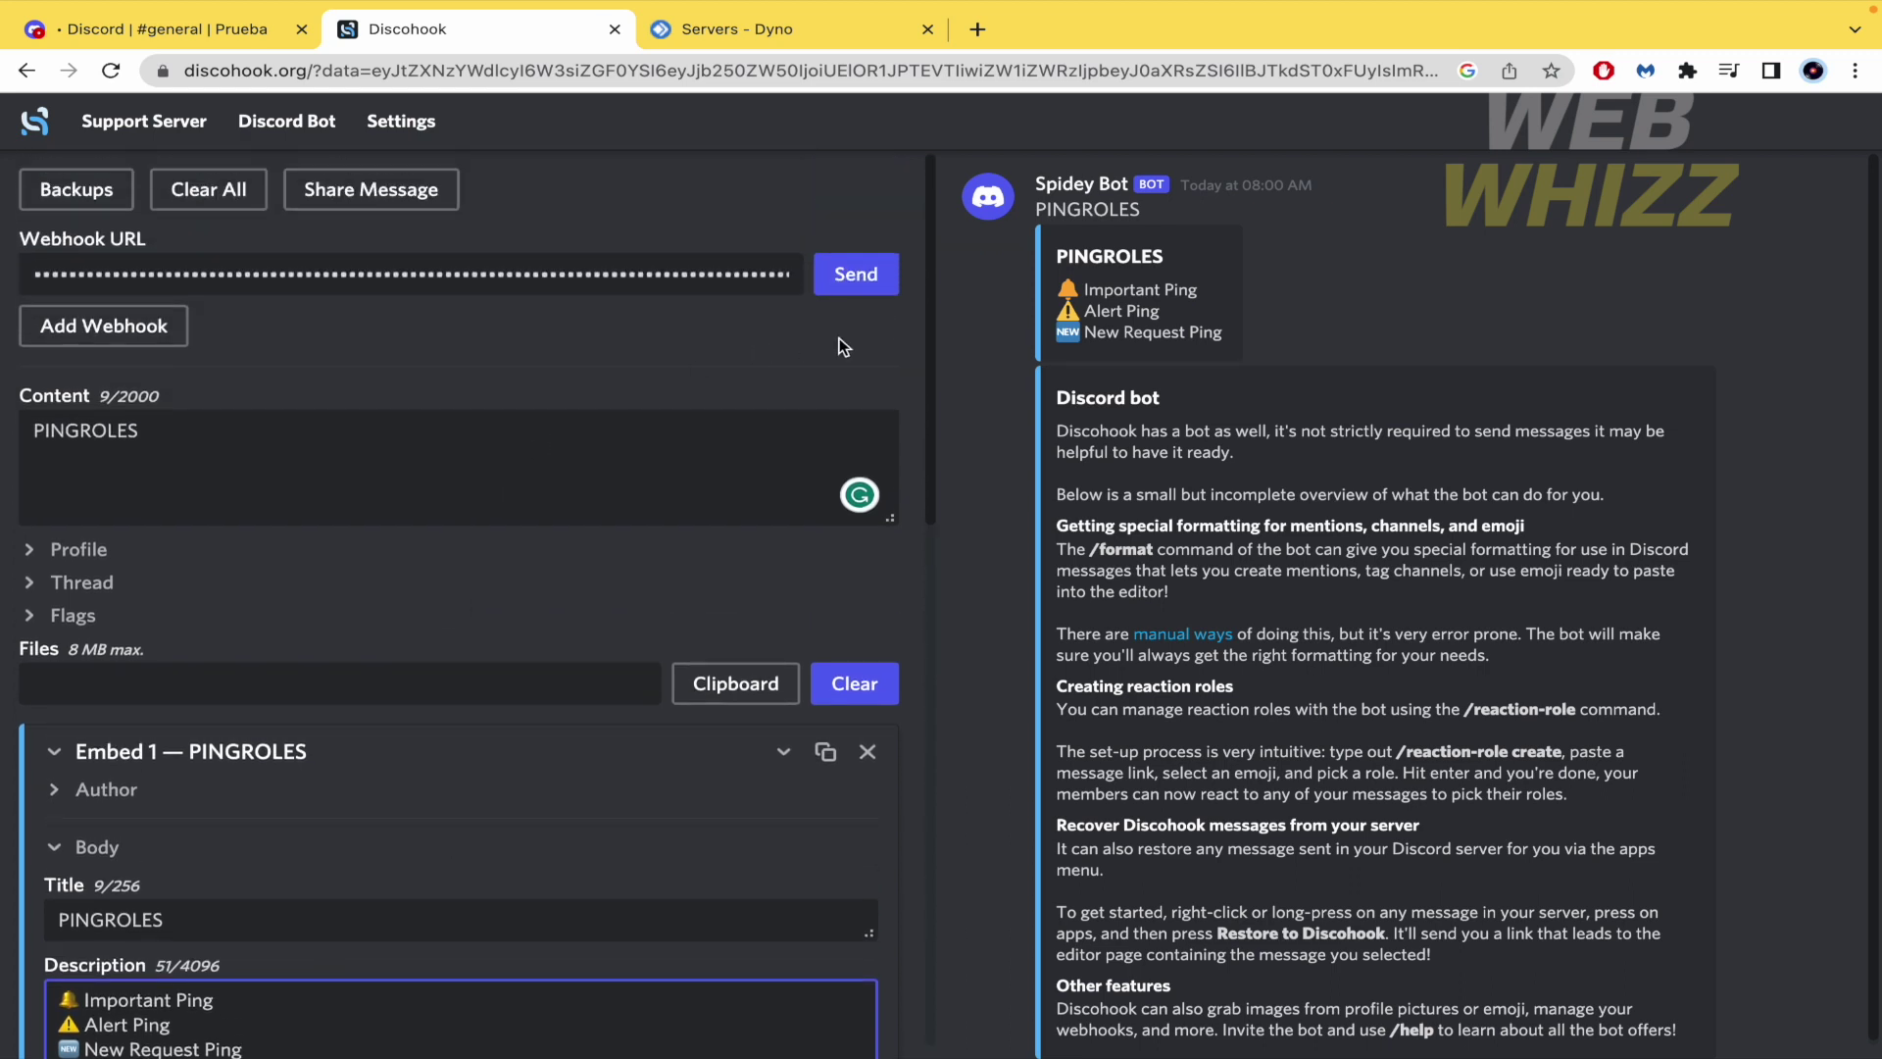
{"action": "left_click", "coordinate": [883, 279]}
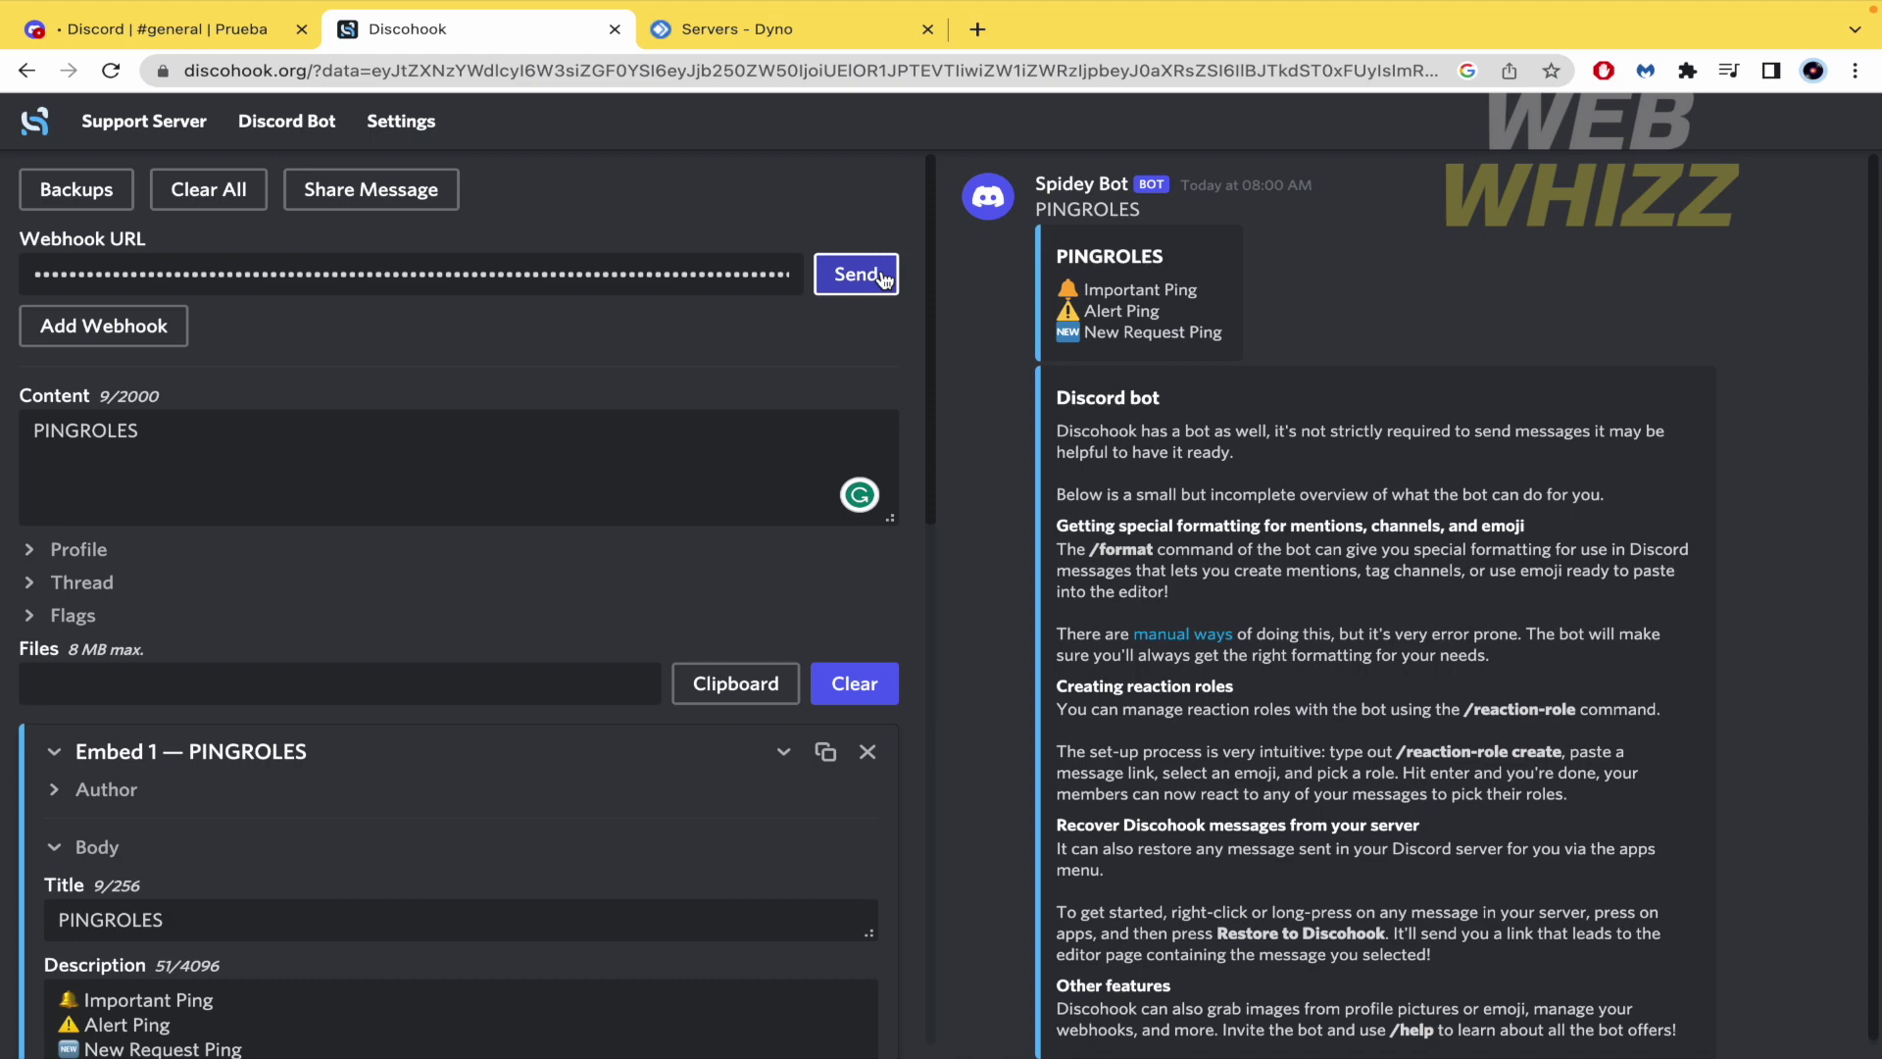
Switch to Discord, check the posted PINGROLES message in the general channel and remove all its embeds.
{"action": "left_click", "coordinate": [247, 29]}
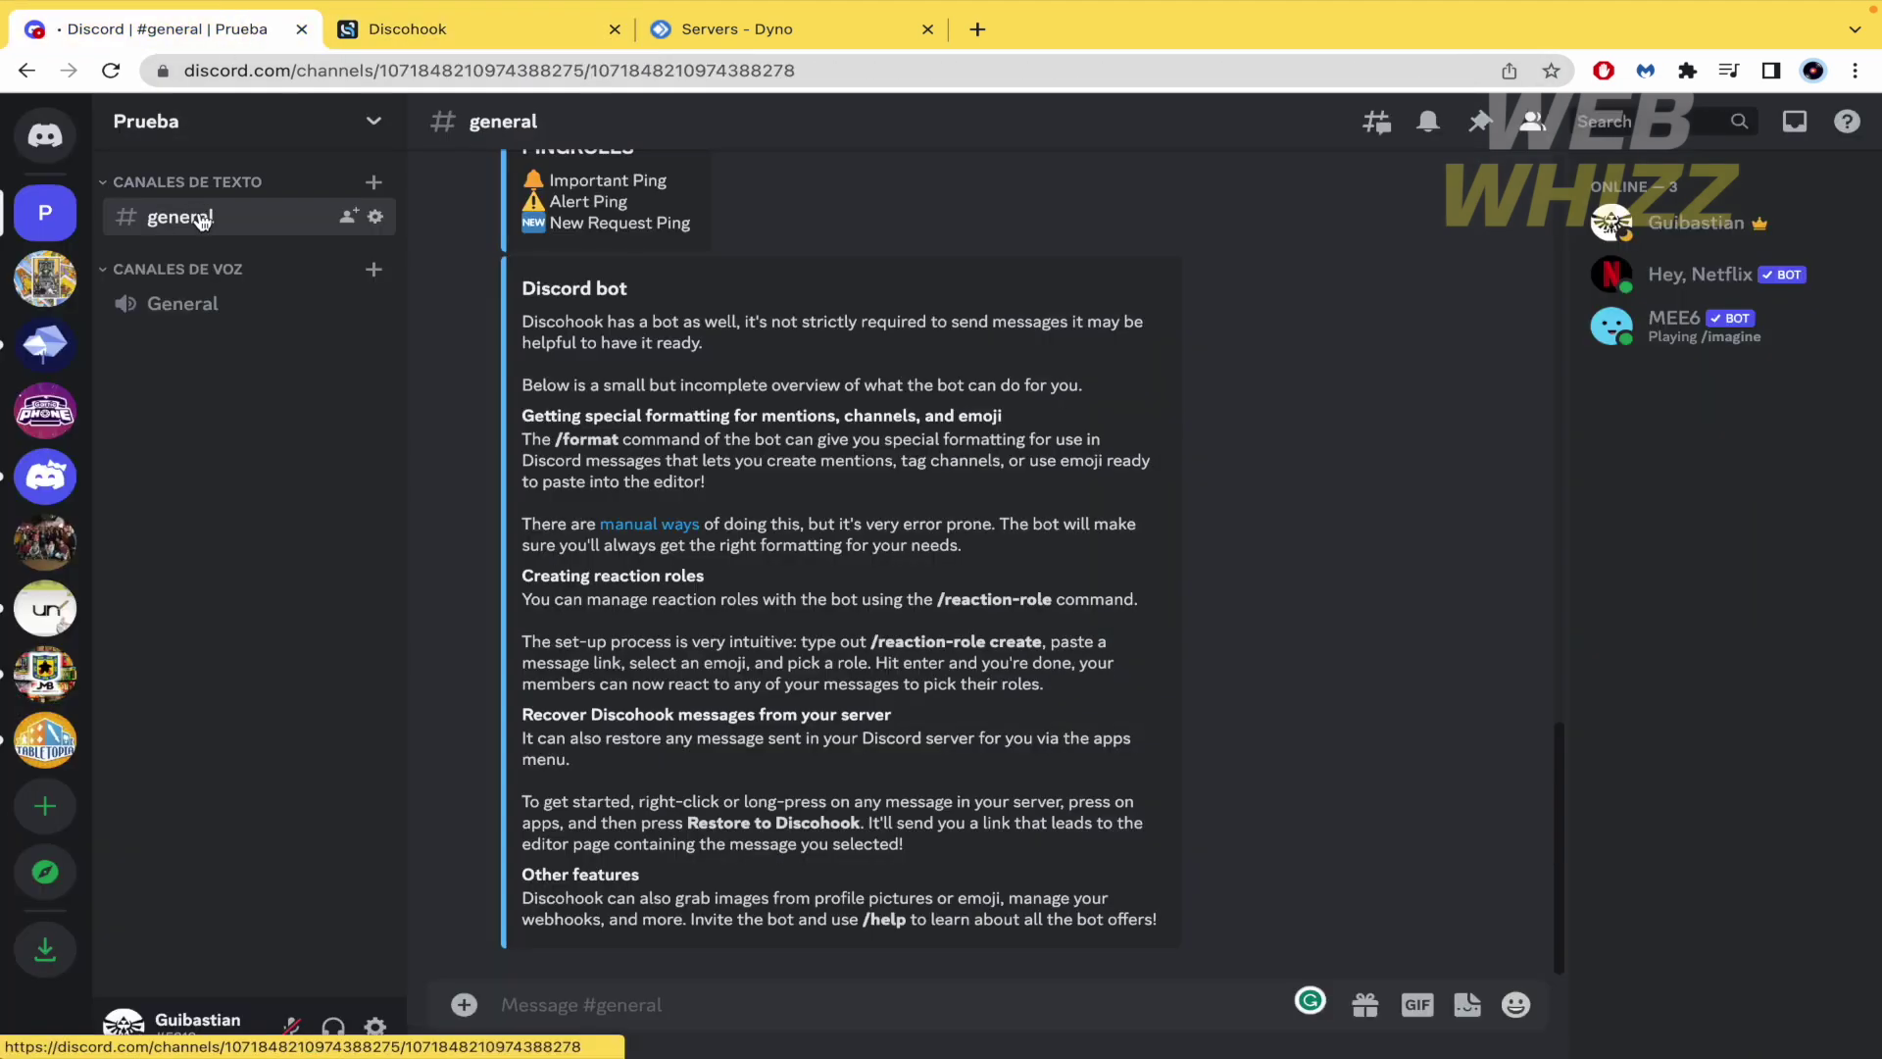
{"action": "scroll", "coordinate": [921, 534], "scroll_direction": "up", "scroll_amount": 3}
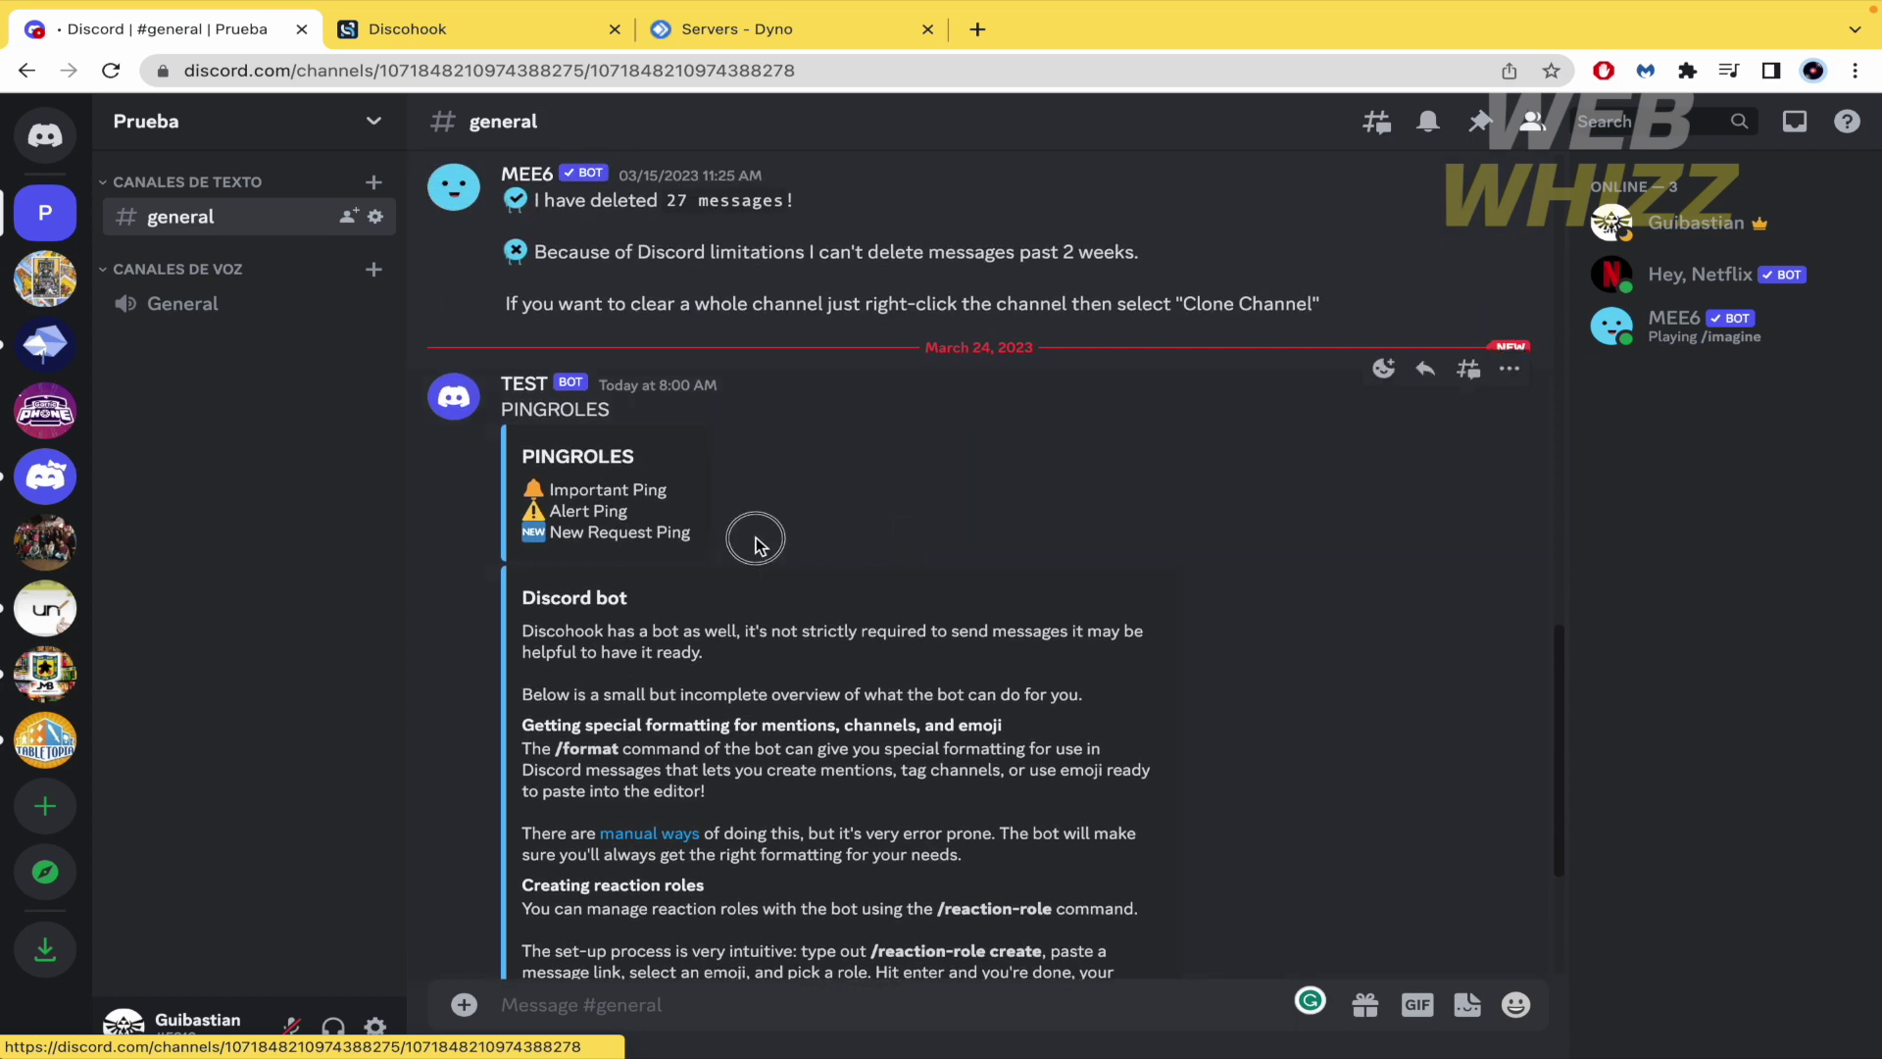
{"action": "left_click_drag", "start_coordinate": [756, 537], "coordinate": [480, 466]}
{"action": "left_click", "coordinate": [1302, 642]}
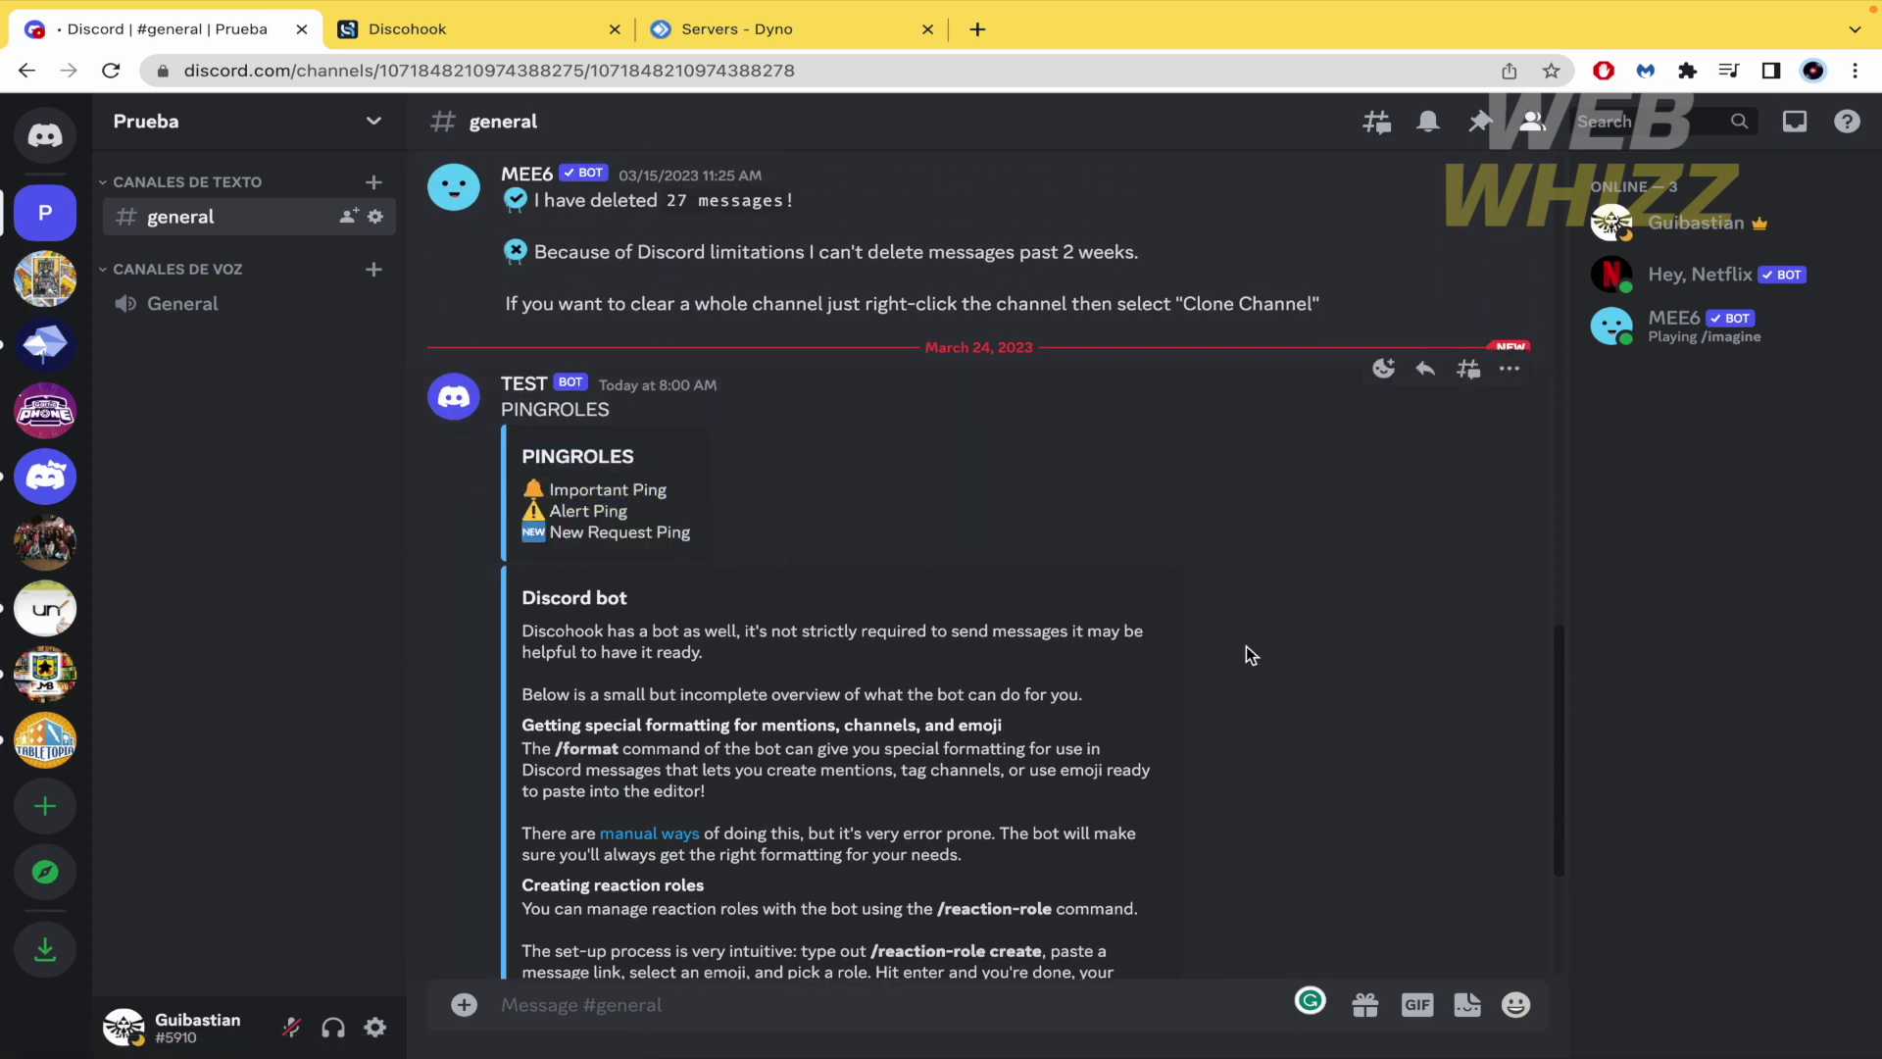
{"action": "scroll", "coordinate": [1245, 645], "scroll_direction": "down", "scroll_amount": 3}
{"action": "left_click", "coordinate": [1195, 271]}
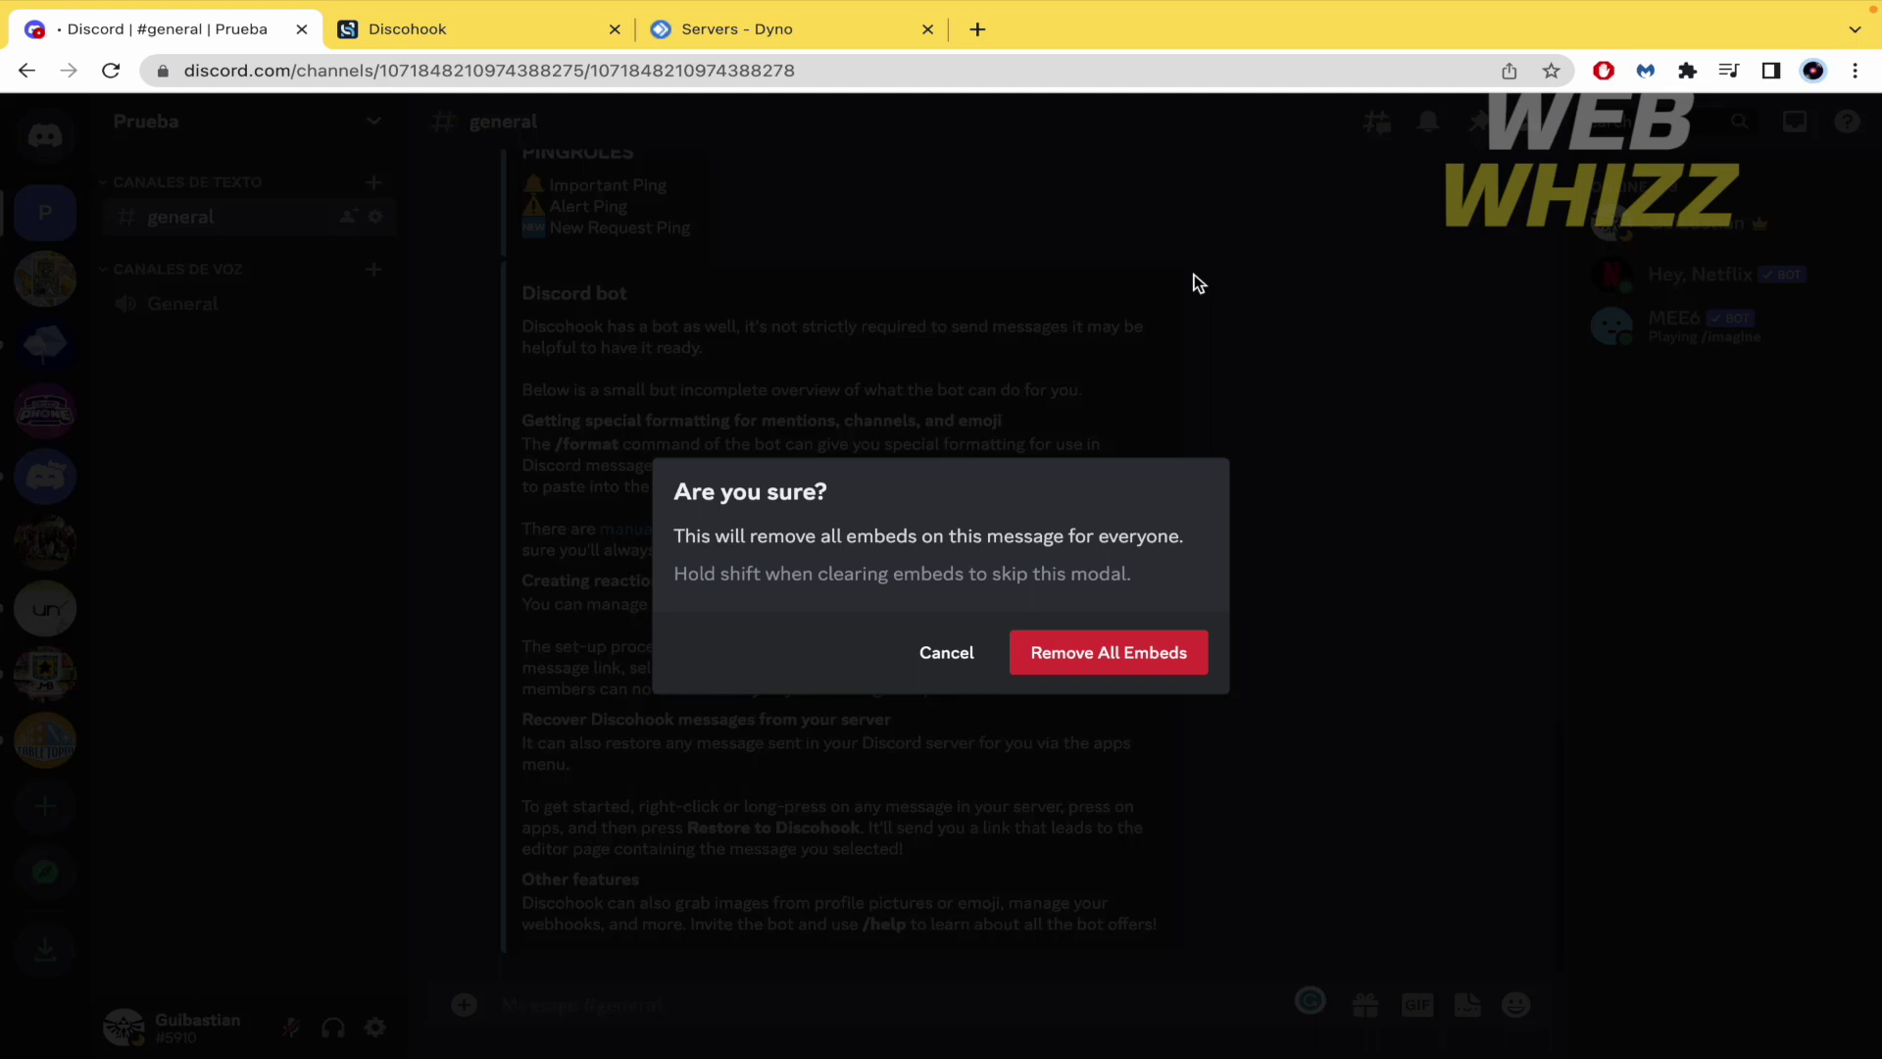
{"action": "left_click", "coordinate": [1115, 662]}
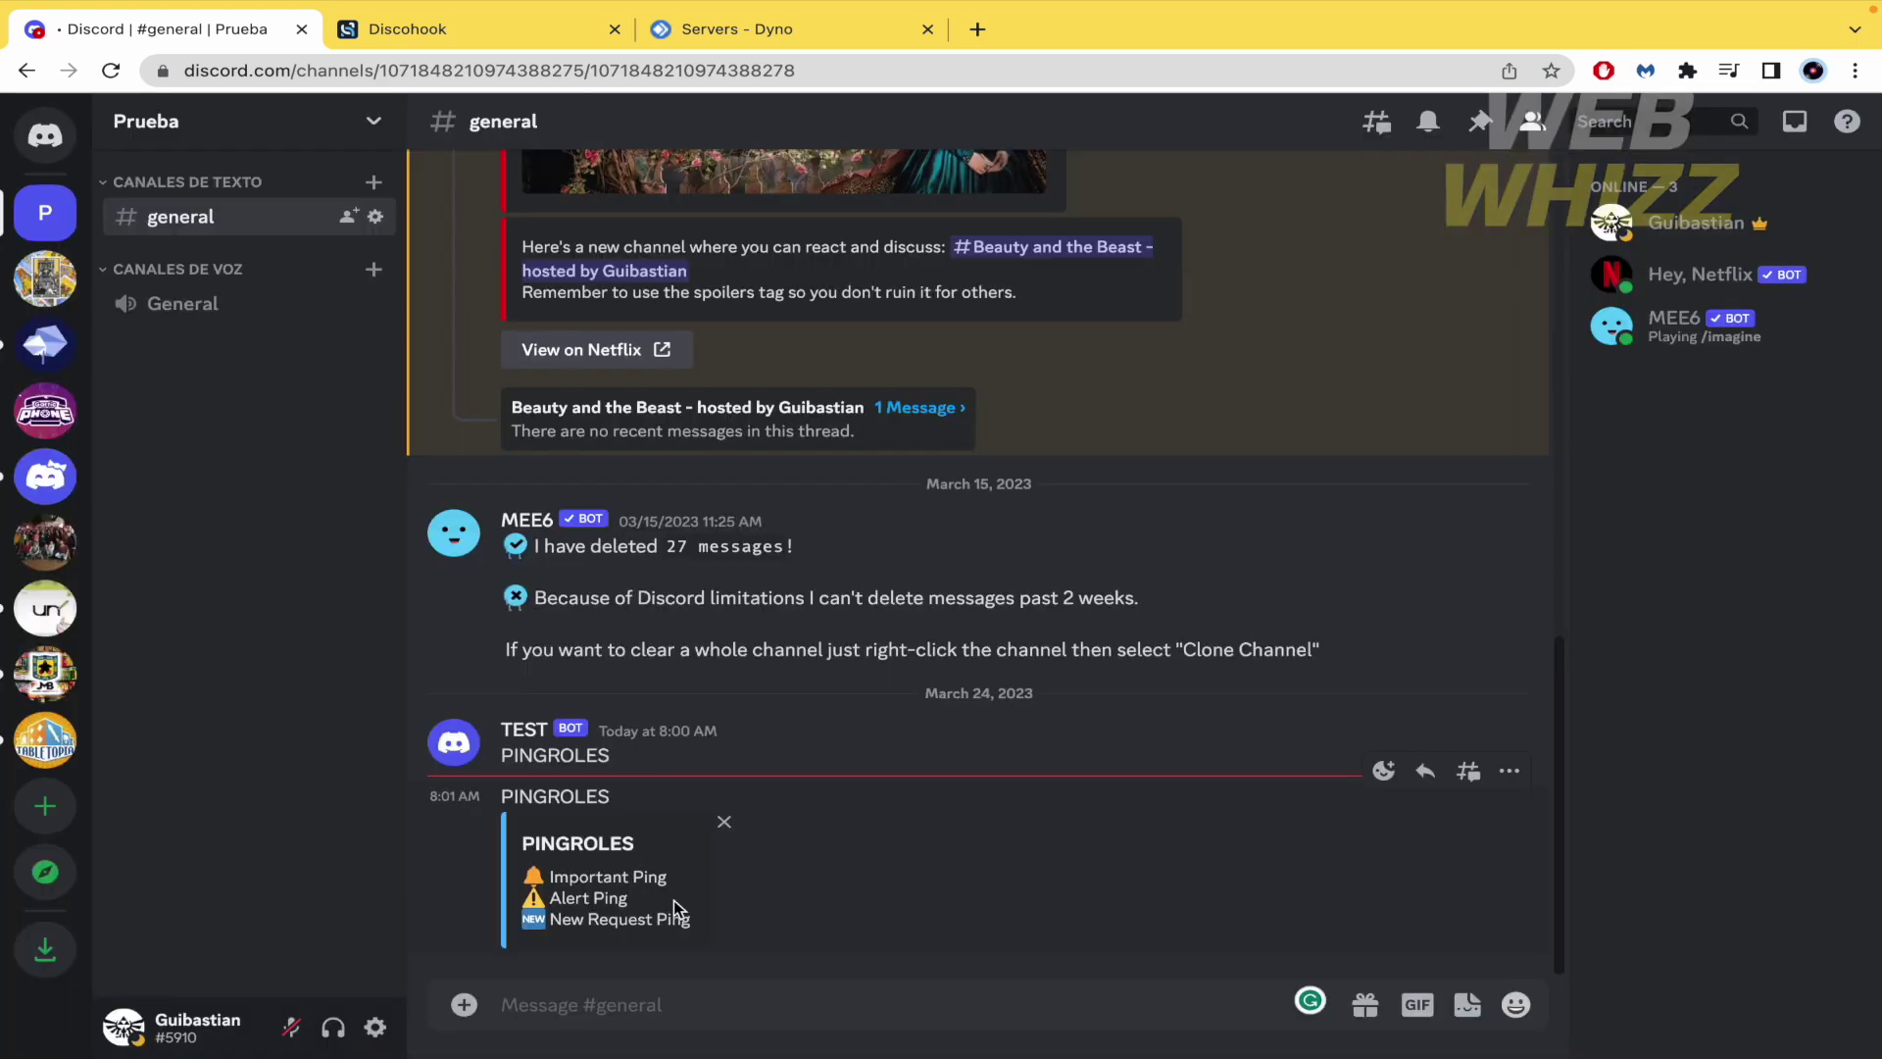
Switch to the Dyno website and add the bot to the Prueba server, authorizing all requested permissions and completing the human check.
{"action": "left_click", "coordinate": [709, 35]}
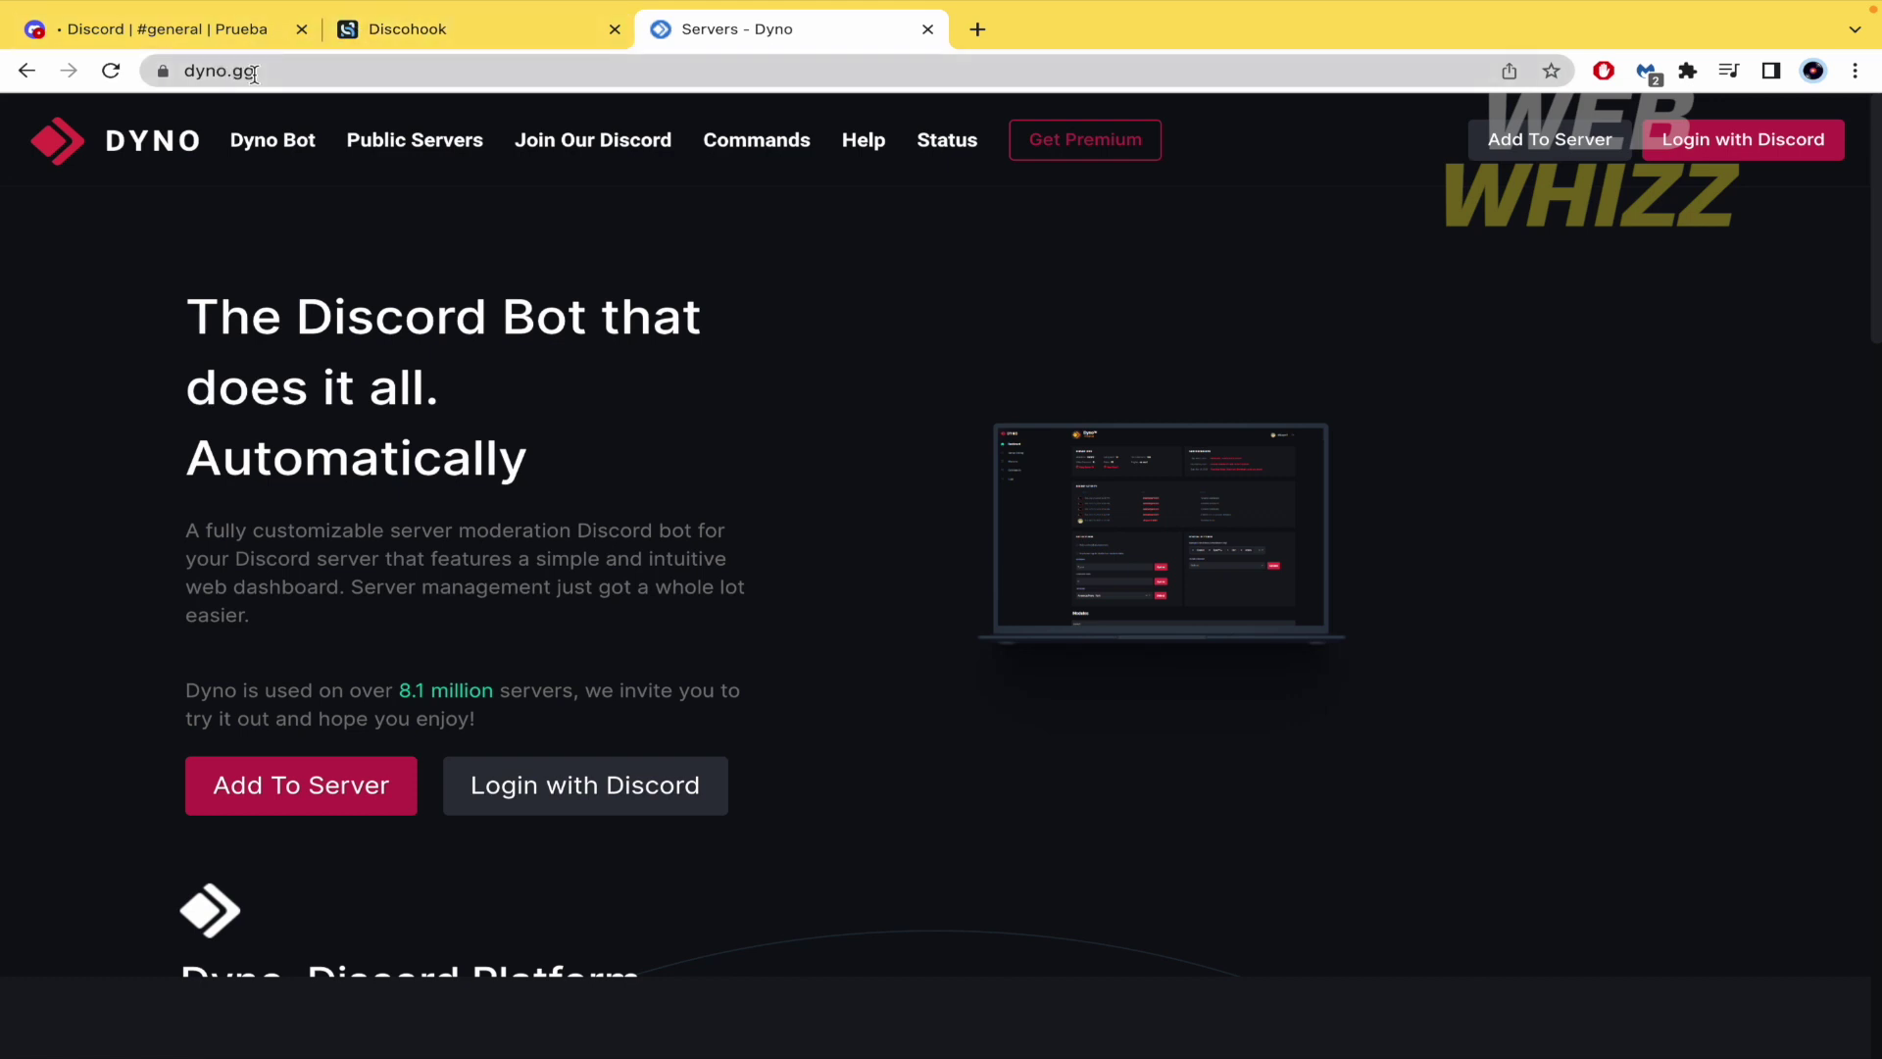
{"action": "left_click", "coordinate": [1609, 147]}
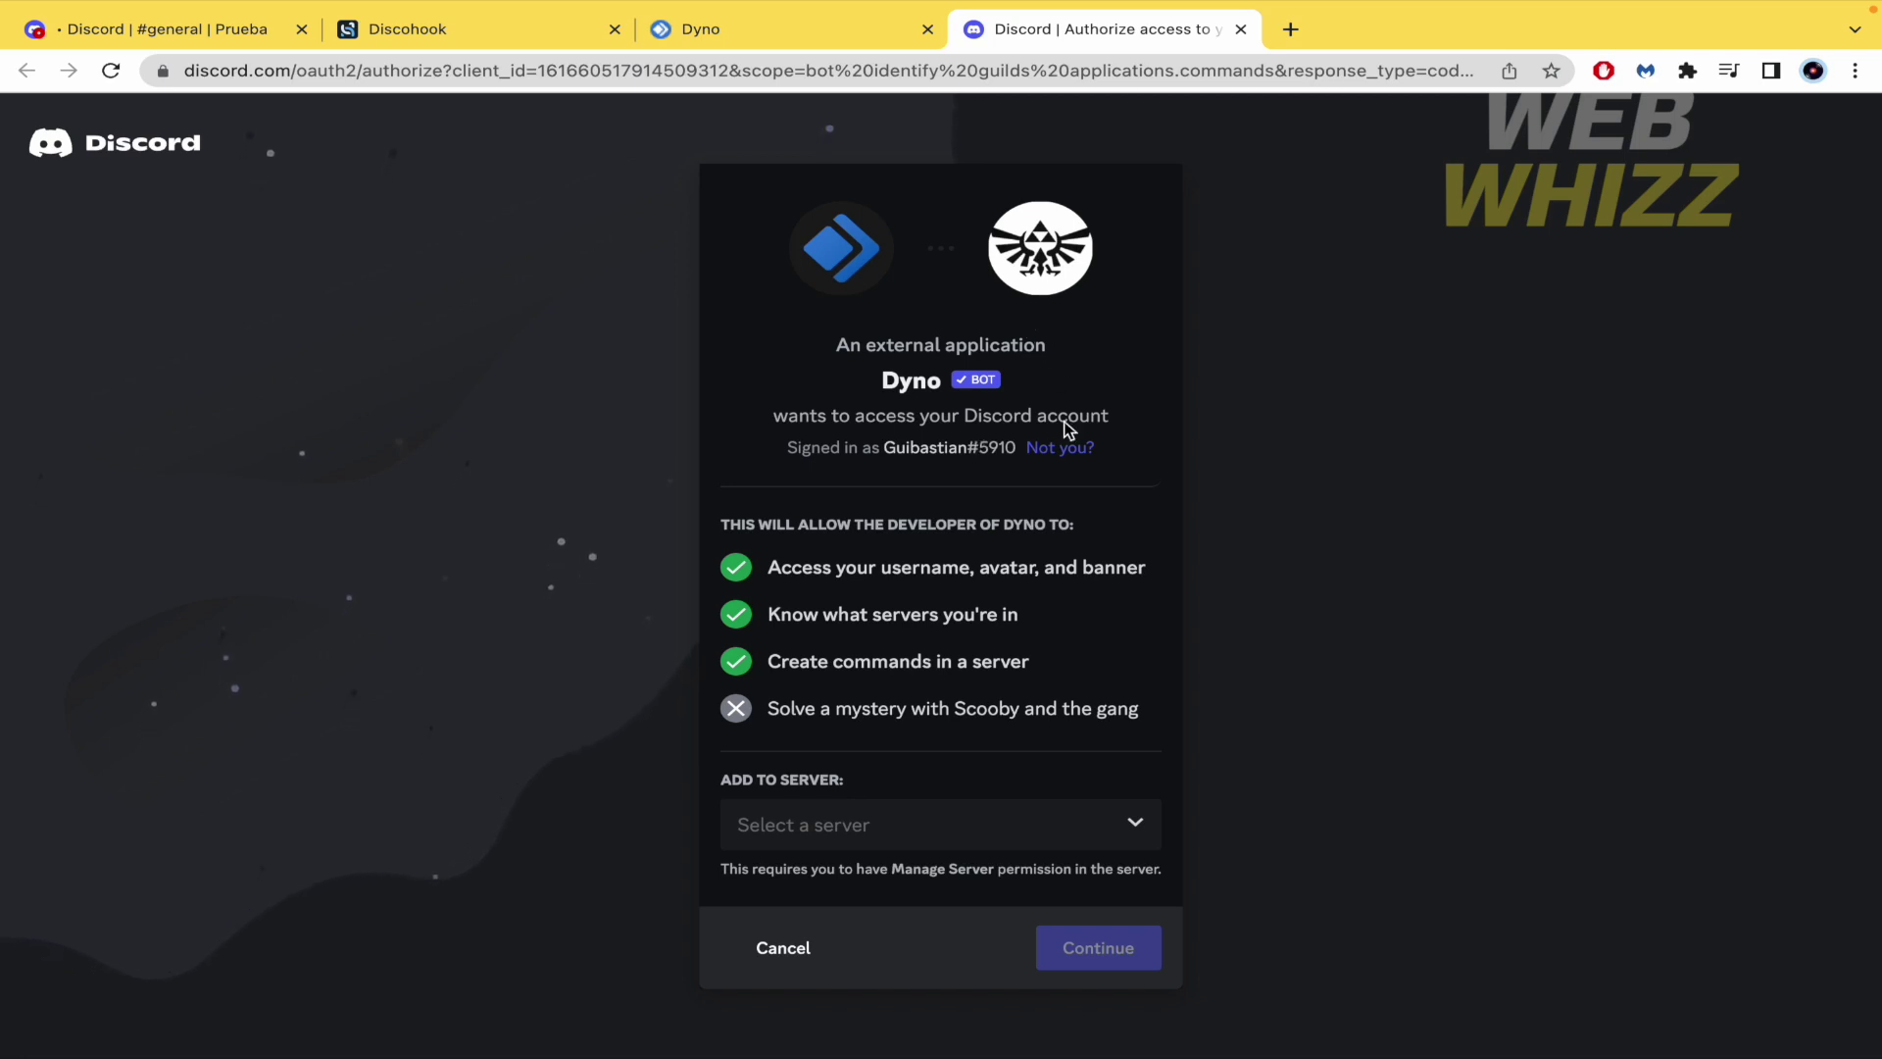
{"action": "left_click", "coordinate": [1090, 833]}
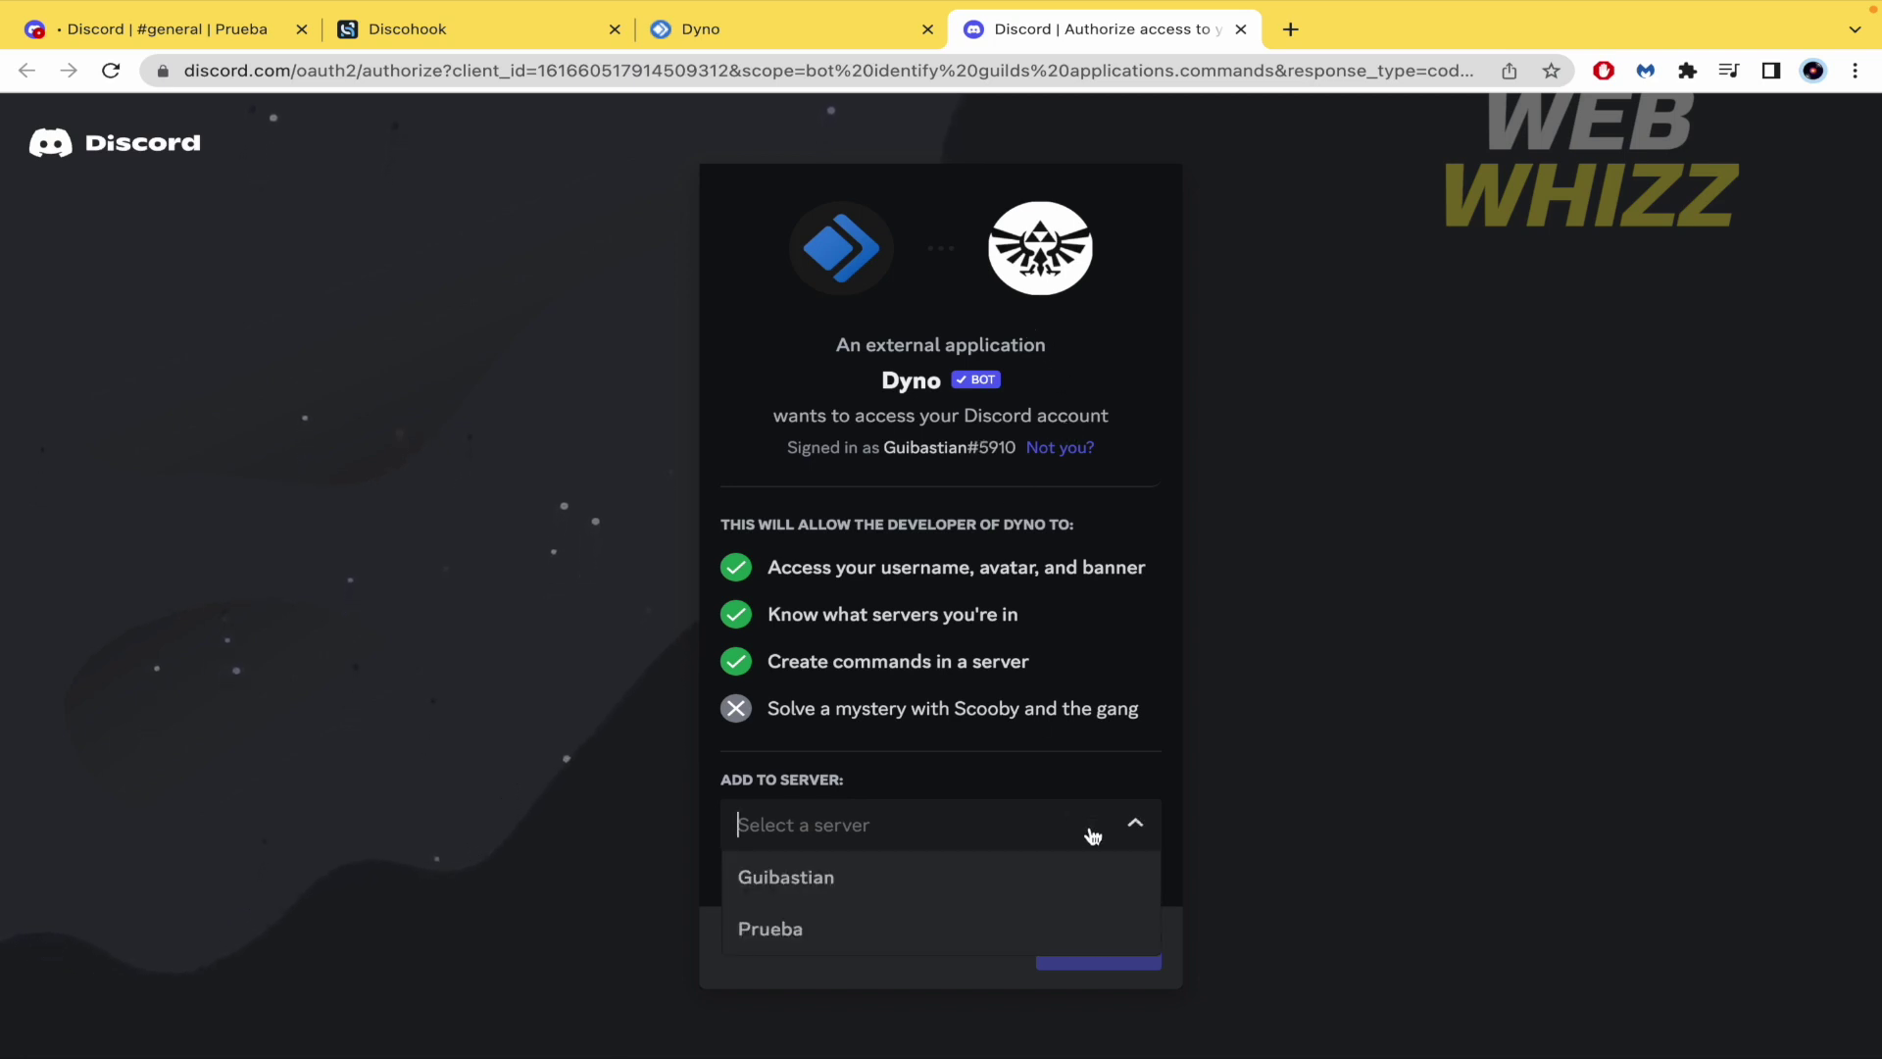
{"action": "left_click", "coordinate": [984, 922]}
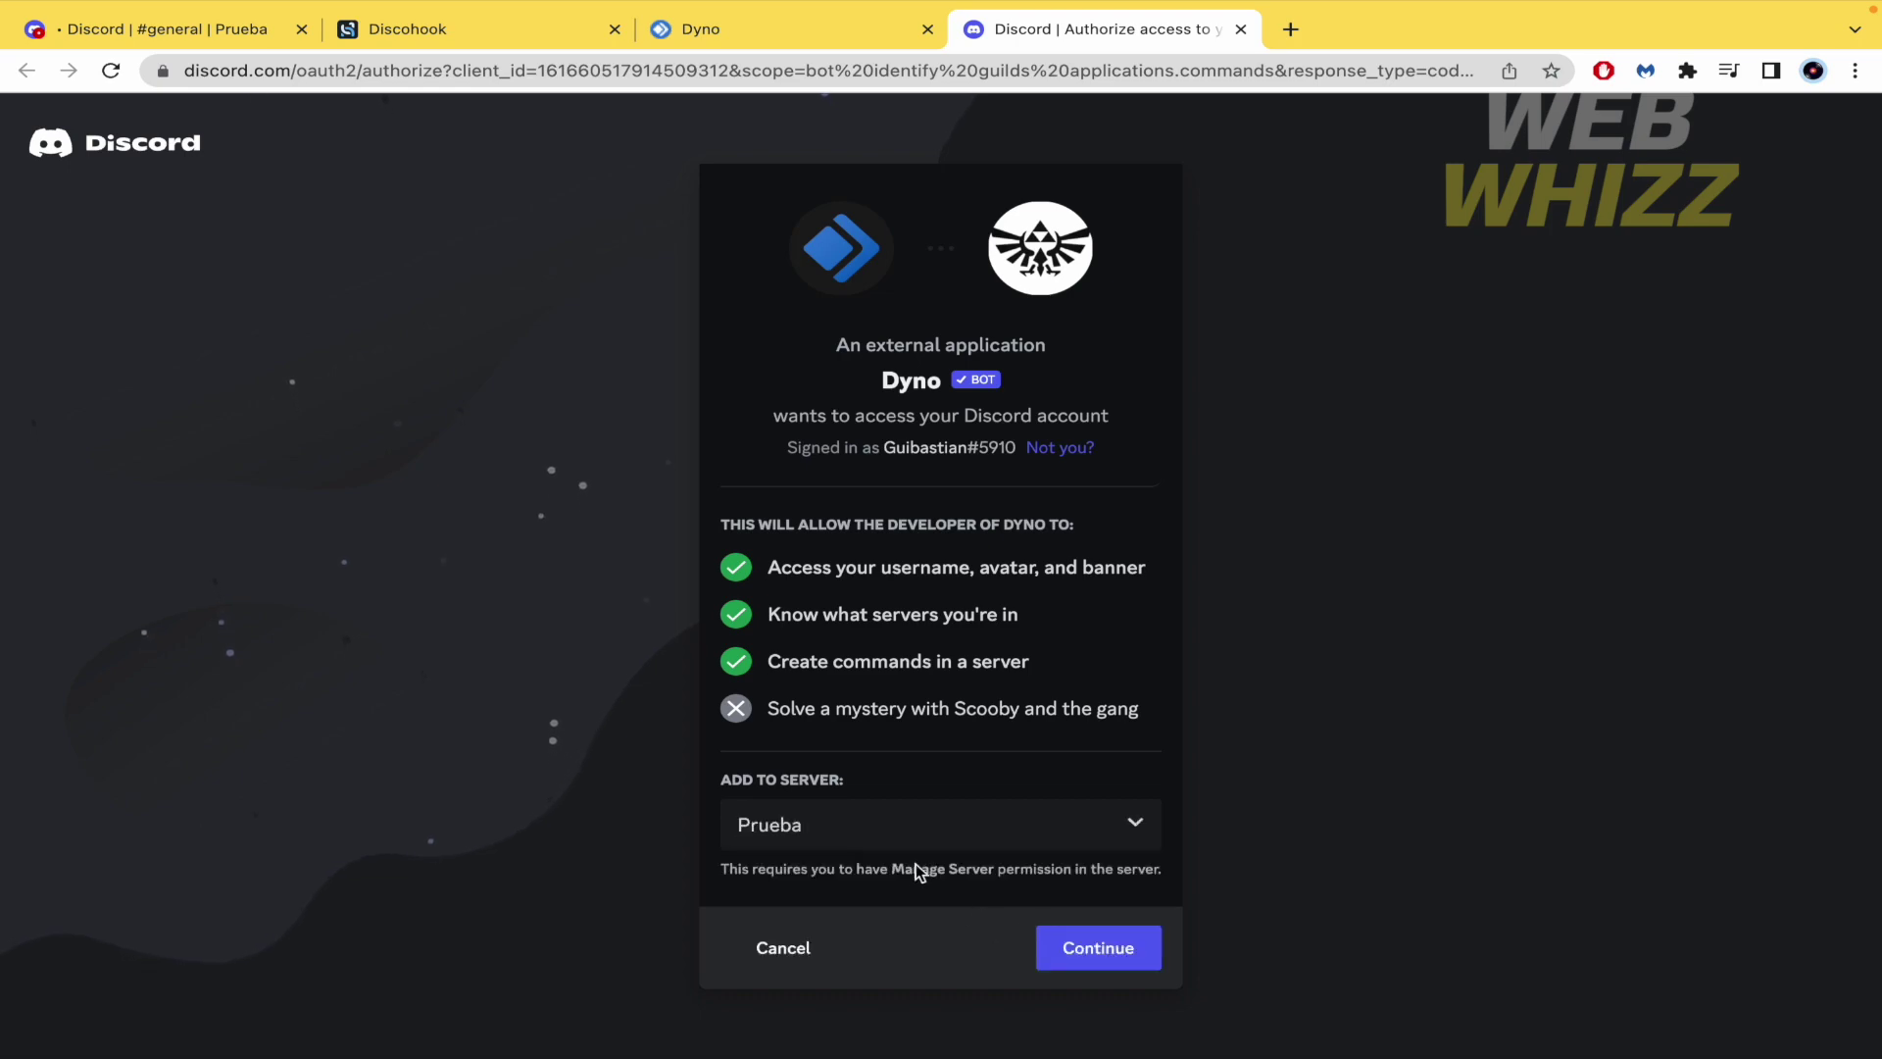
{"action": "left_click", "coordinate": [1087, 953]}
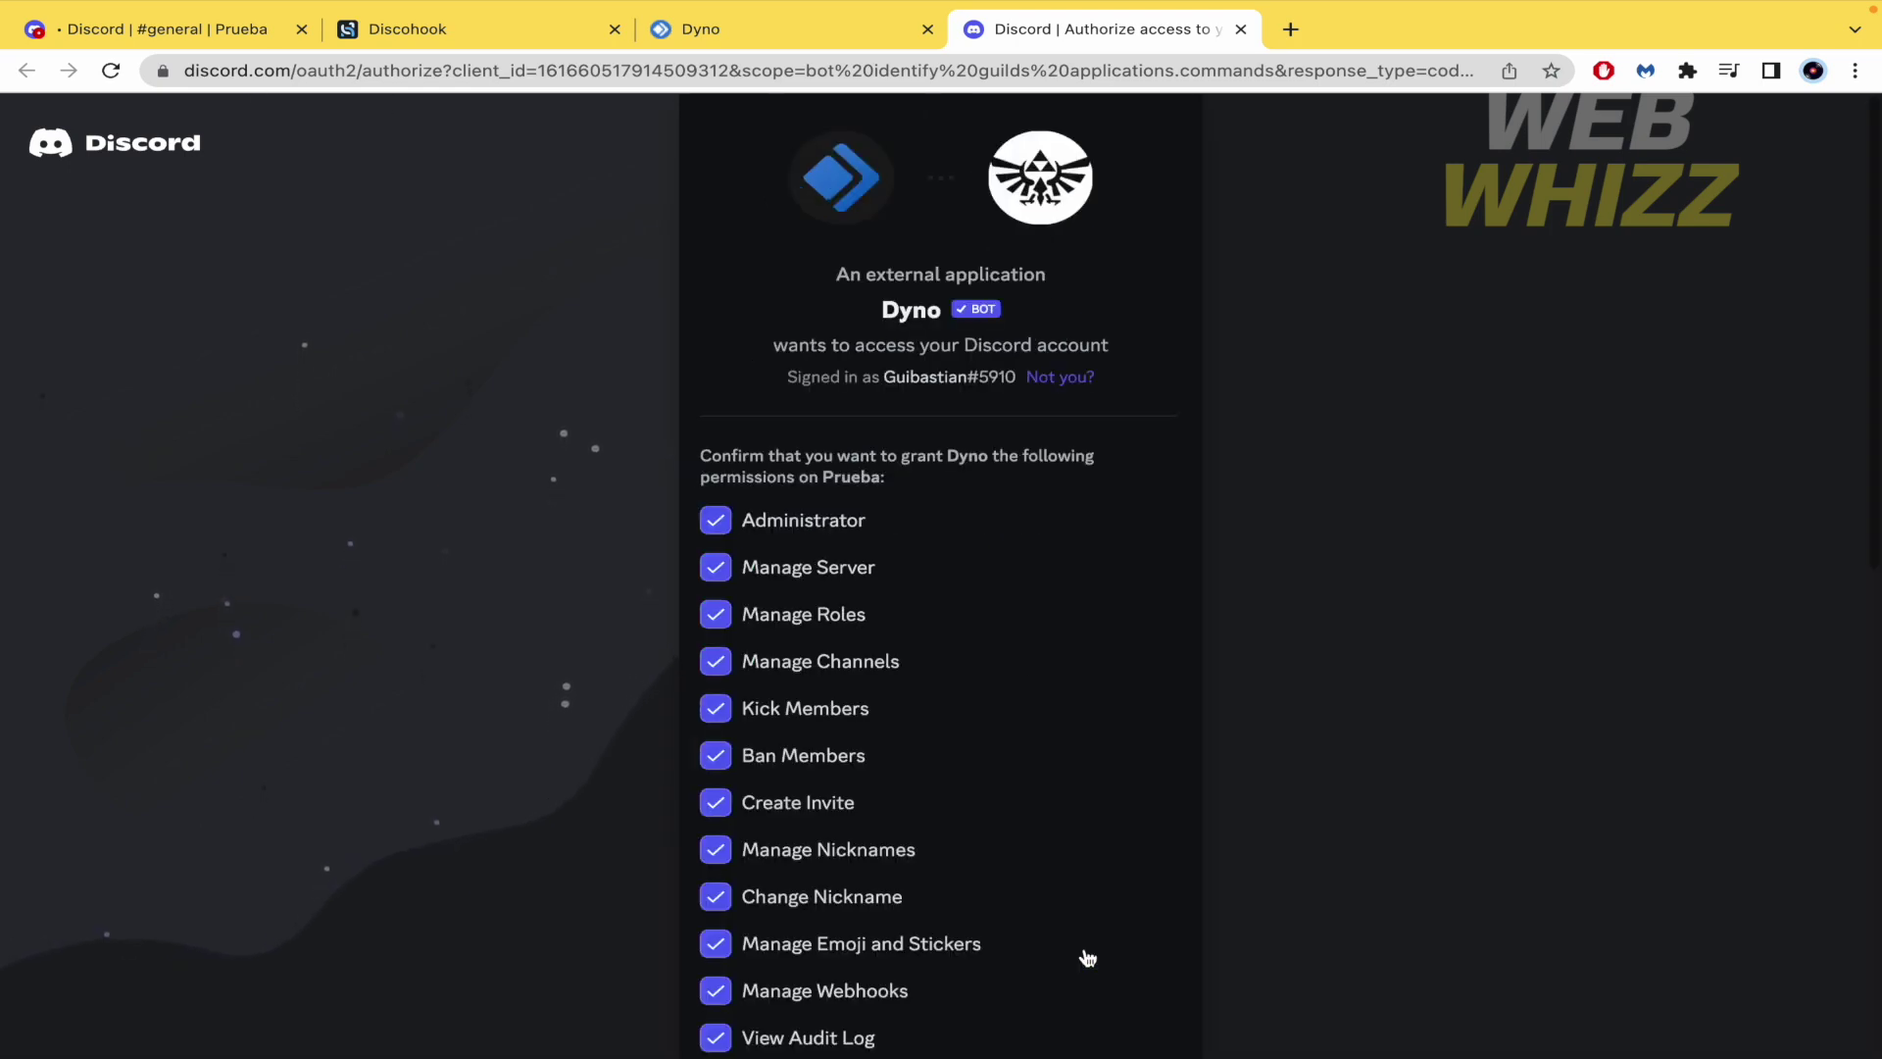
{"action": "scroll", "coordinate": [1087, 958], "scroll_direction": "down", "scroll_amount": 10}
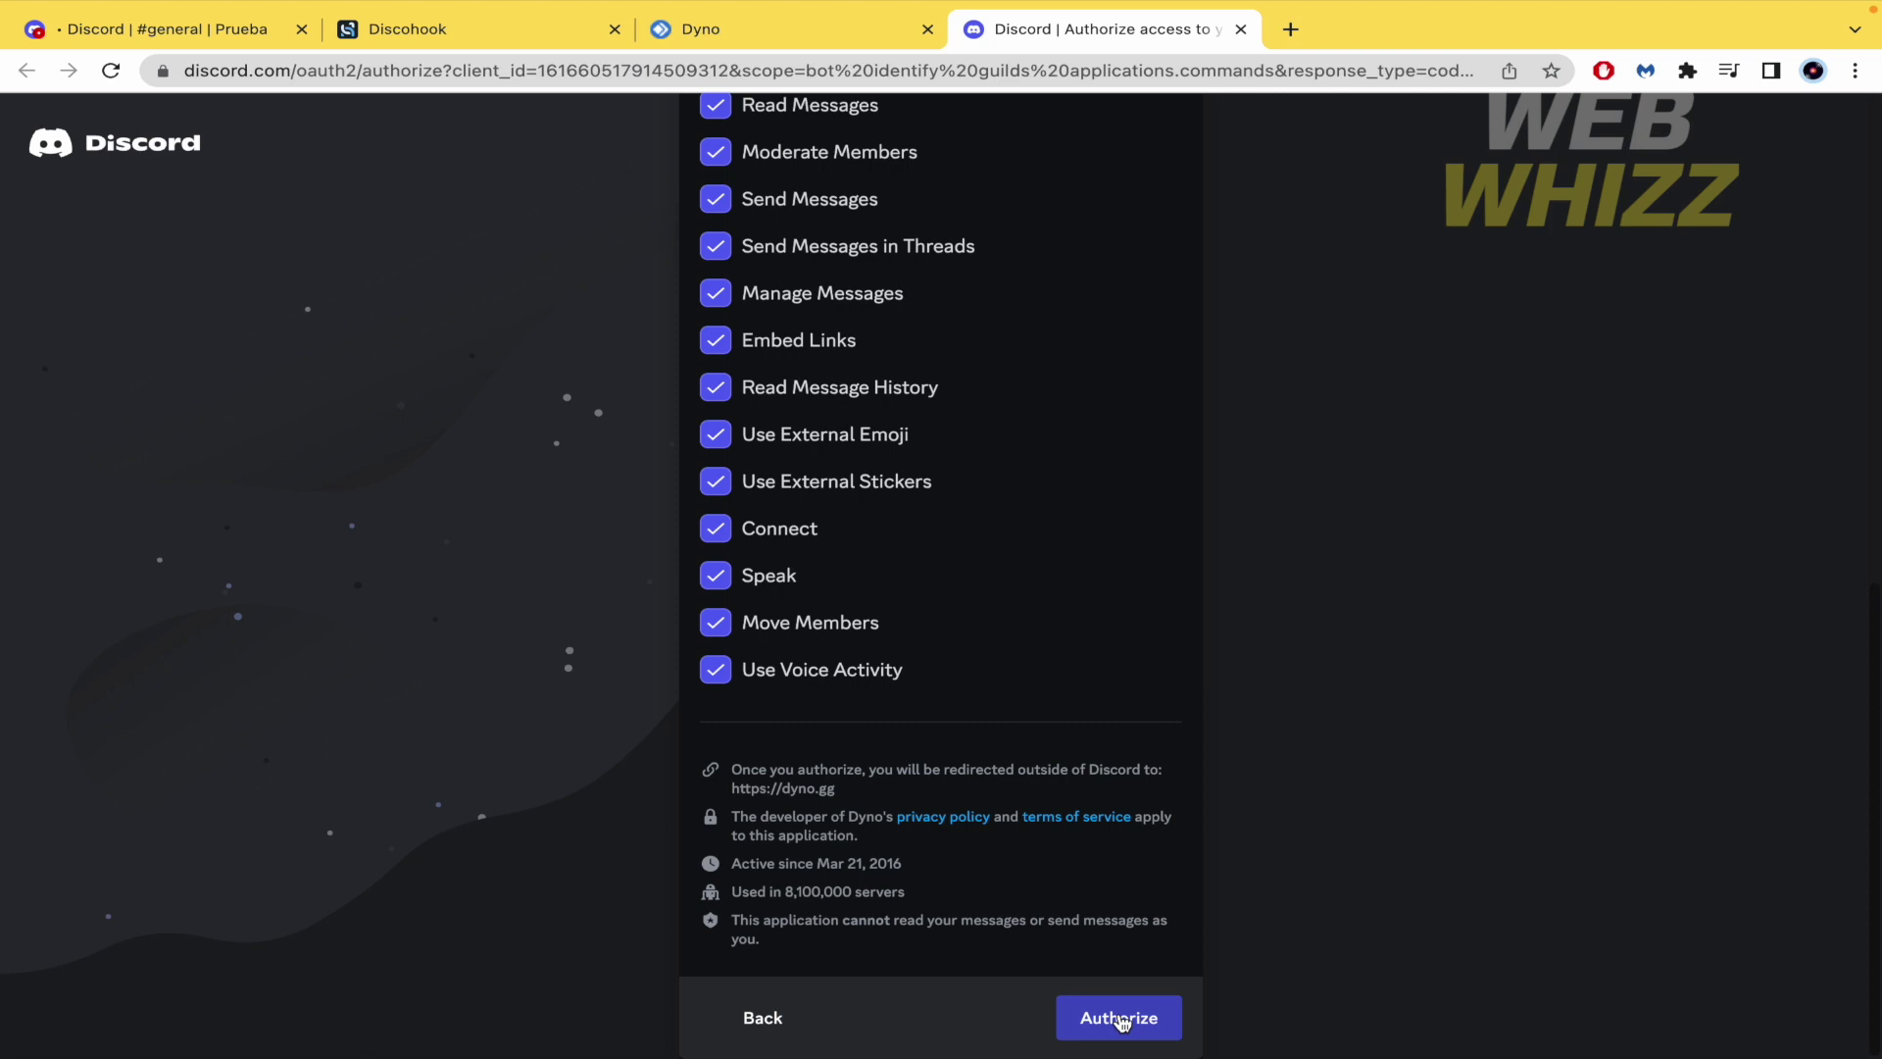
{"action": "left_click", "coordinate": [1120, 1020]}
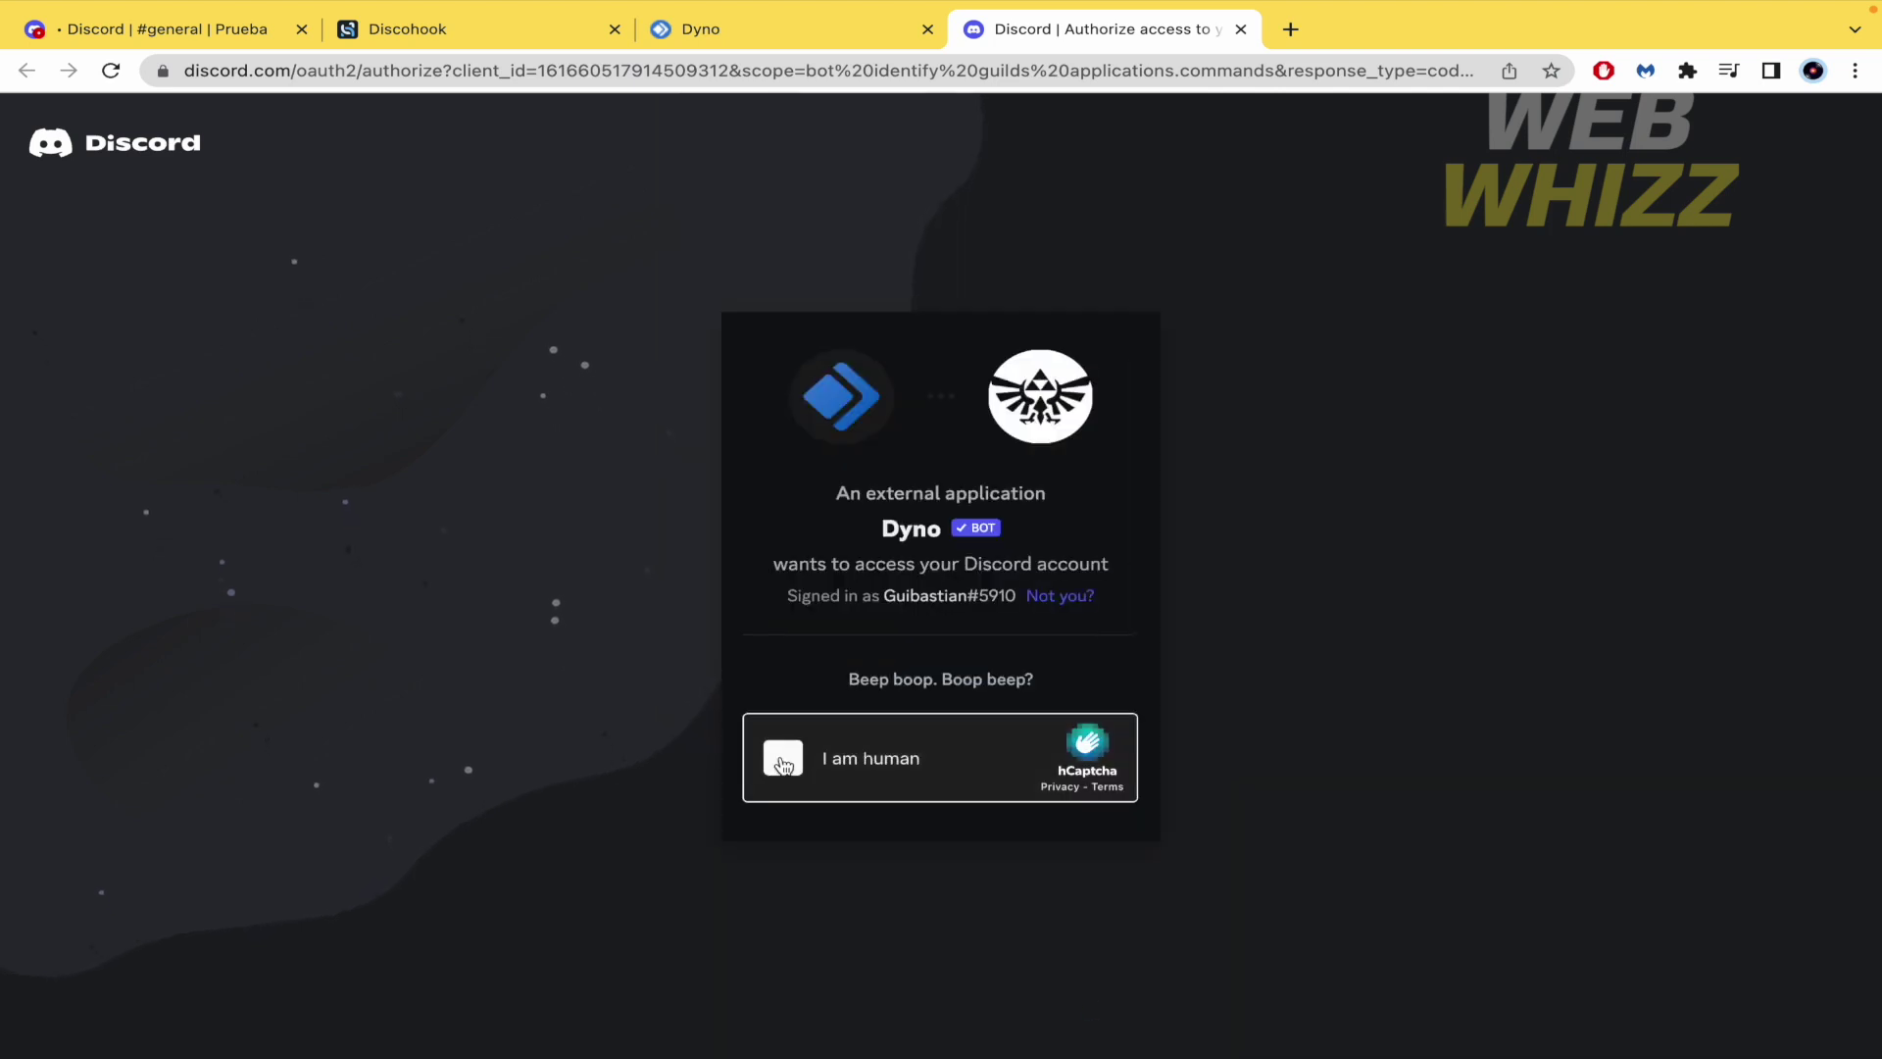
{"action": "left_click", "coordinate": [784, 760]}
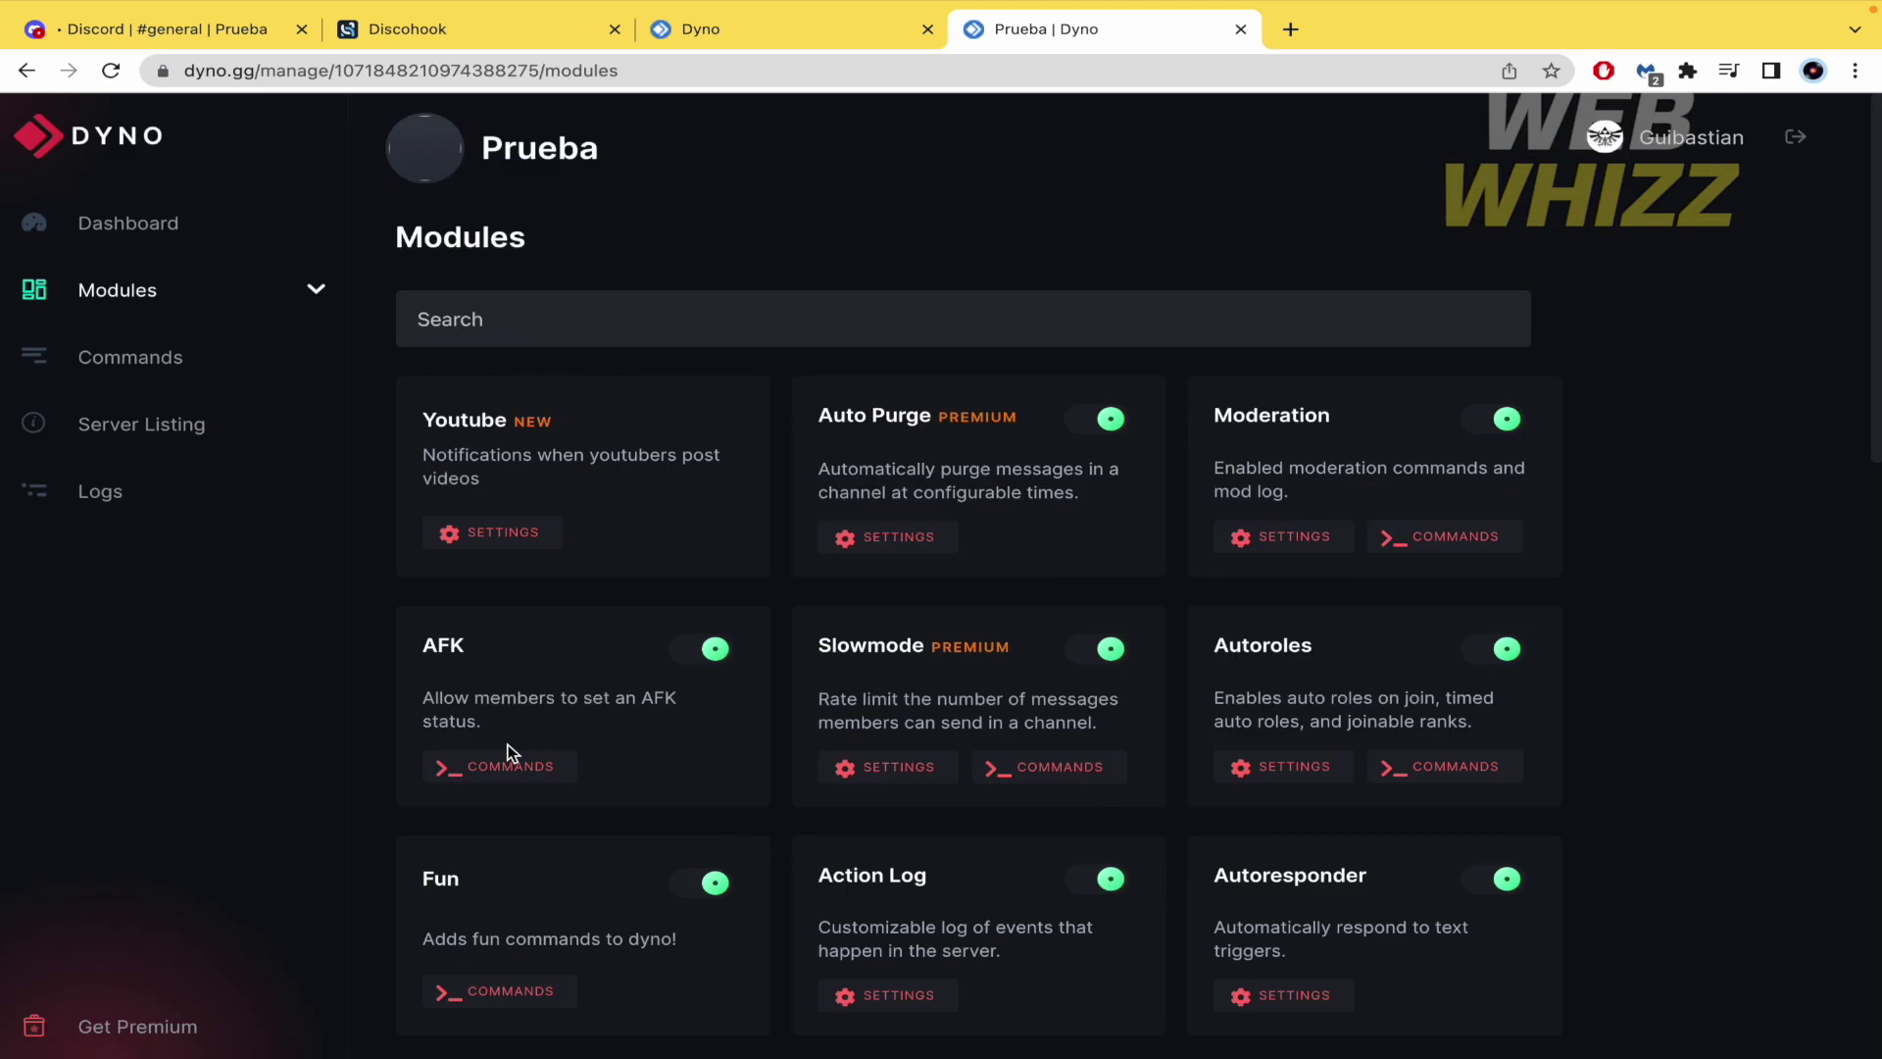
Toggle the Moderation module off and back on.
{"action": "scroll", "coordinate": [504, 757], "scroll_direction": "down", "scroll_amount": 1}
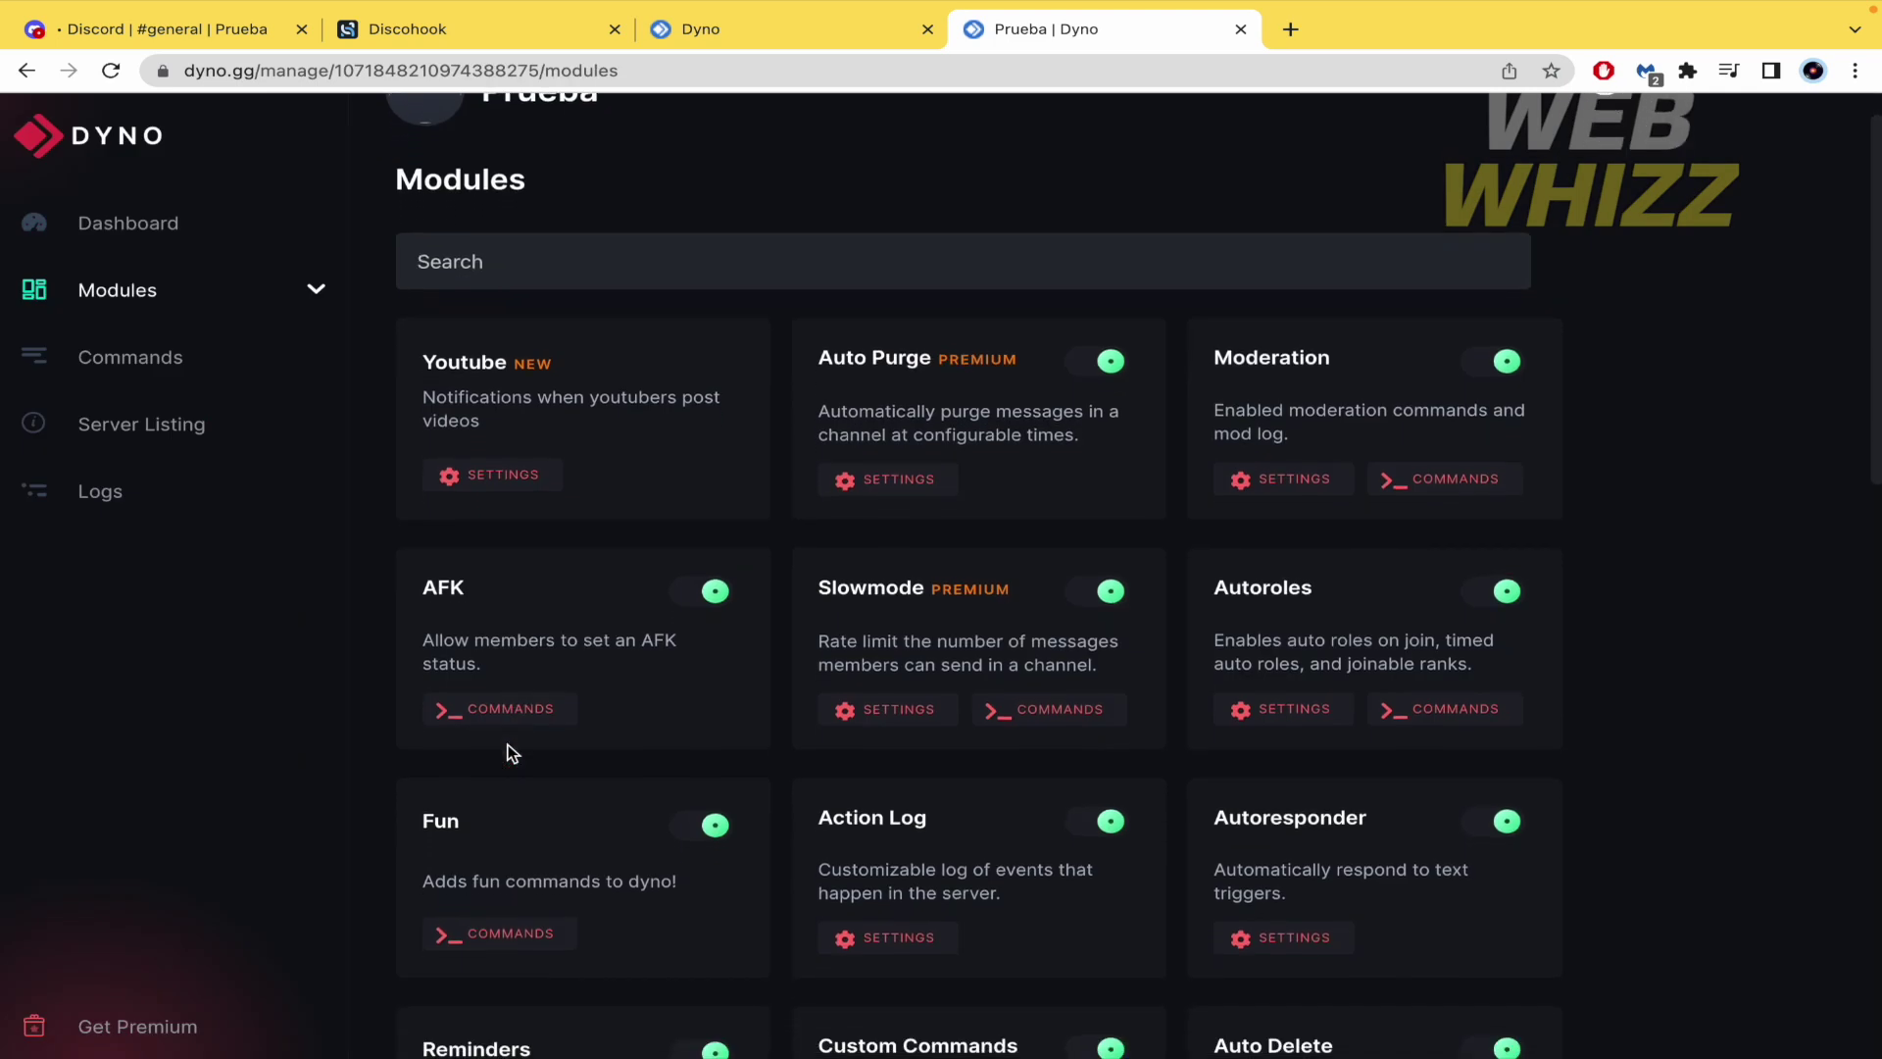
{"action": "scroll", "coordinate": [1451, 378], "scroll_direction": "up", "scroll_amount": 1}
{"action": "left_click", "coordinate": [1486, 425]}
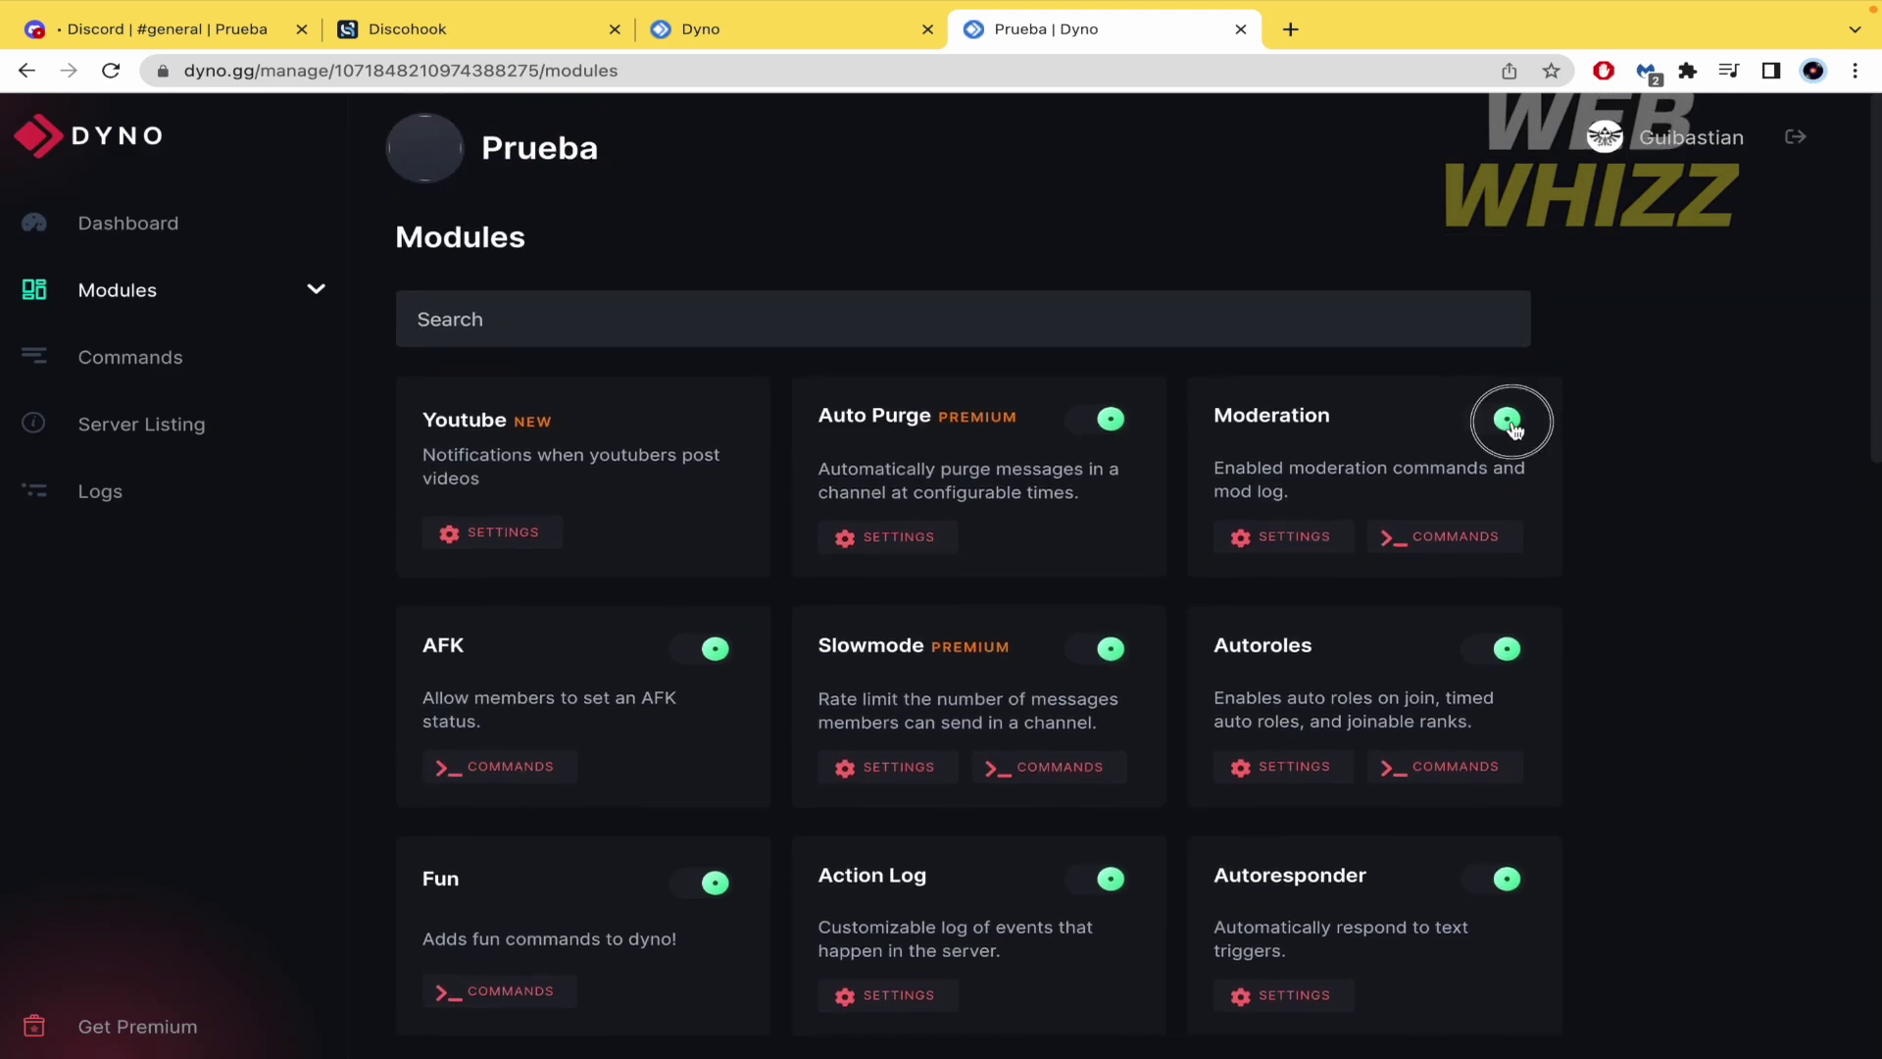
{"action": "left_click", "coordinate": [1486, 426]}
{"action": "left_click", "coordinate": [1492, 425]}
{"action": "left_click", "coordinate": [1492, 424]}
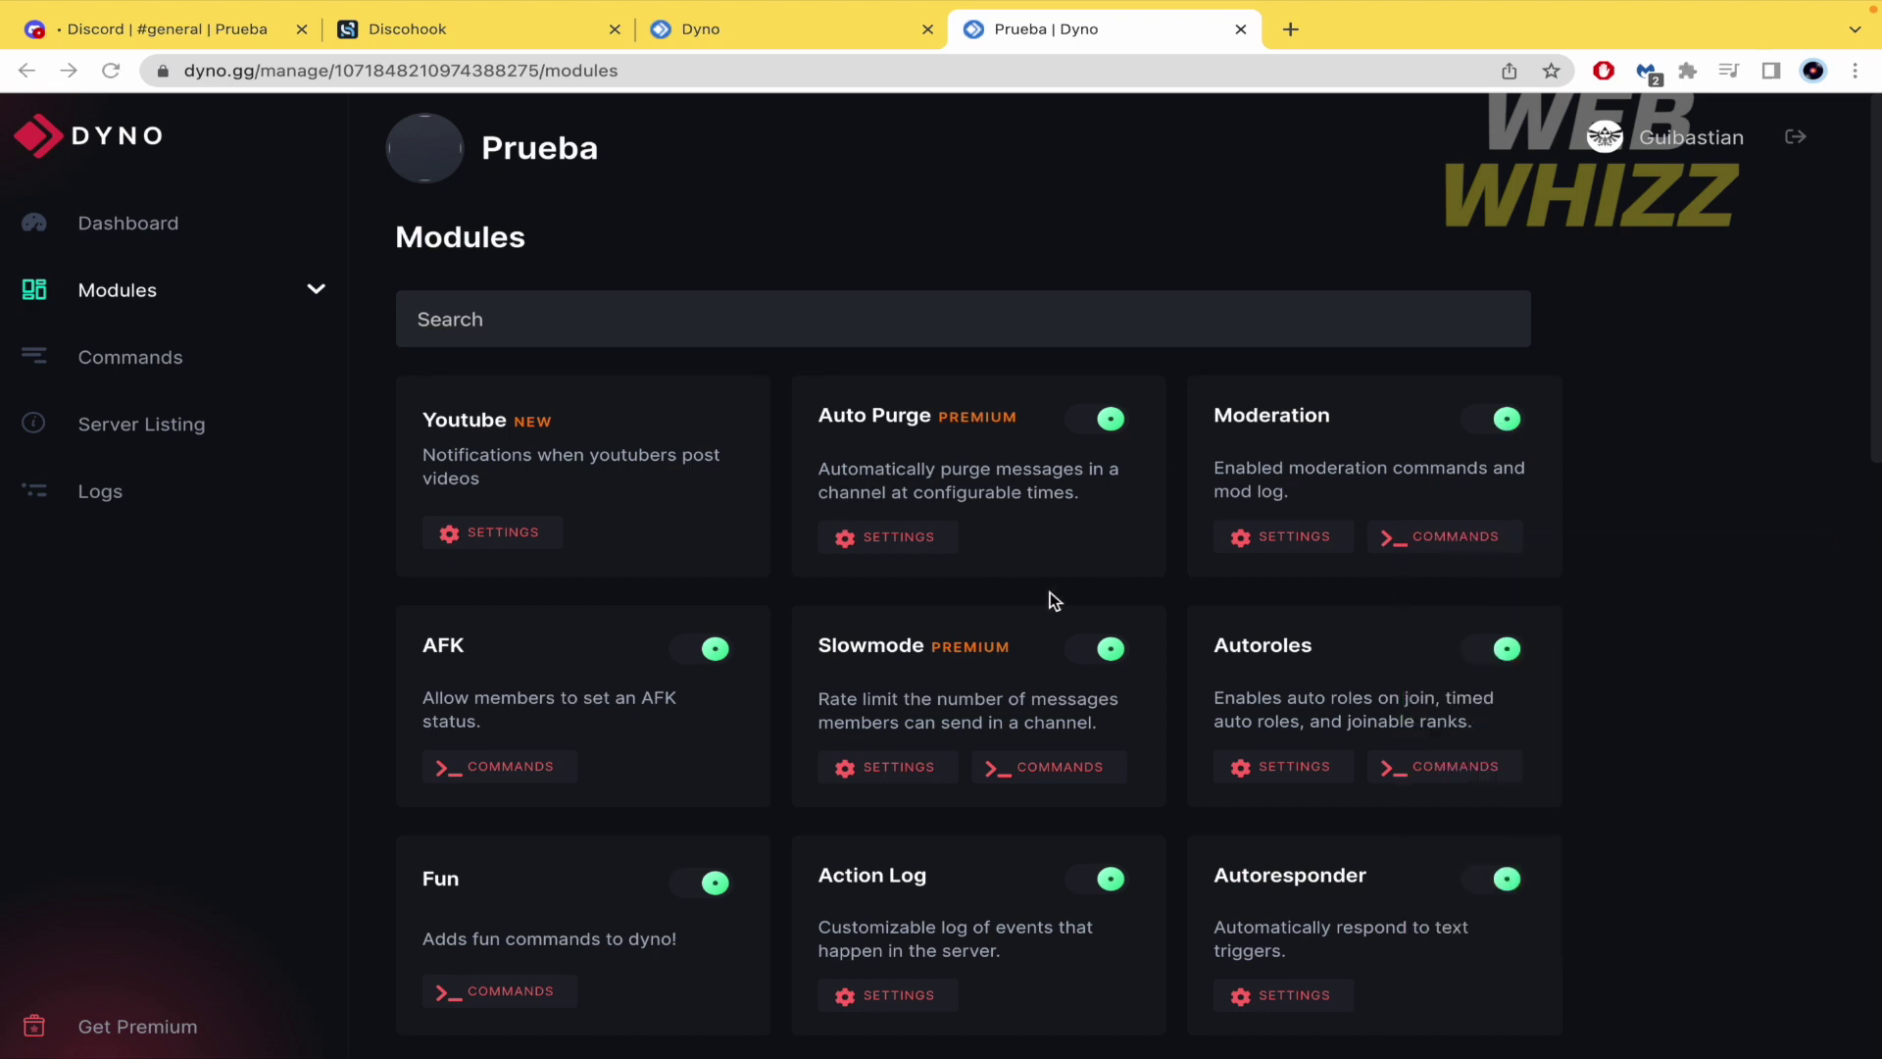
Open the settings of Dyno's Reaction Roles module for the Prueba server.
{"action": "scroll", "coordinate": [1052, 598], "scroll_direction": "down", "scroll_amount": 12}
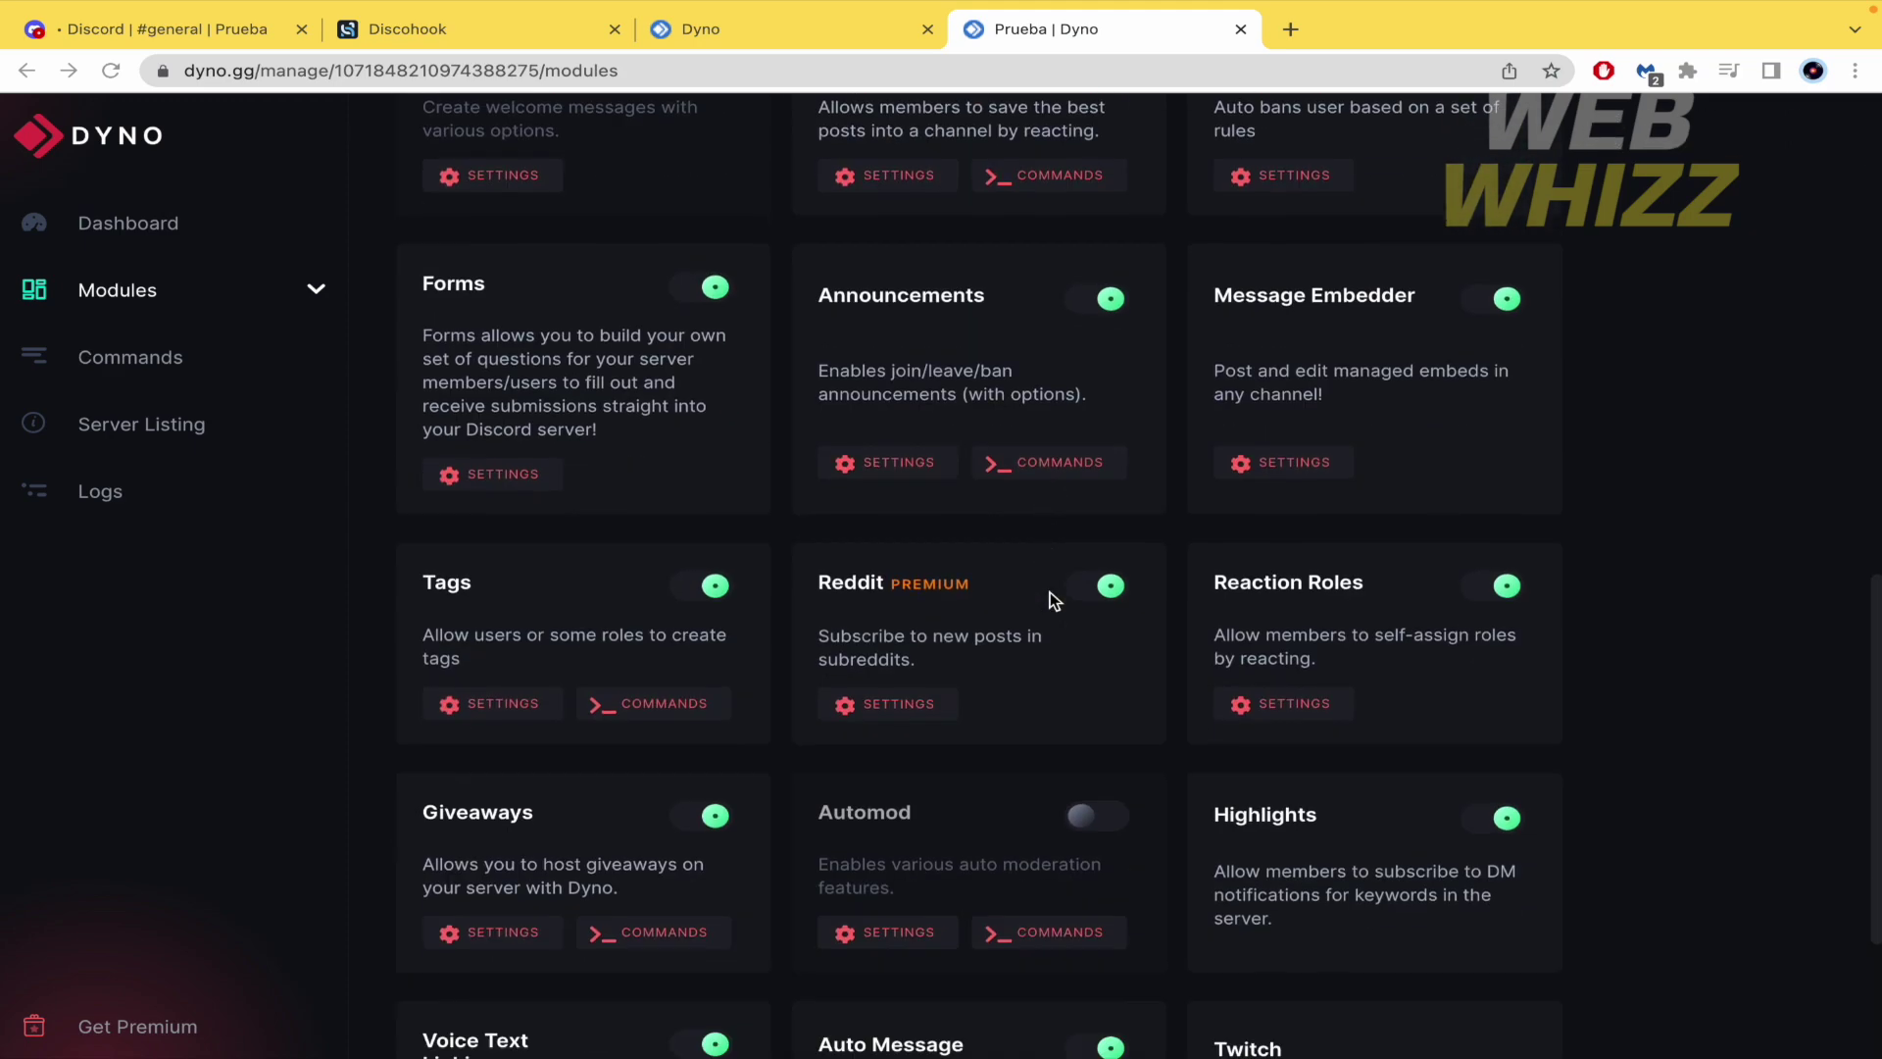
{"action": "scroll", "coordinate": [1052, 598], "scroll_direction": "down", "scroll_amount": 3}
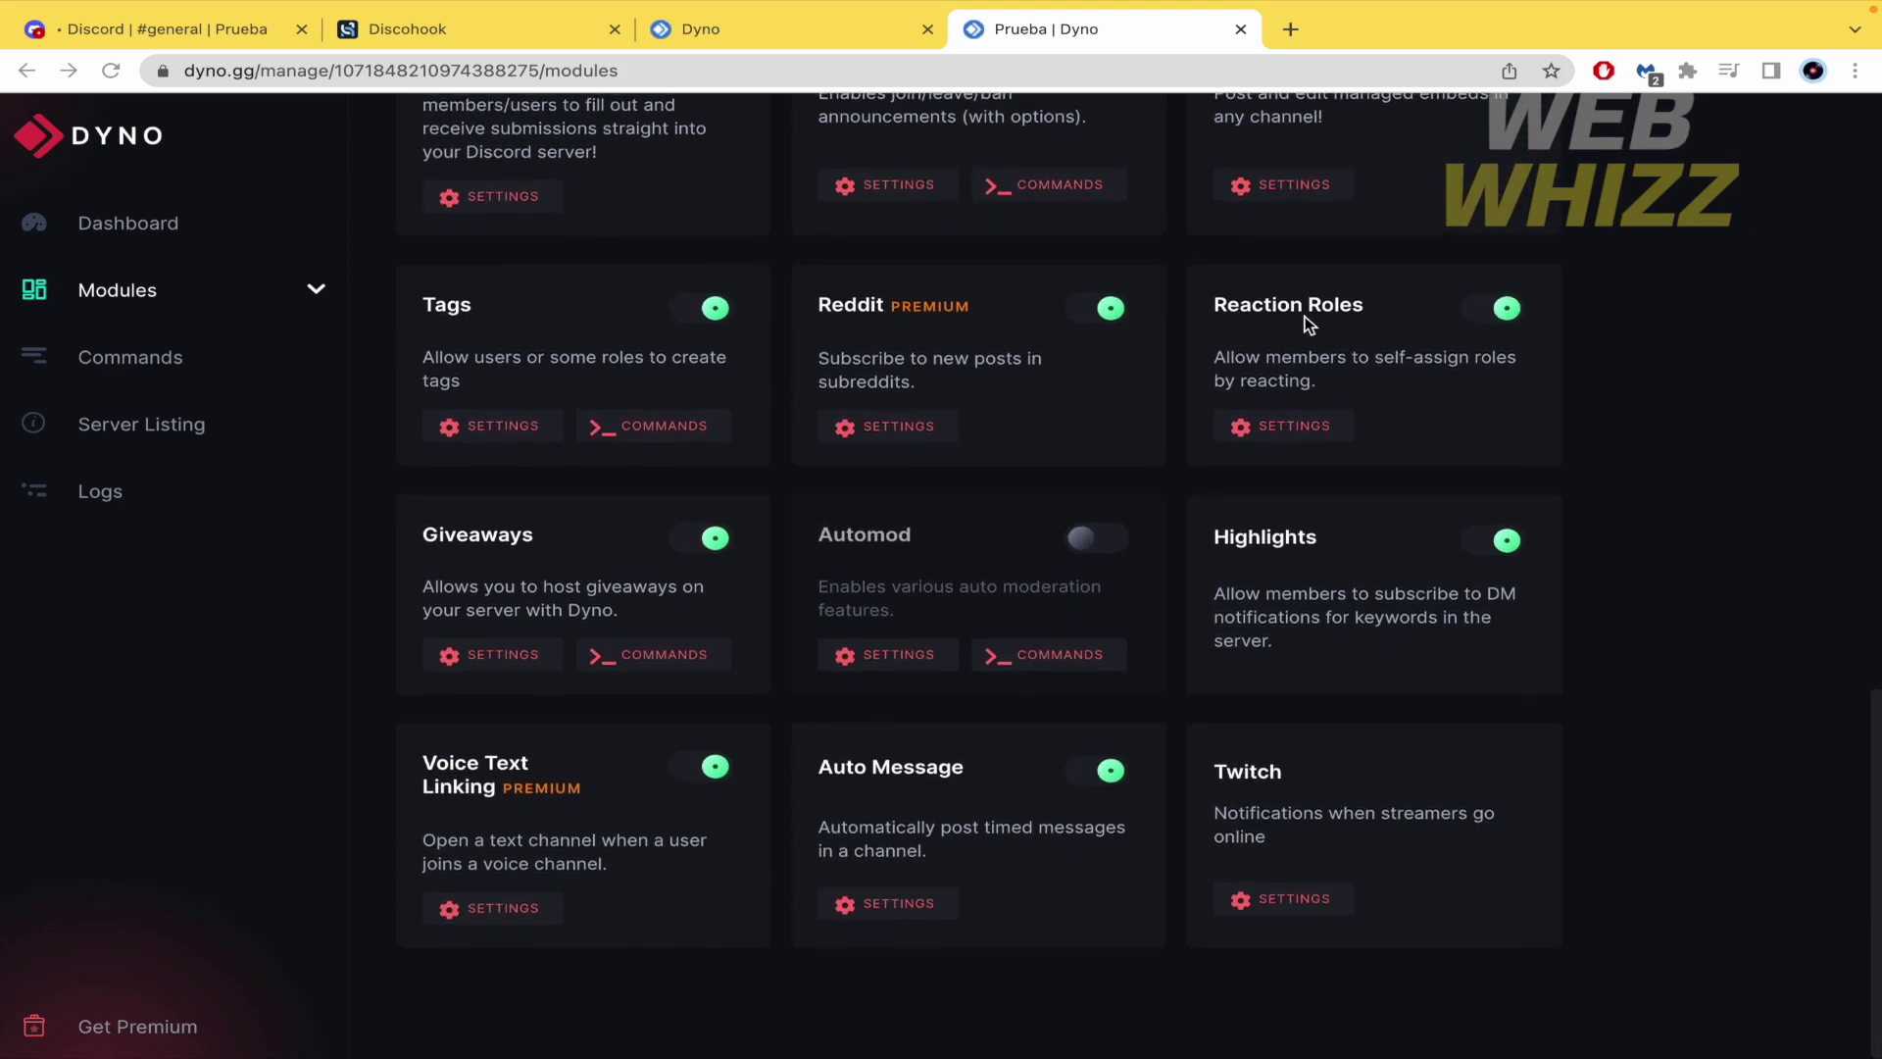
{"action": "left_click", "coordinate": [1282, 431]}
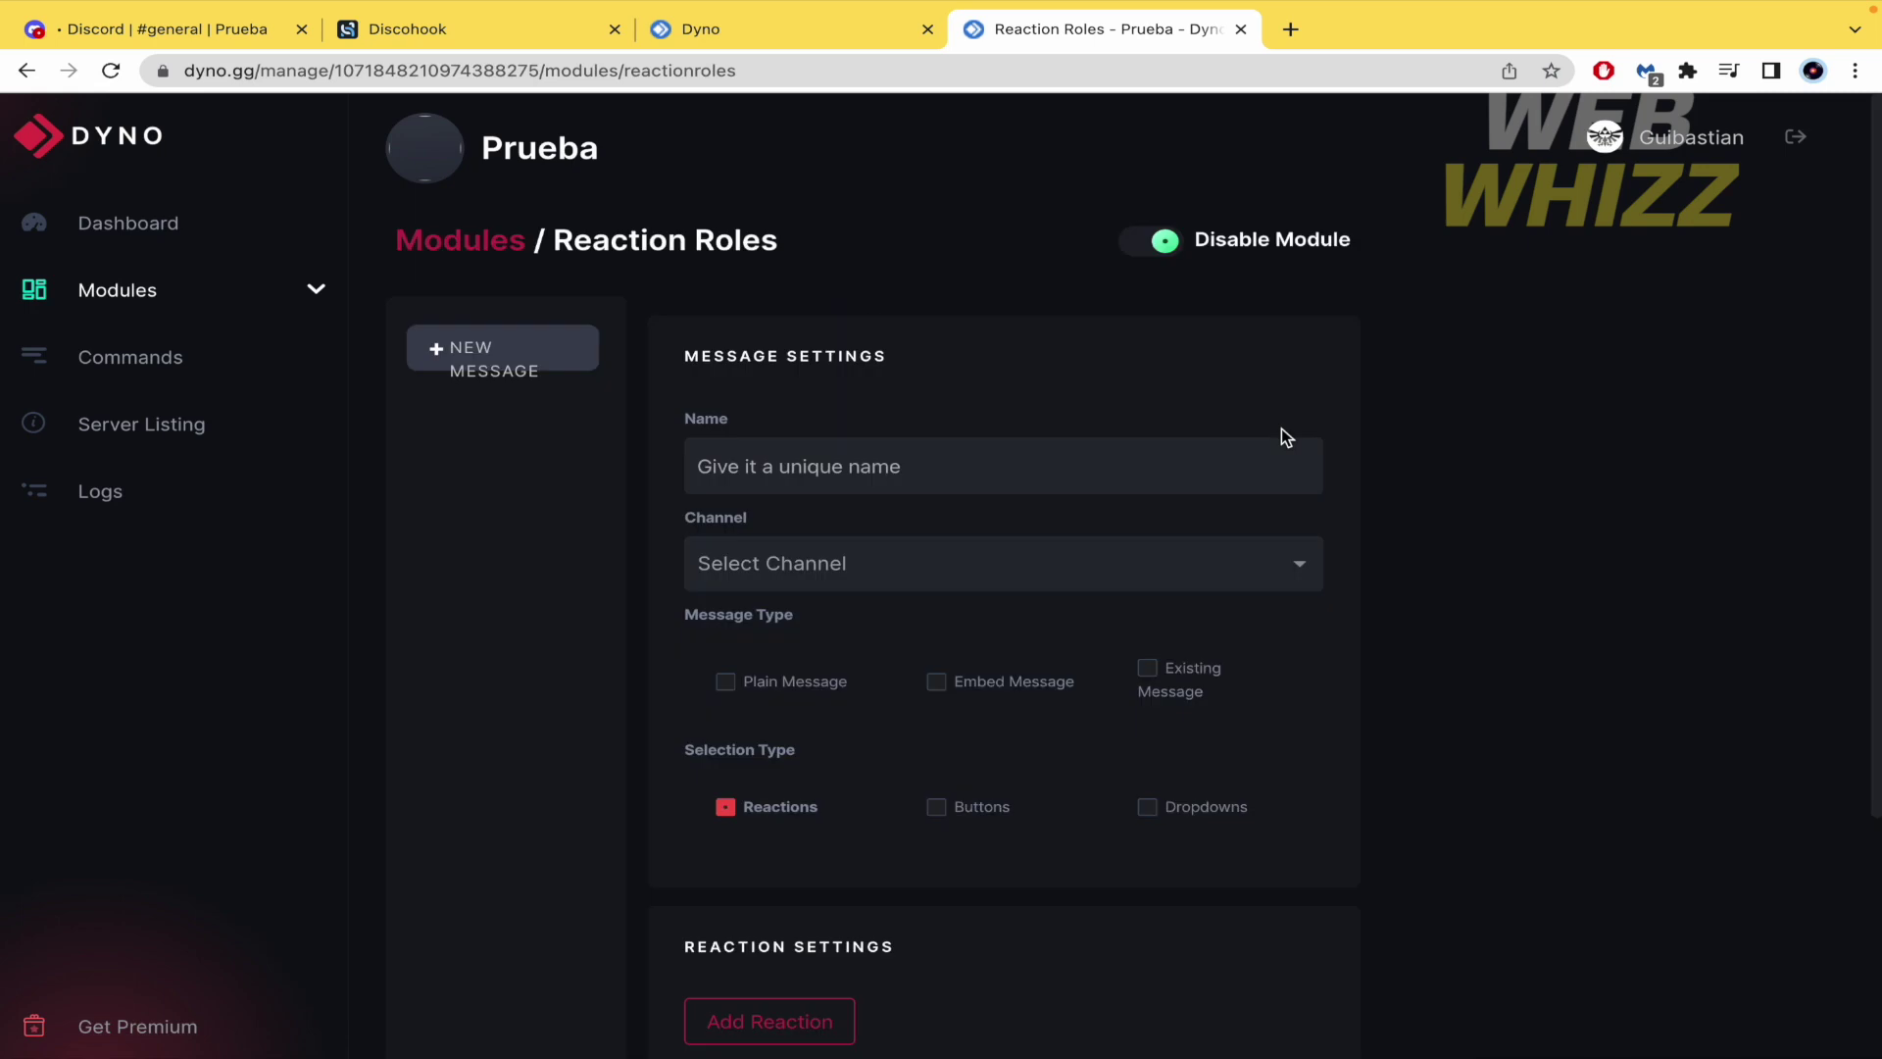
Name the reaction role message Pingroles and set its channel to general.
{"action": "left_click", "coordinate": [1029, 469]}
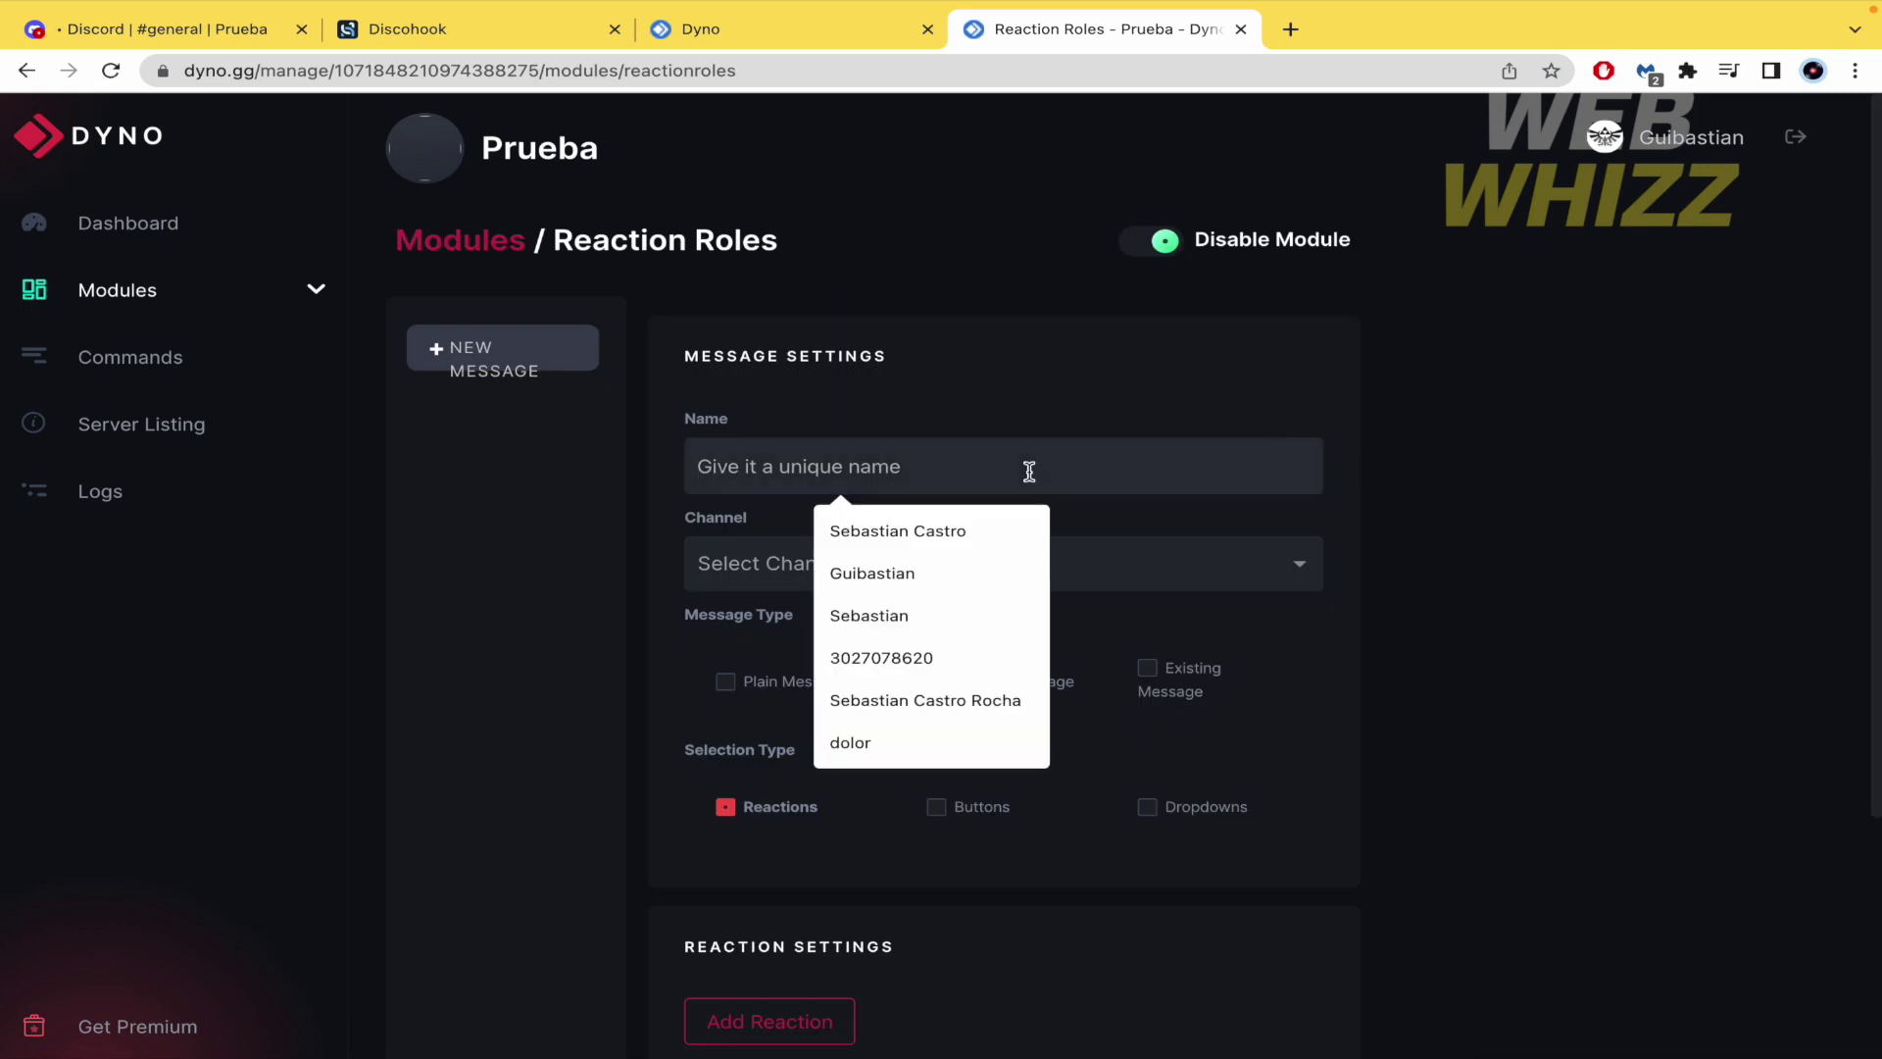
{"action": "type", "text": "Pin"}
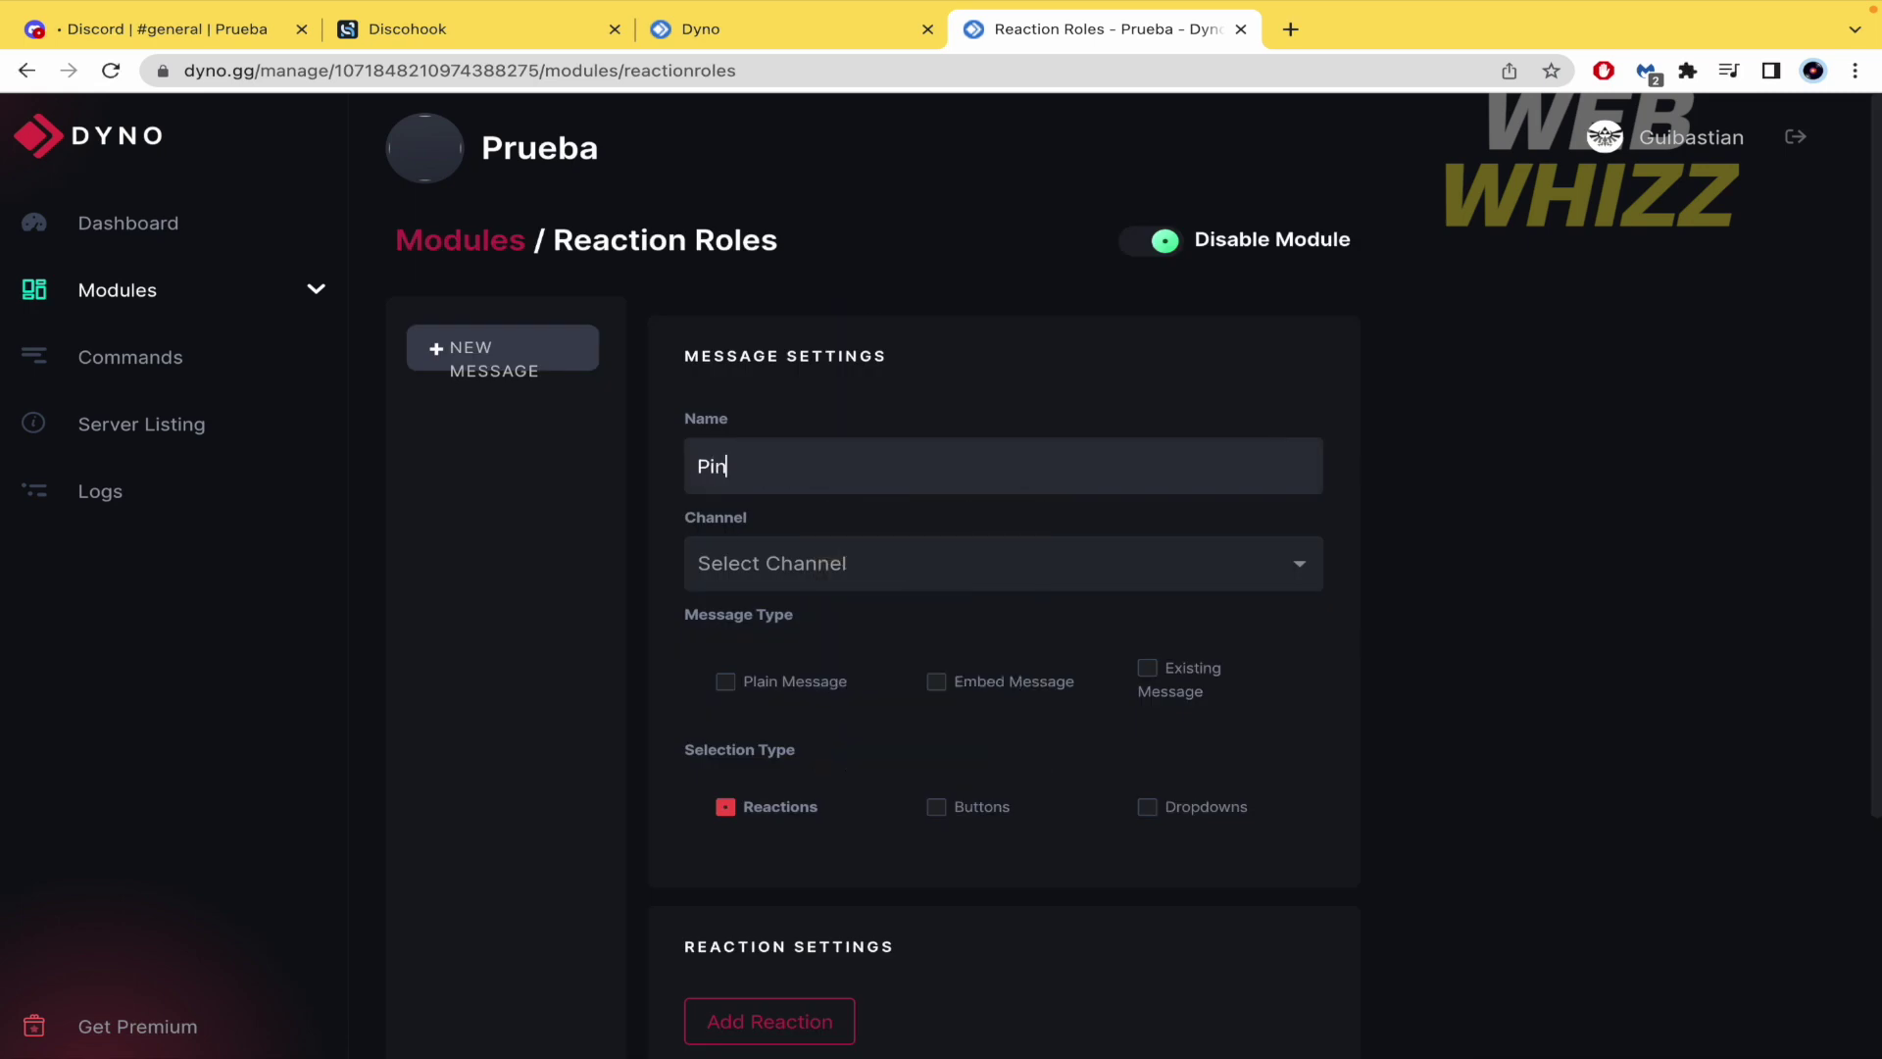
{"action": "type", "text": "groles"}
{"action": "left_click", "coordinate": [1033, 573]}
{"action": "left_click", "coordinate": [1020, 619]}
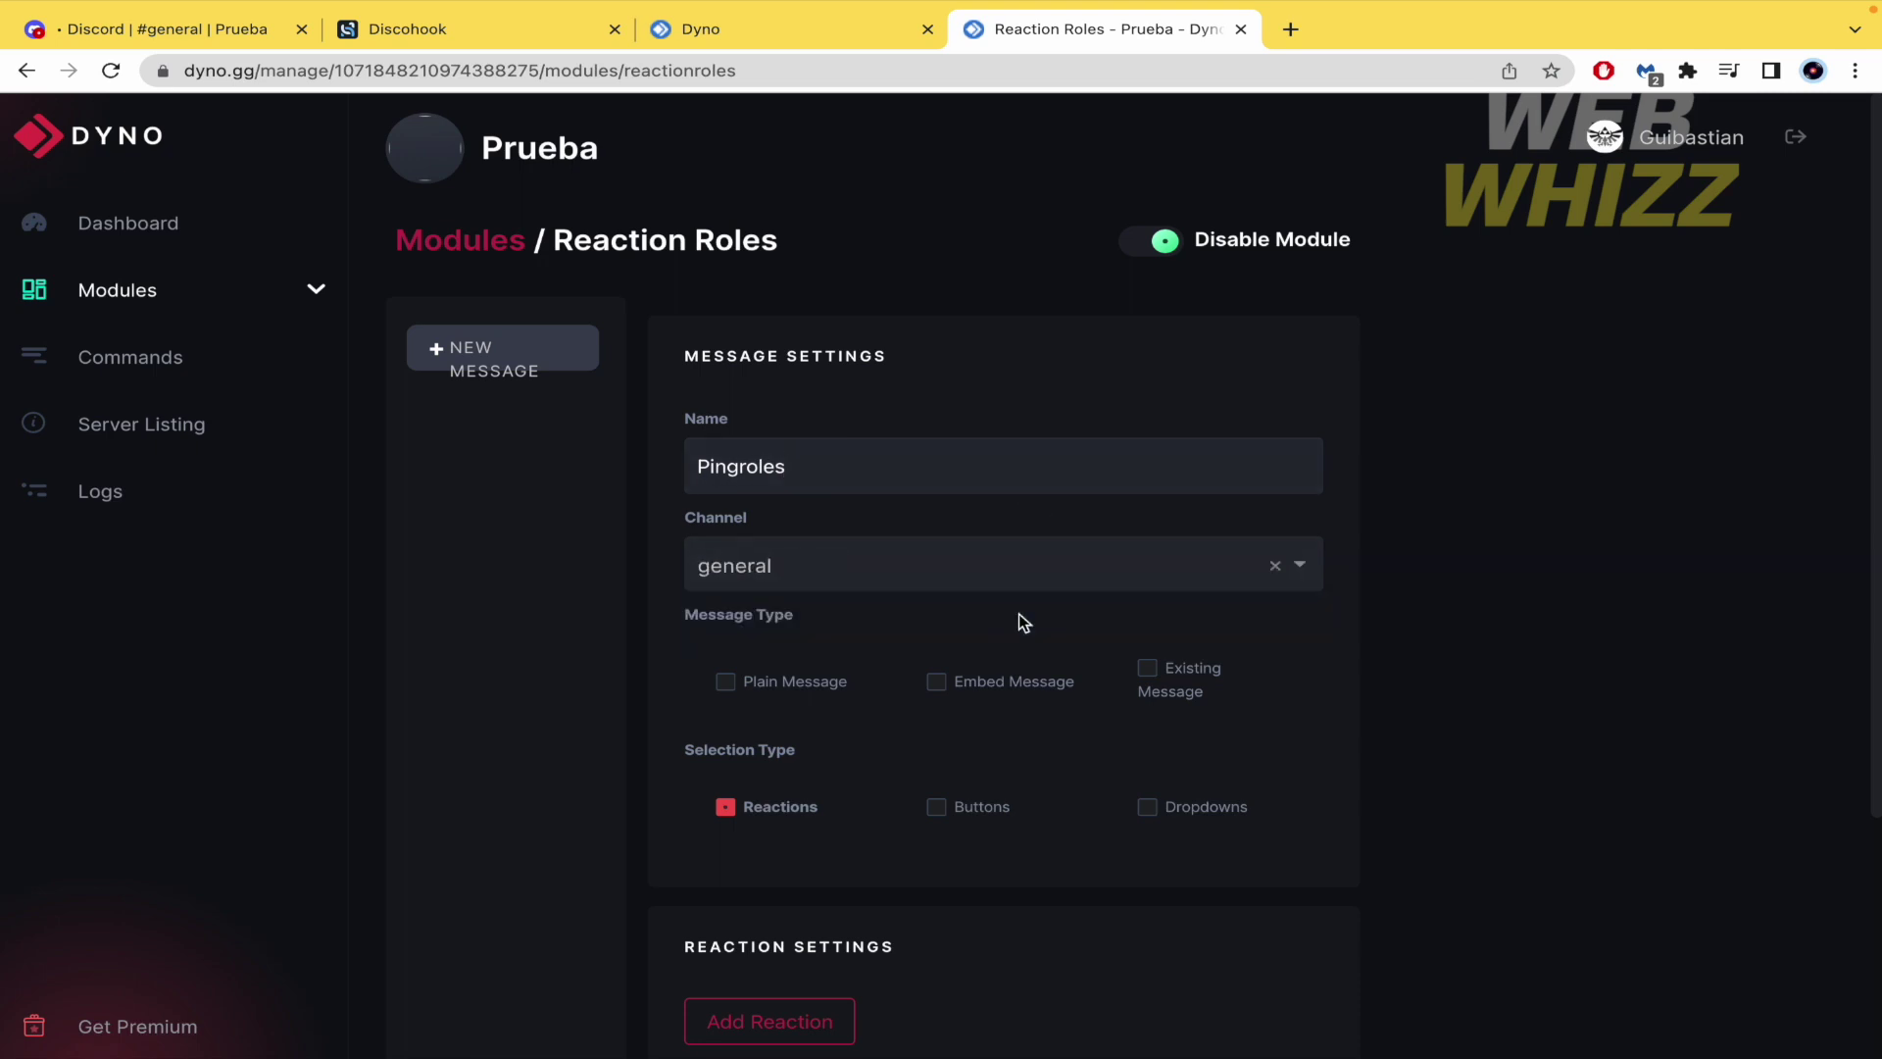
Set the message type of the Pingroles reaction role to Existing Message.
{"action": "scroll", "coordinate": [730, 475], "scroll_direction": "down", "scroll_amount": 2}
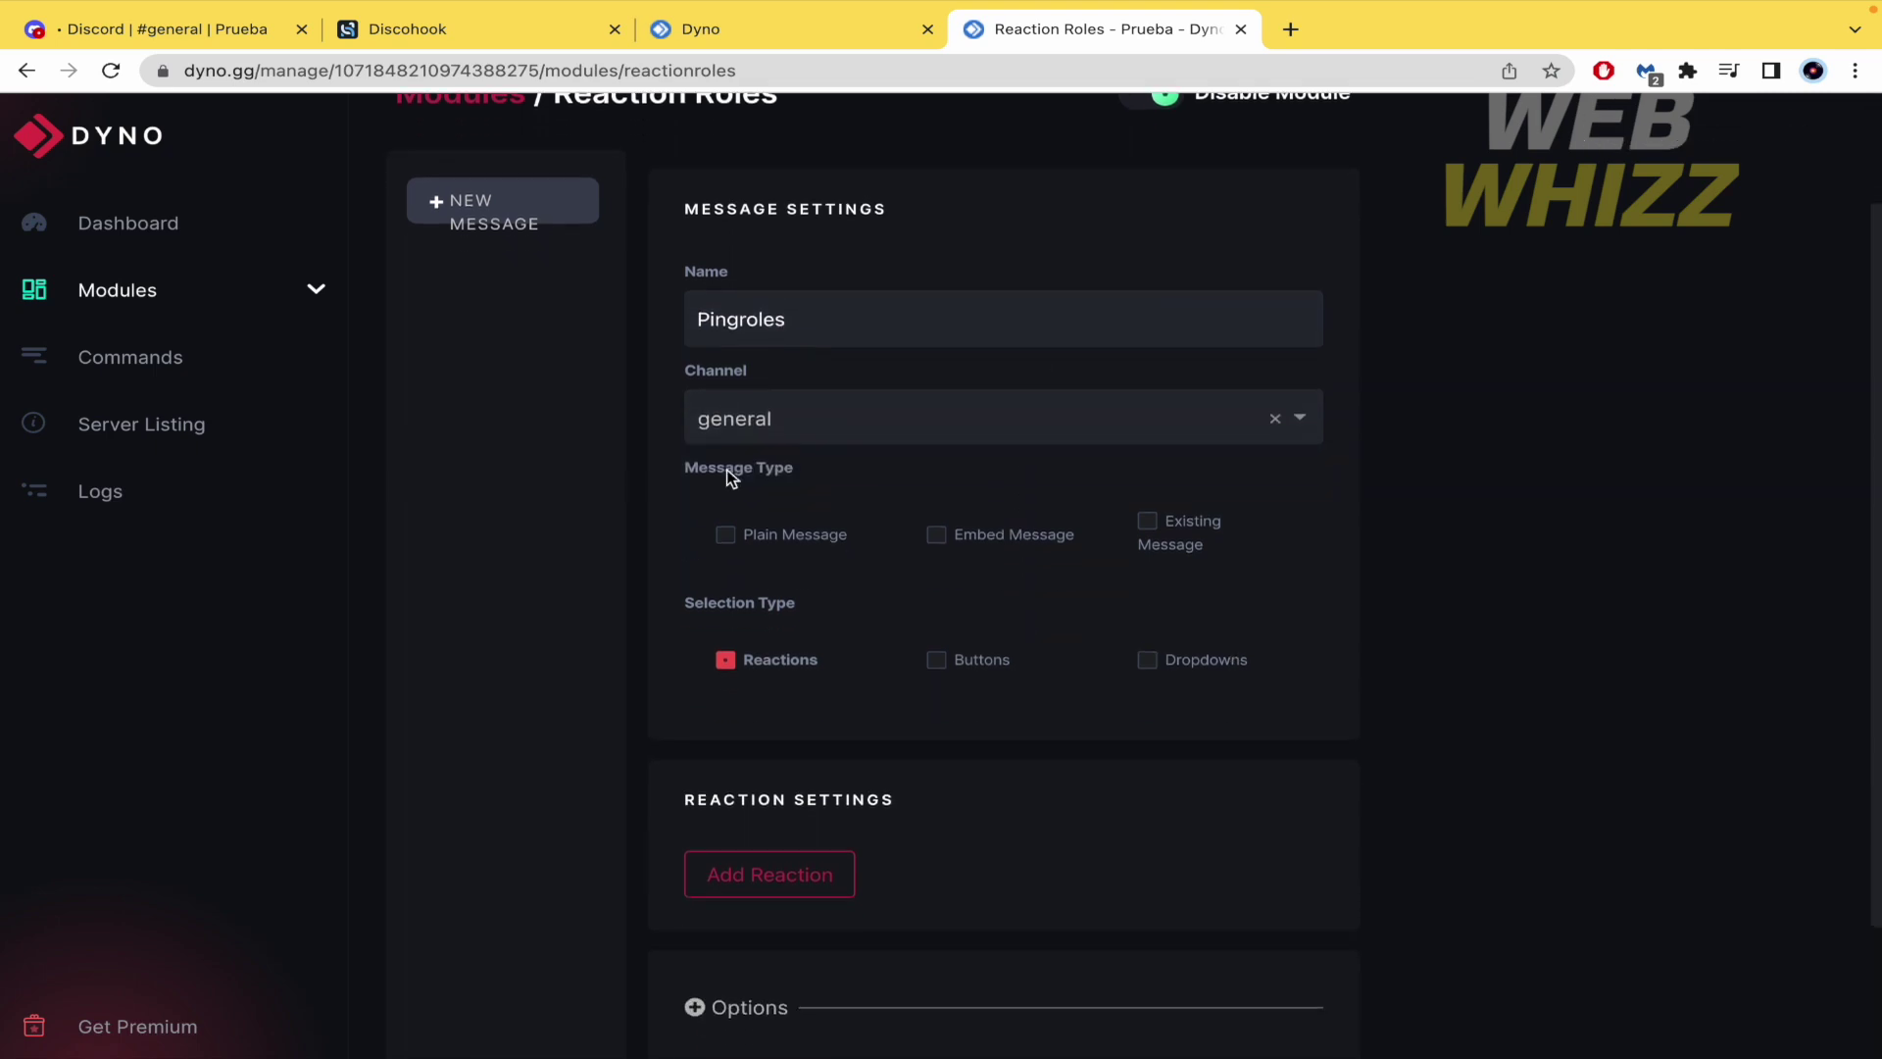
{"action": "left_click", "coordinate": [1143, 530]}
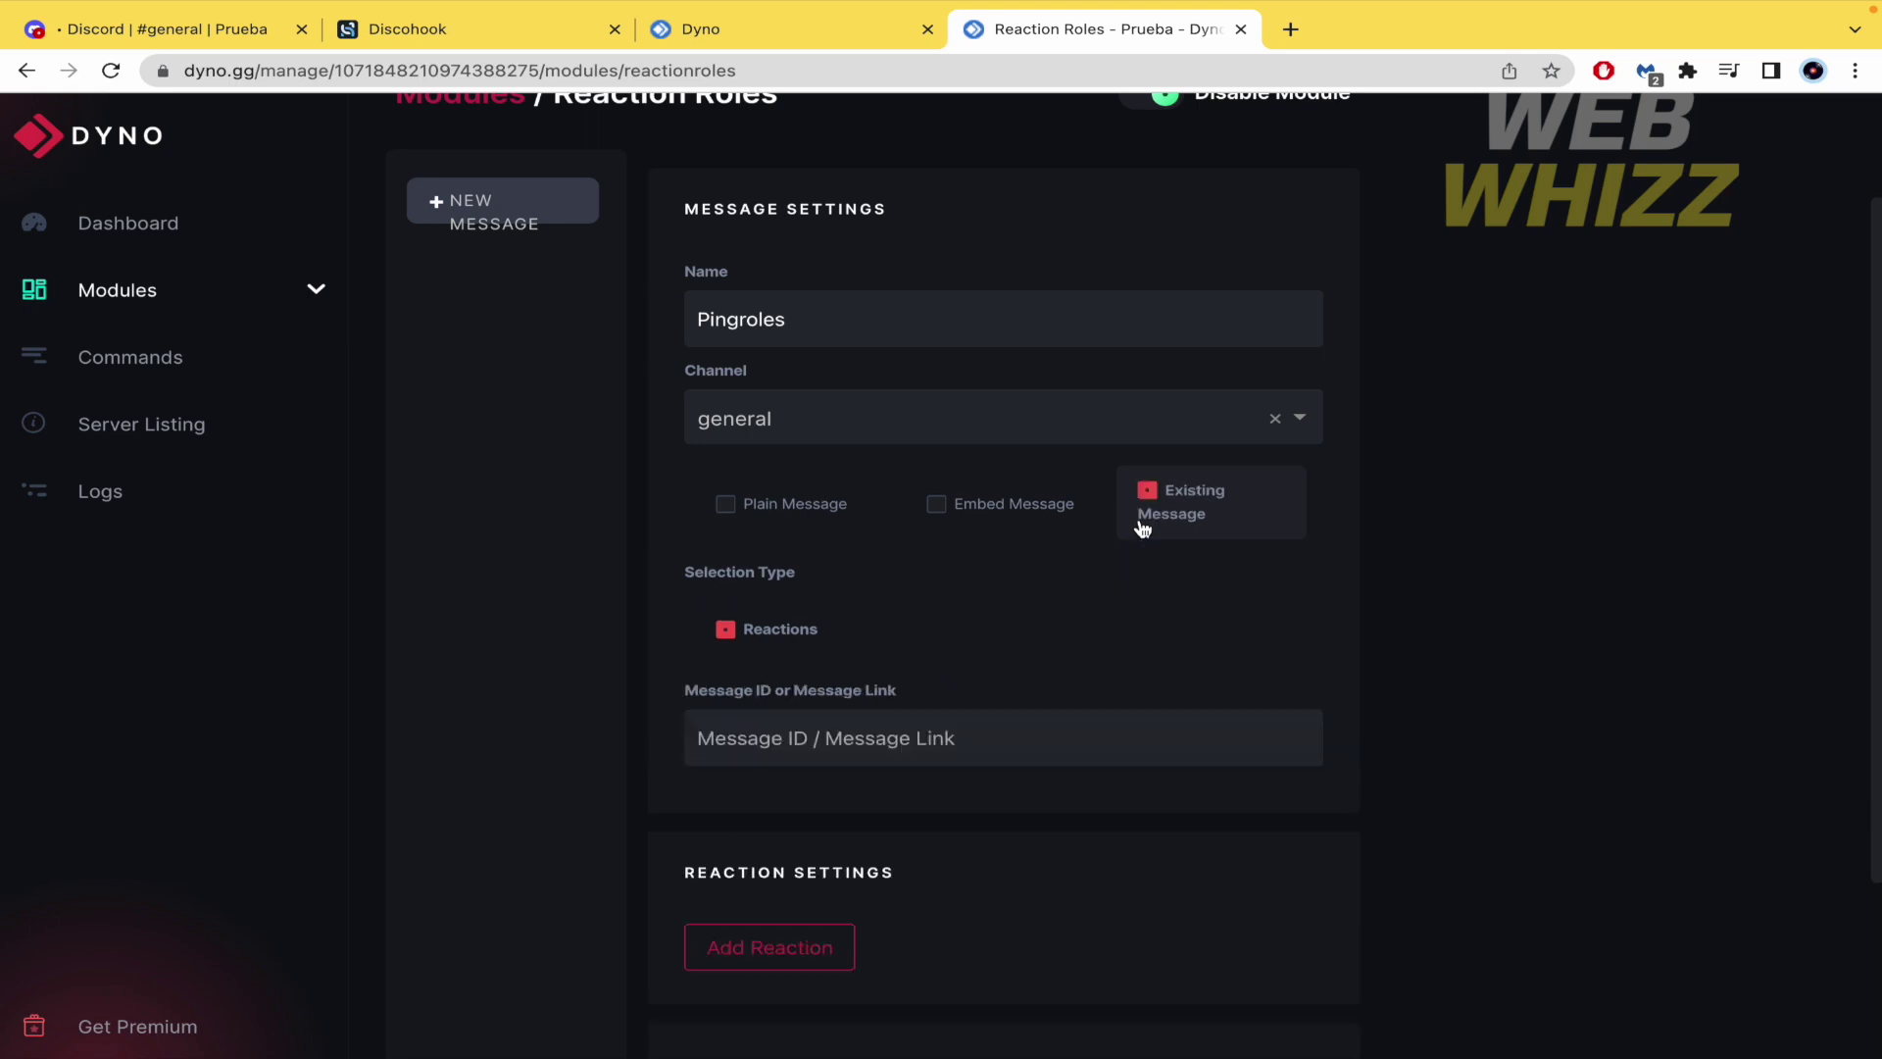
{"action": "left_click", "coordinate": [845, 753]}
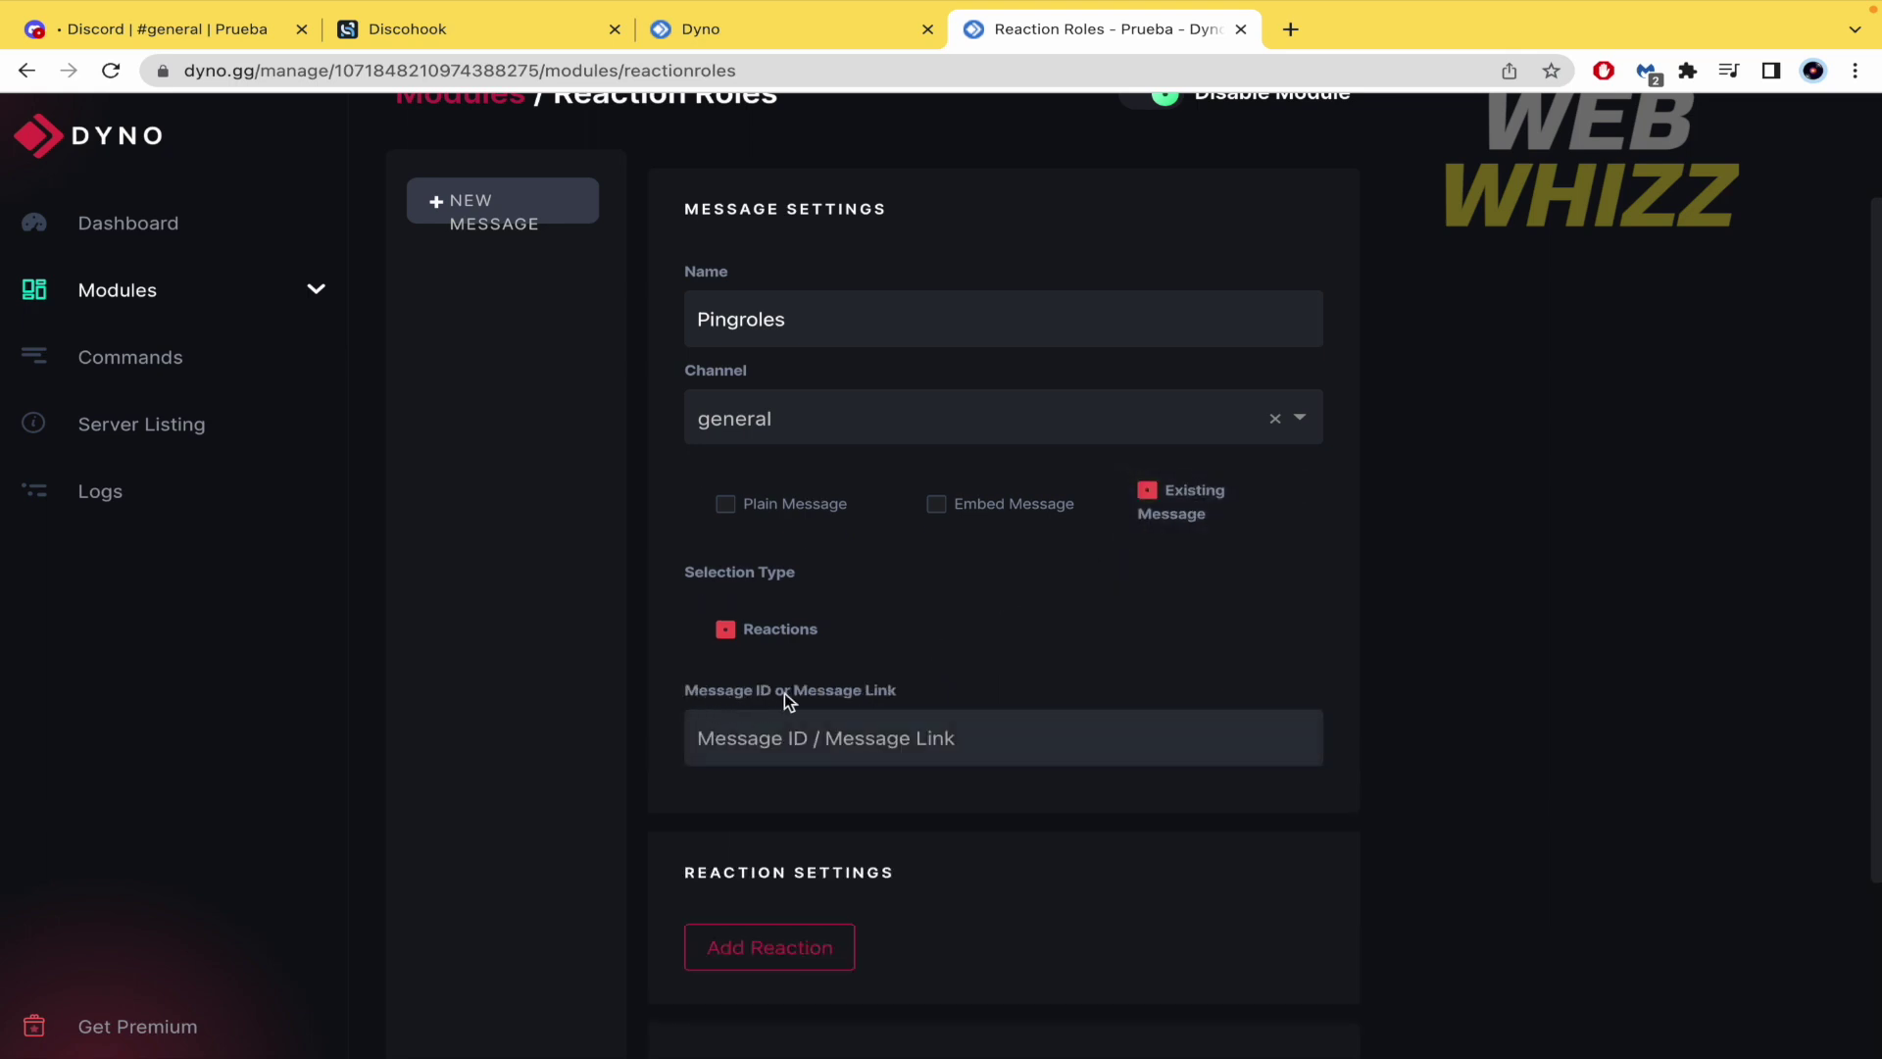
Copy the message link of the PINGROLES embed in Discord's general channel and paste it into Dyno as the existing message.
{"action": "left_click", "coordinate": [253, 23]}
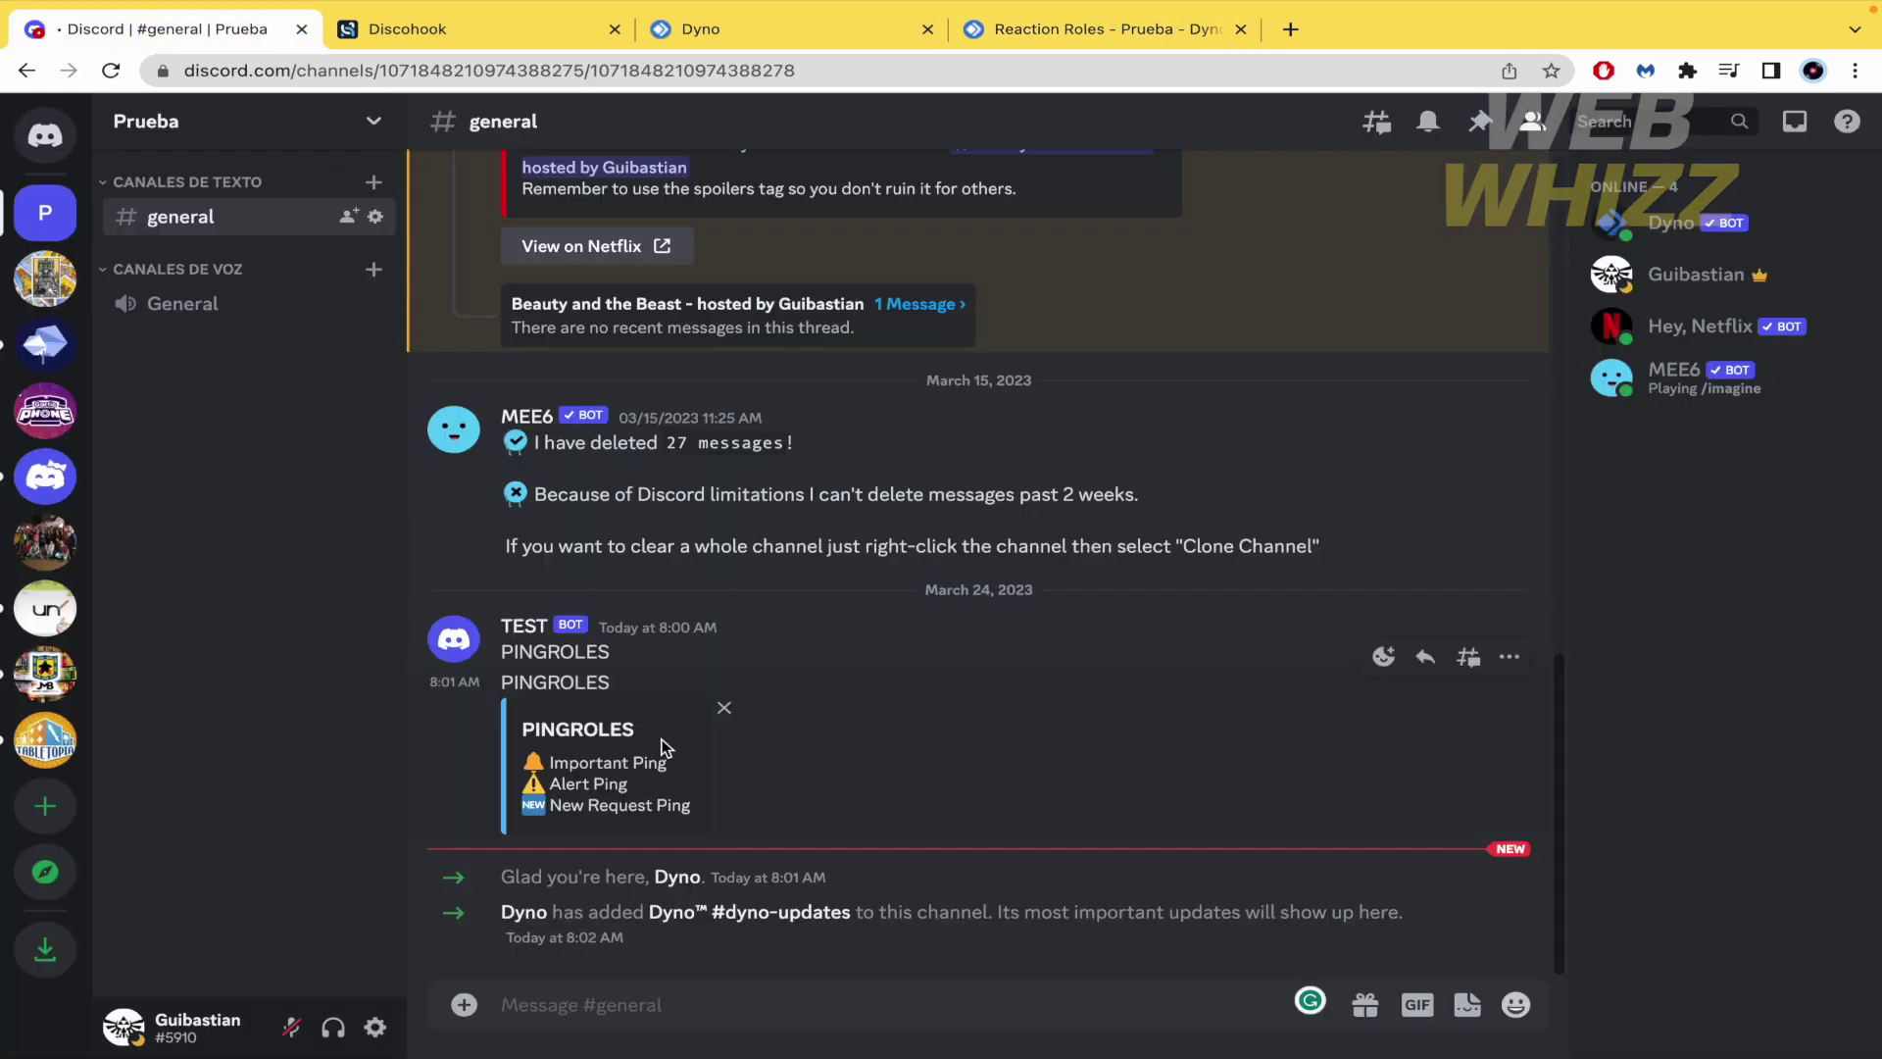
{"action": "left_click", "coordinate": [1510, 659]}
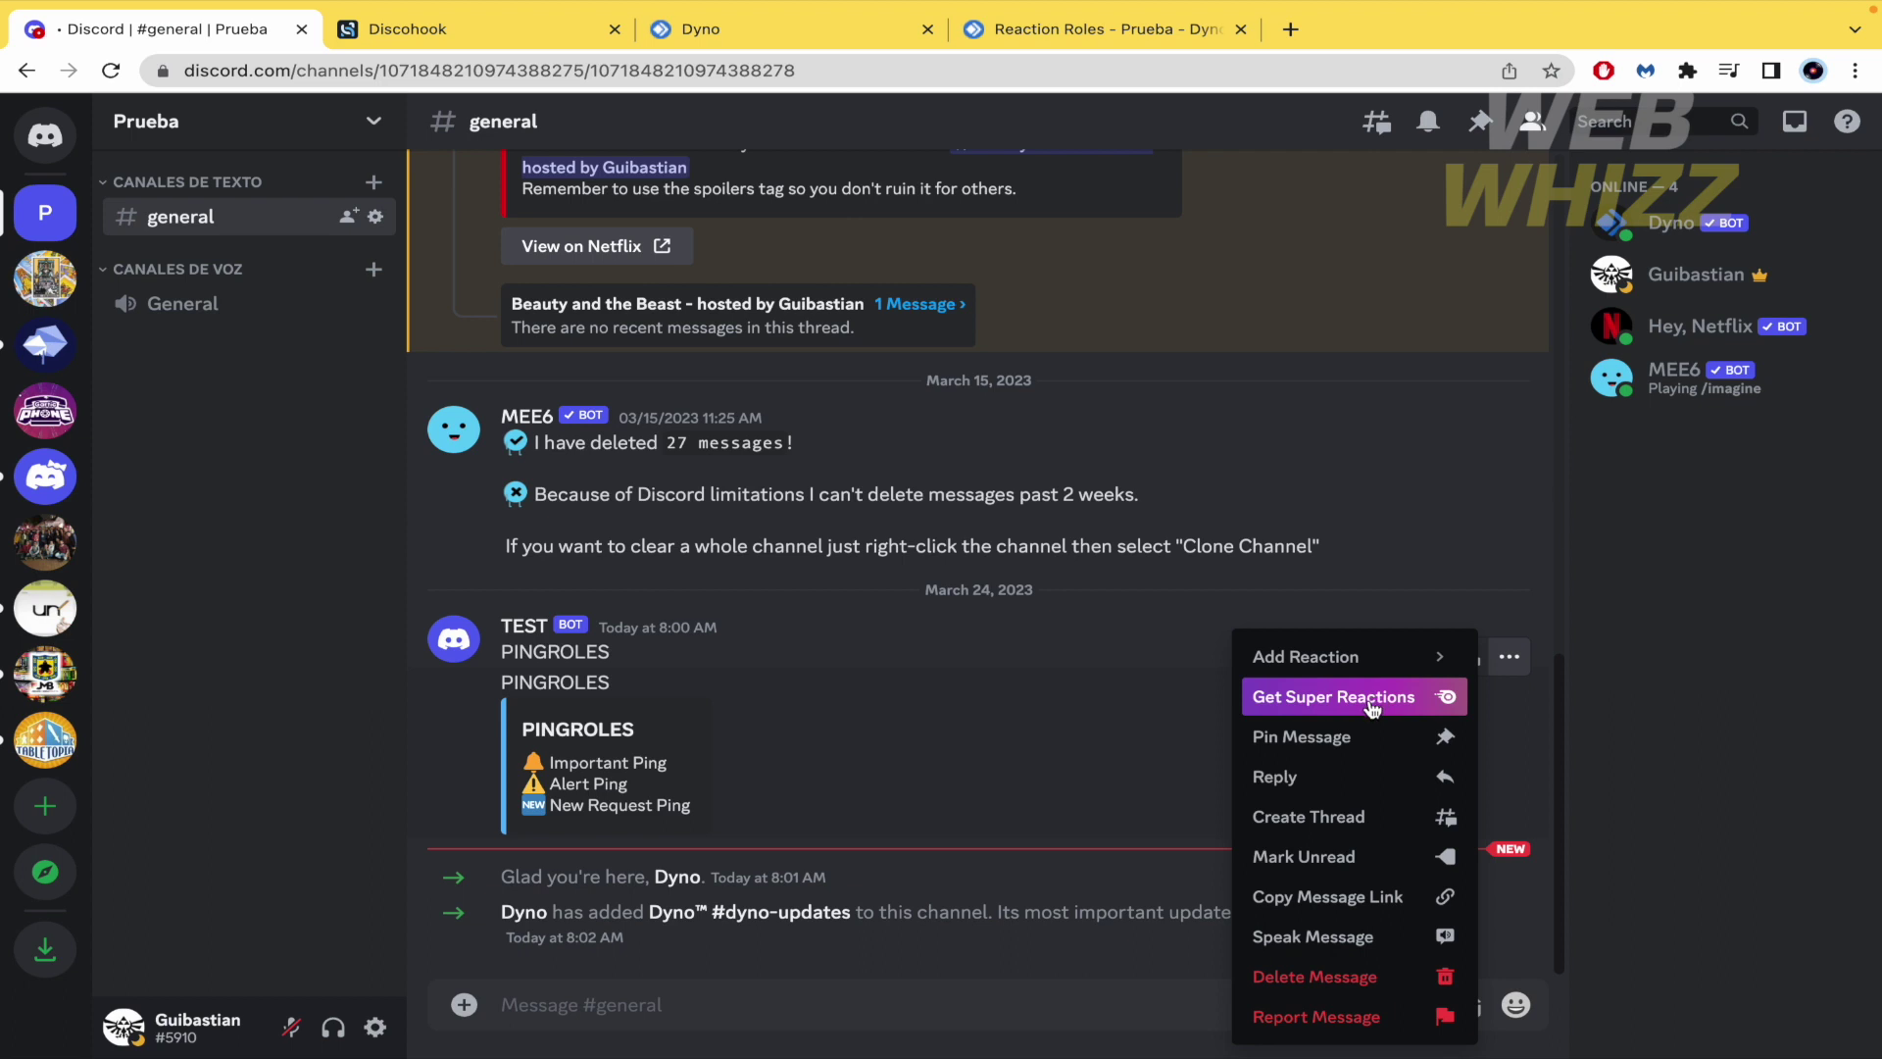
{"action": "left_click", "coordinate": [1358, 897]}
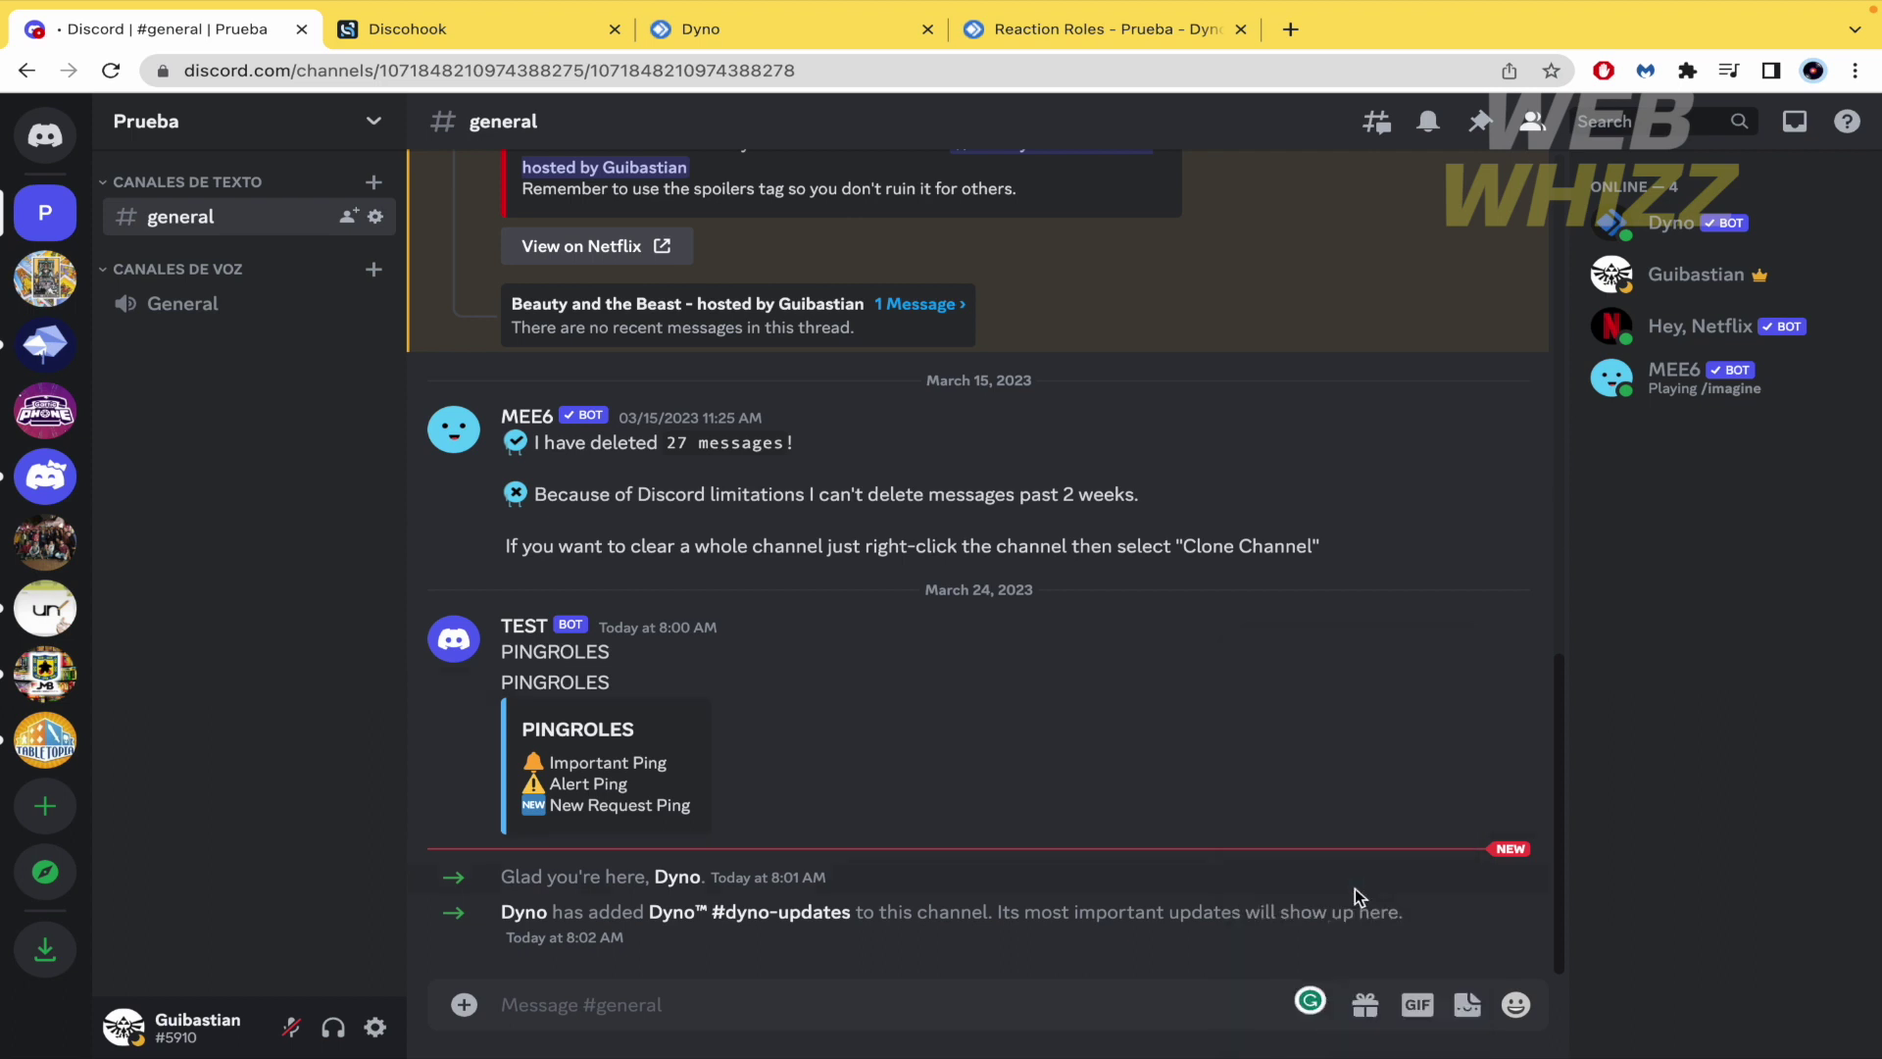
{"action": "left_click", "coordinate": [995, 28]}
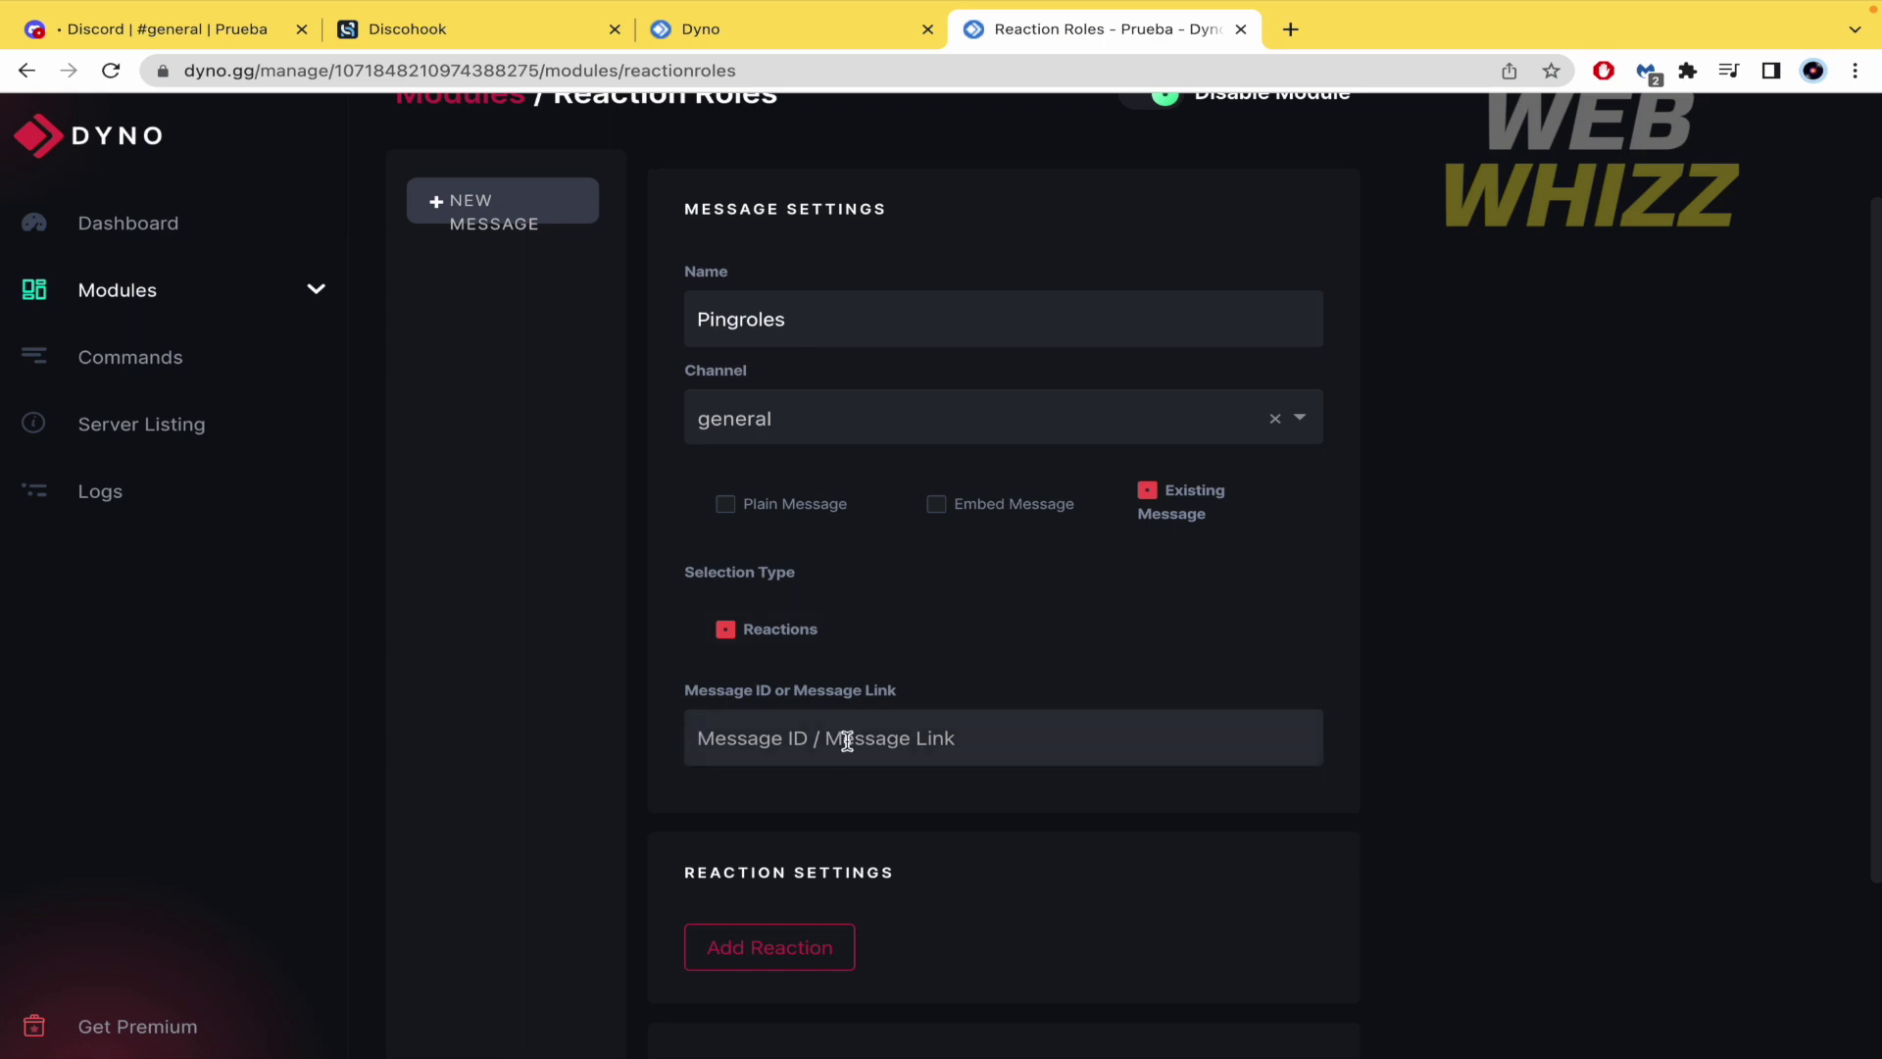
{"action": "key", "text": "ctrl+v"}
Add a reaction with the bell emoji and assign it the Important Ping role.
{"action": "scroll", "coordinate": [1320, 780], "scroll_direction": "down", "scroll_amount": 1}
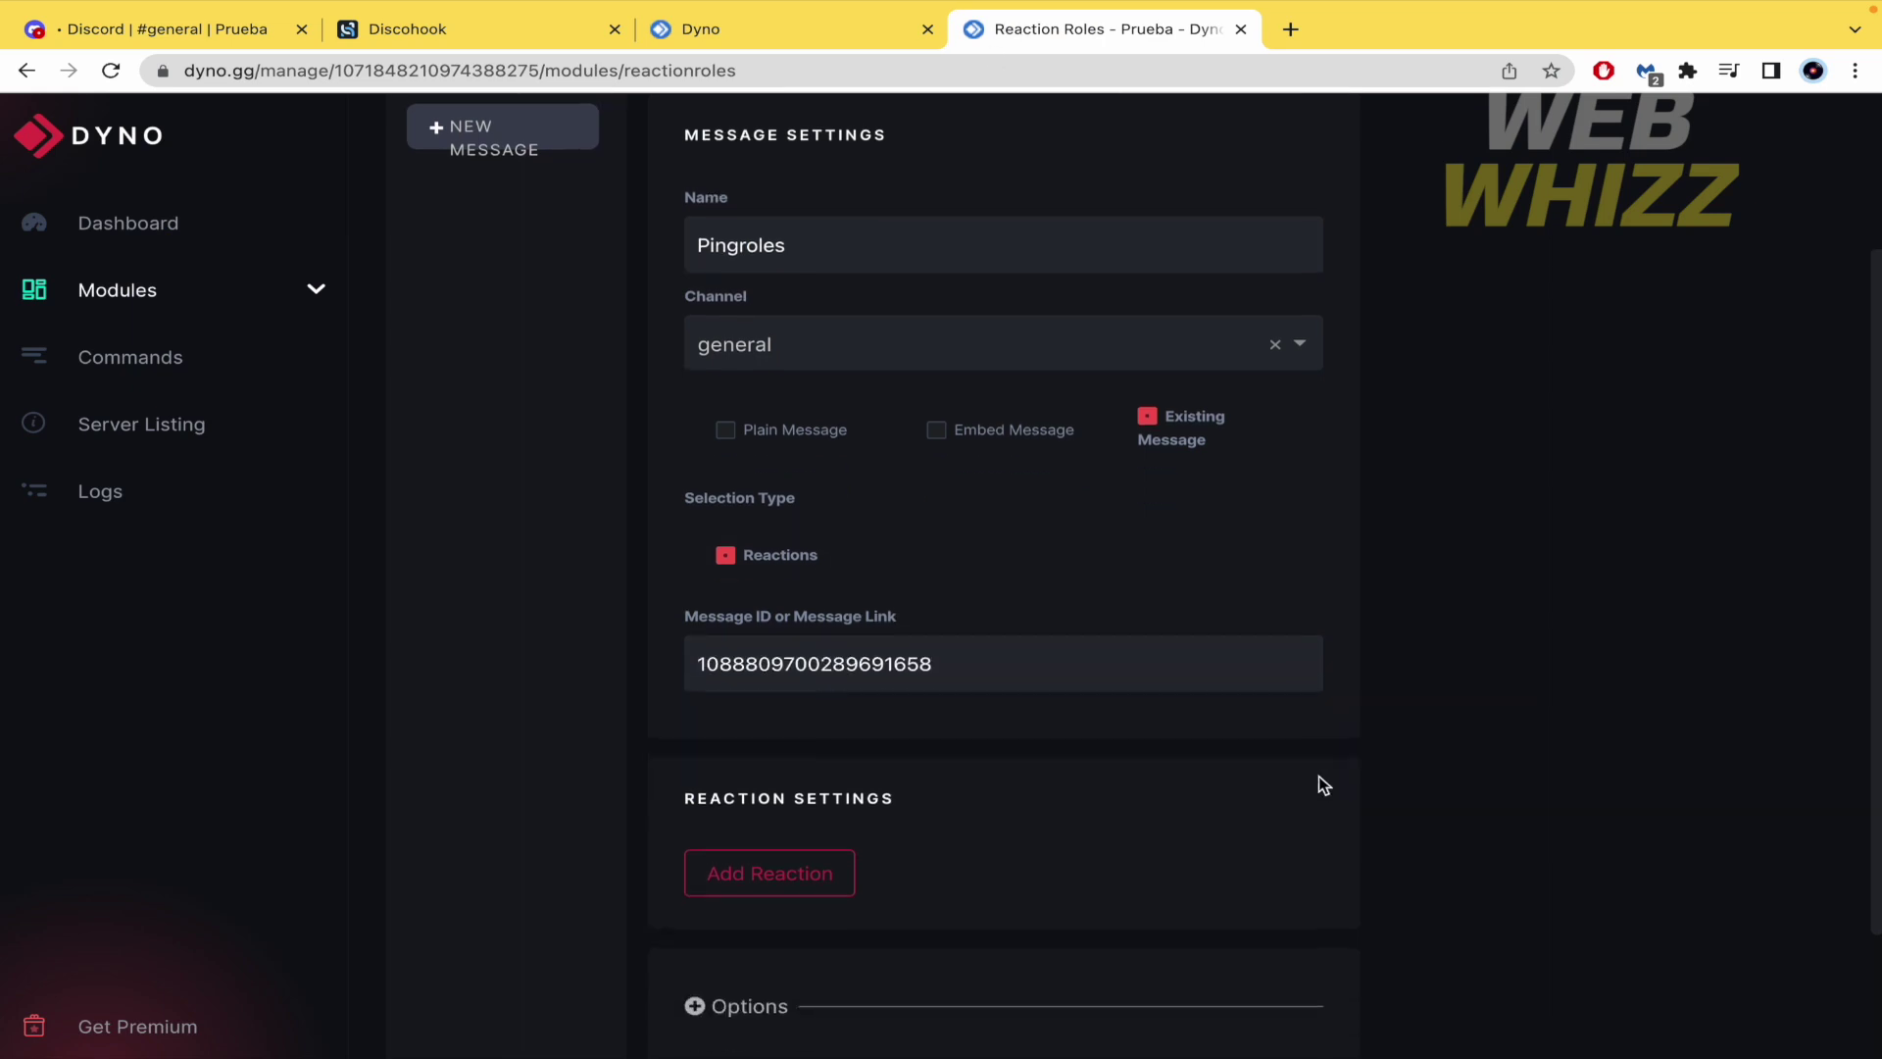
{"action": "scroll", "coordinate": [1319, 775], "scroll_direction": "down", "scroll_amount": 2}
{"action": "scroll", "coordinate": [1320, 774], "scroll_direction": "up", "scroll_amount": 1}
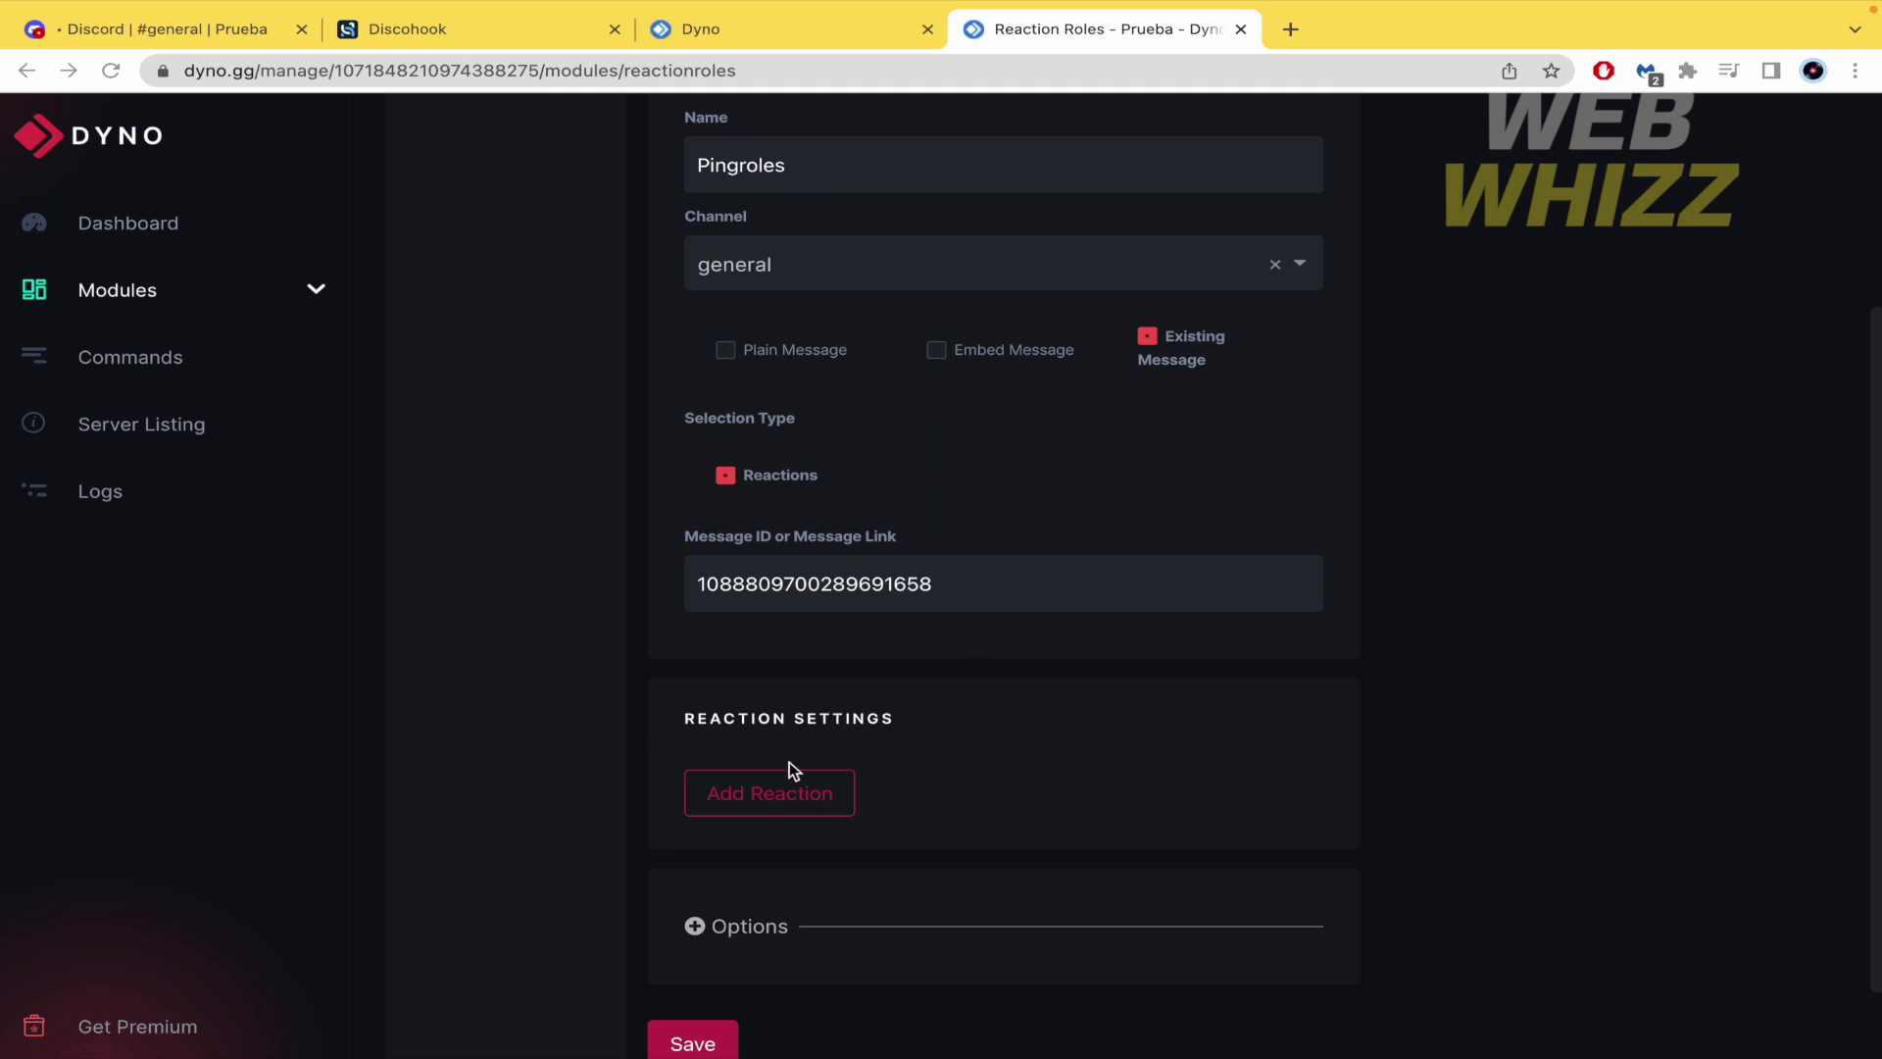
{"action": "left_click", "coordinate": [770, 804]}
{"action": "scroll", "coordinate": [771, 802], "scroll_direction": "down", "scroll_amount": 2}
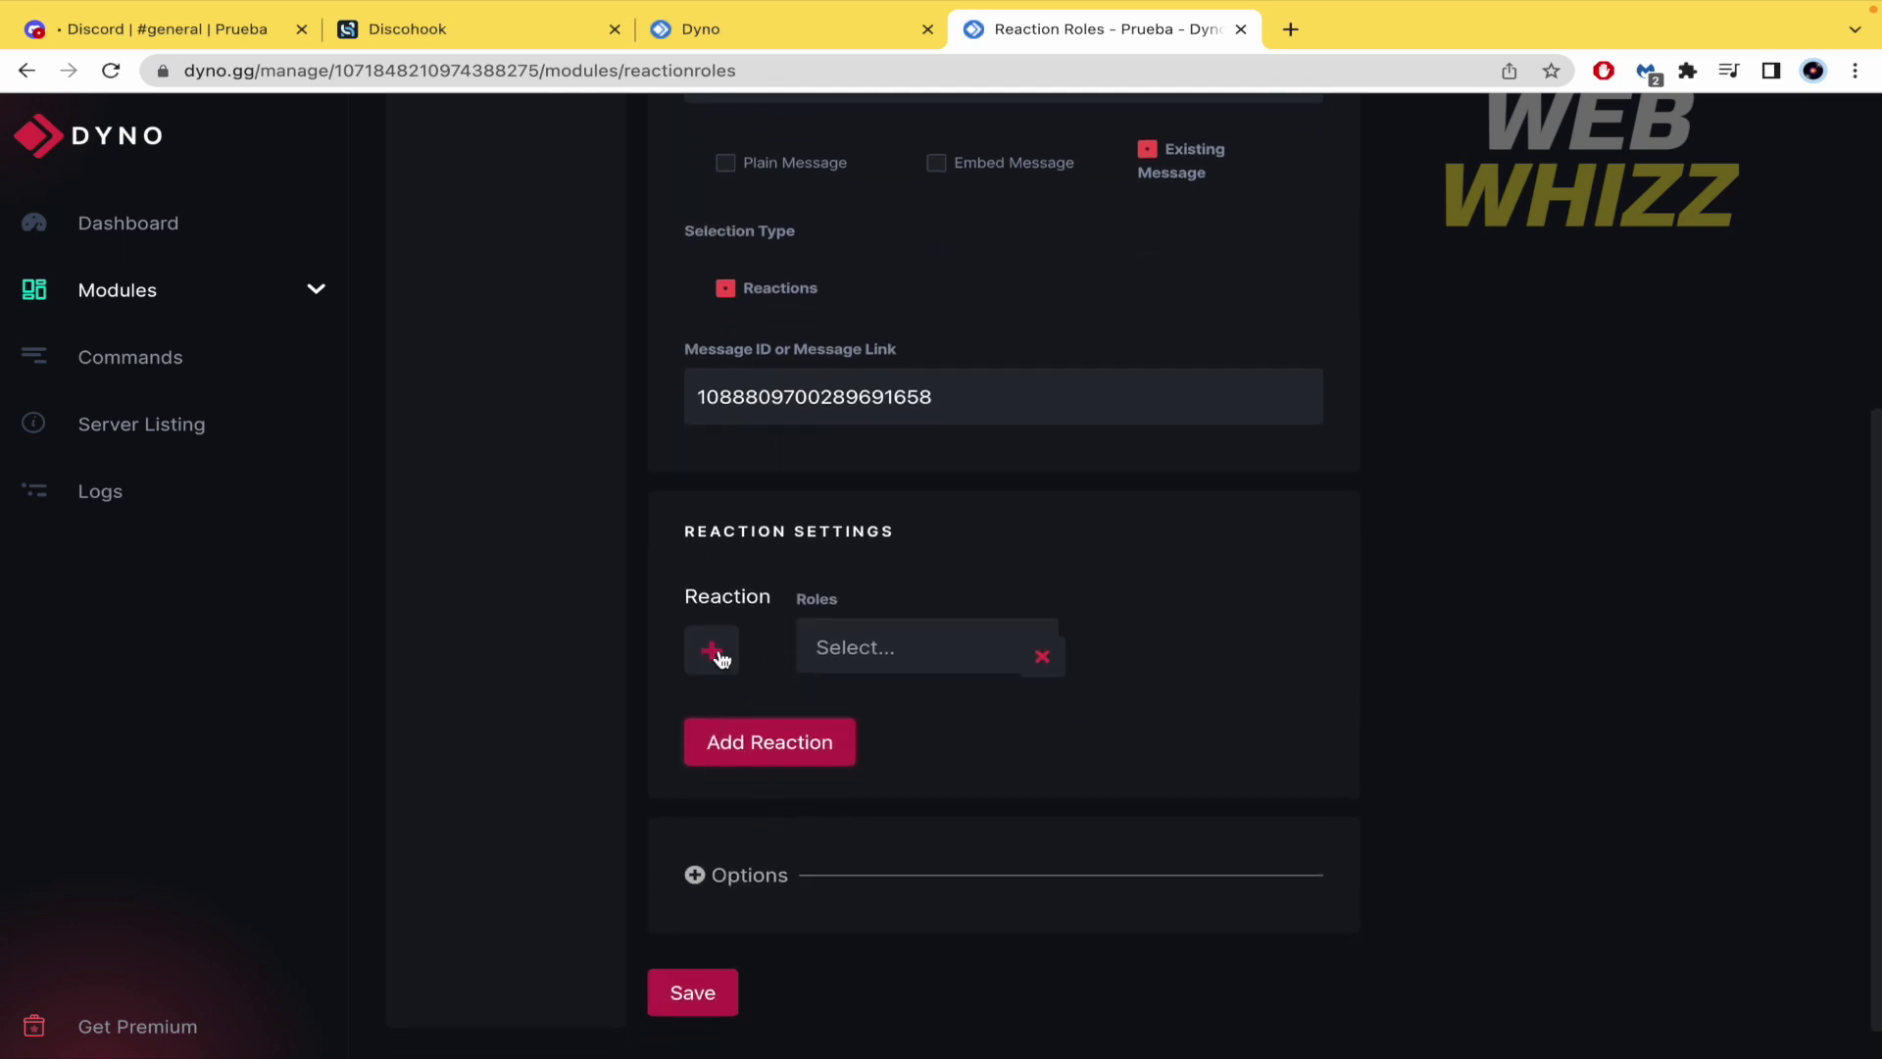
{"action": "left_click", "coordinate": [715, 654]}
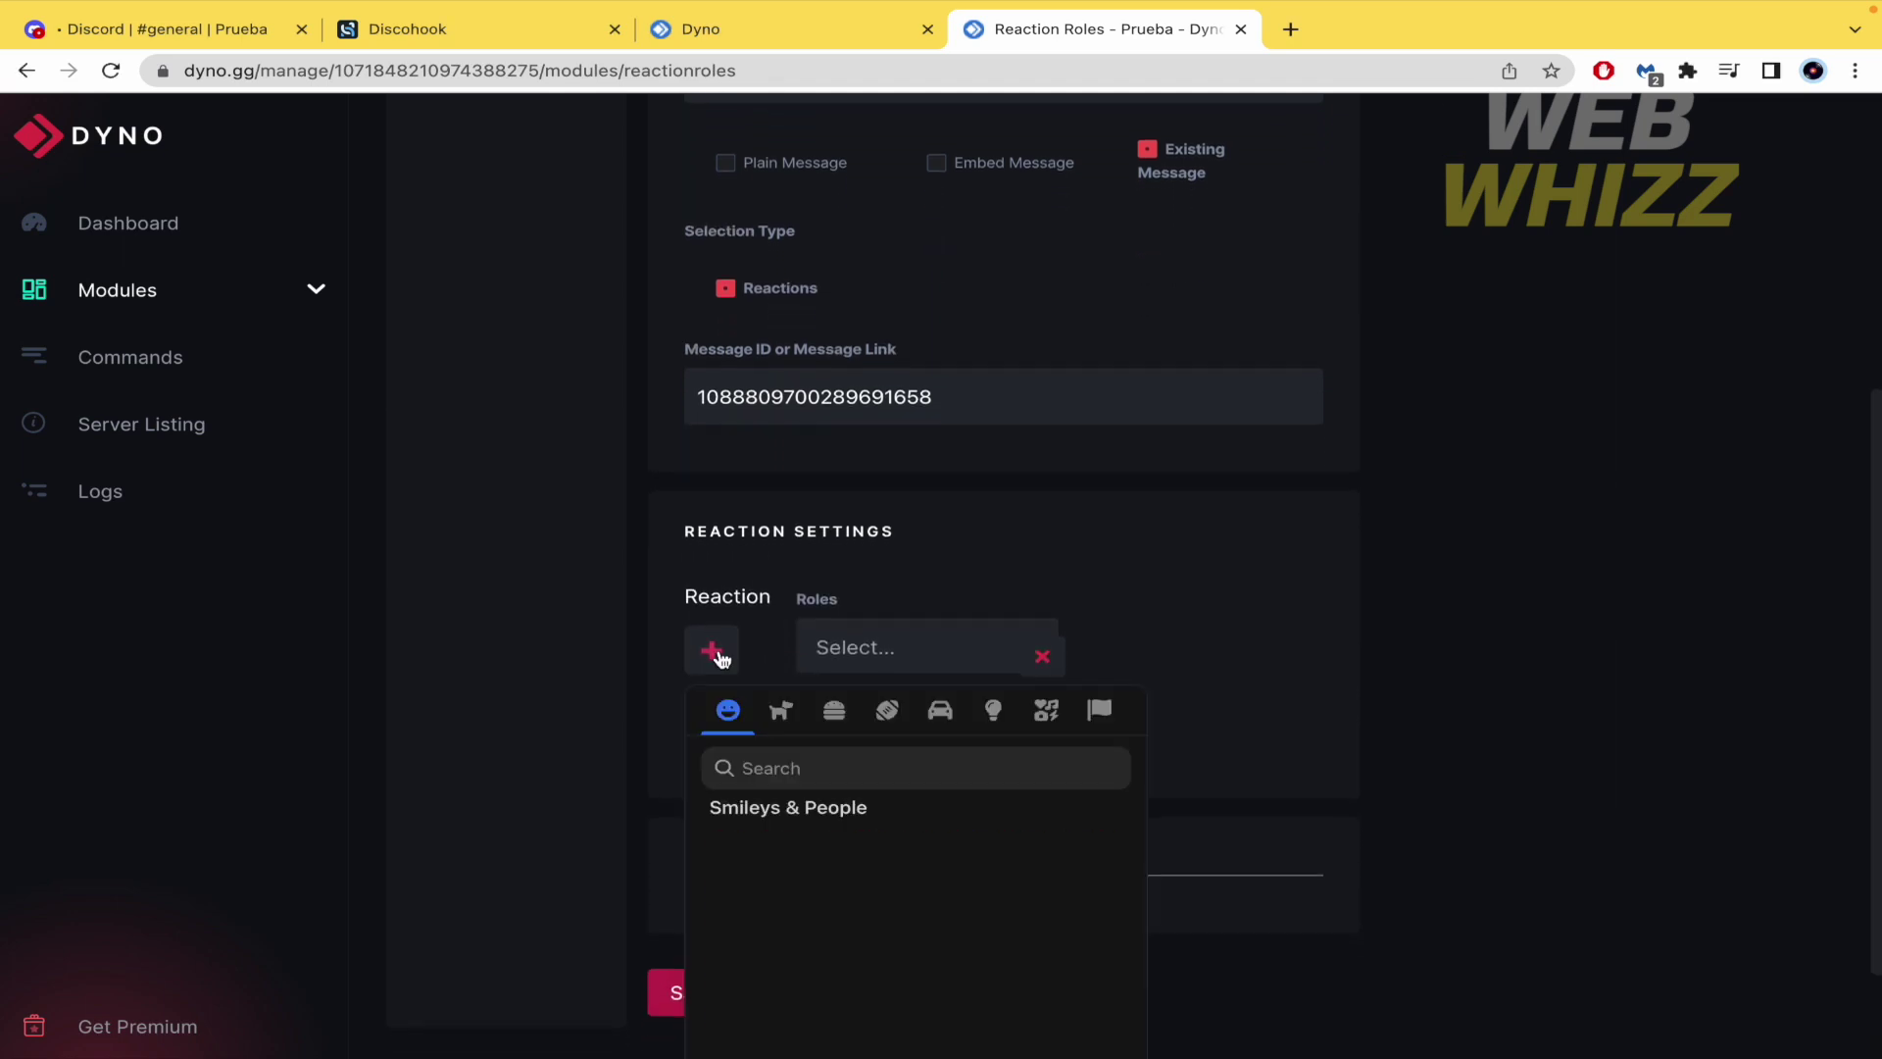
{"action": "left_click", "coordinate": [885, 760]}
{"action": "type", "text": "bell"}
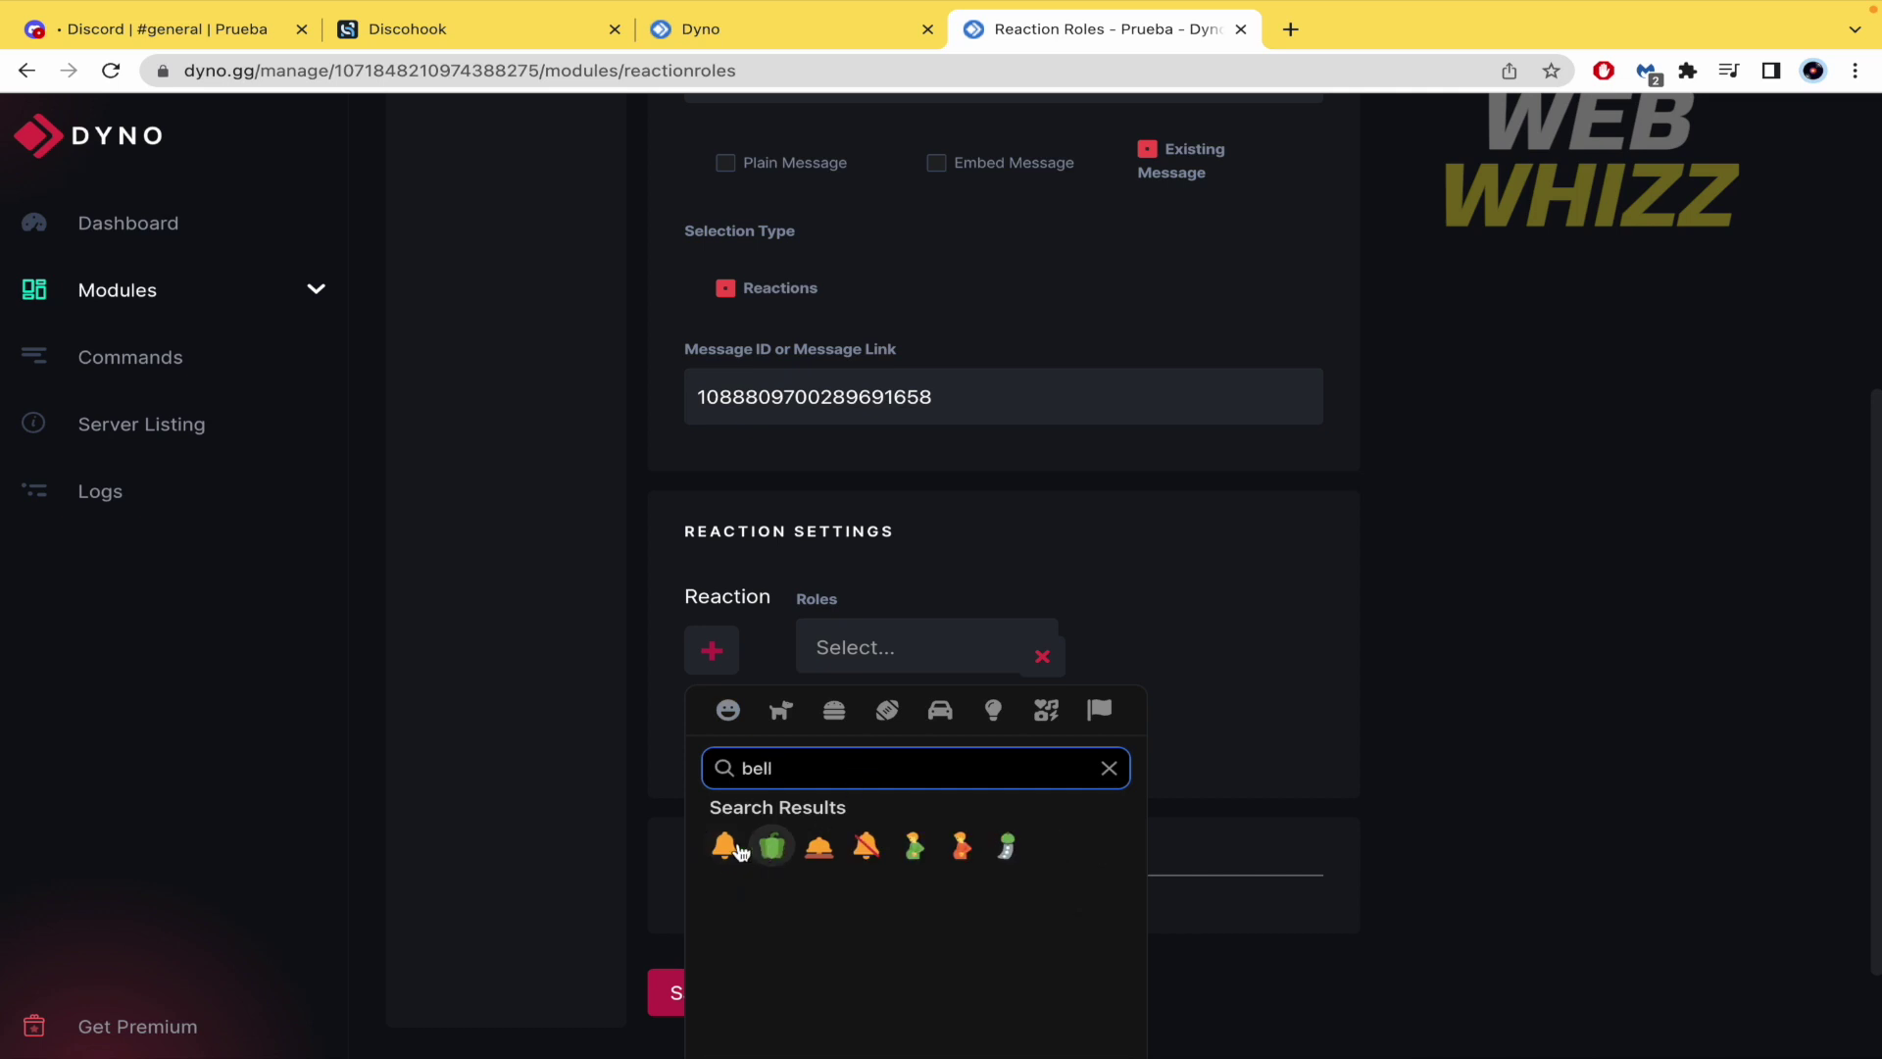
{"action": "left_click", "coordinate": [732, 845]}
{"action": "left_click", "coordinate": [985, 654]}
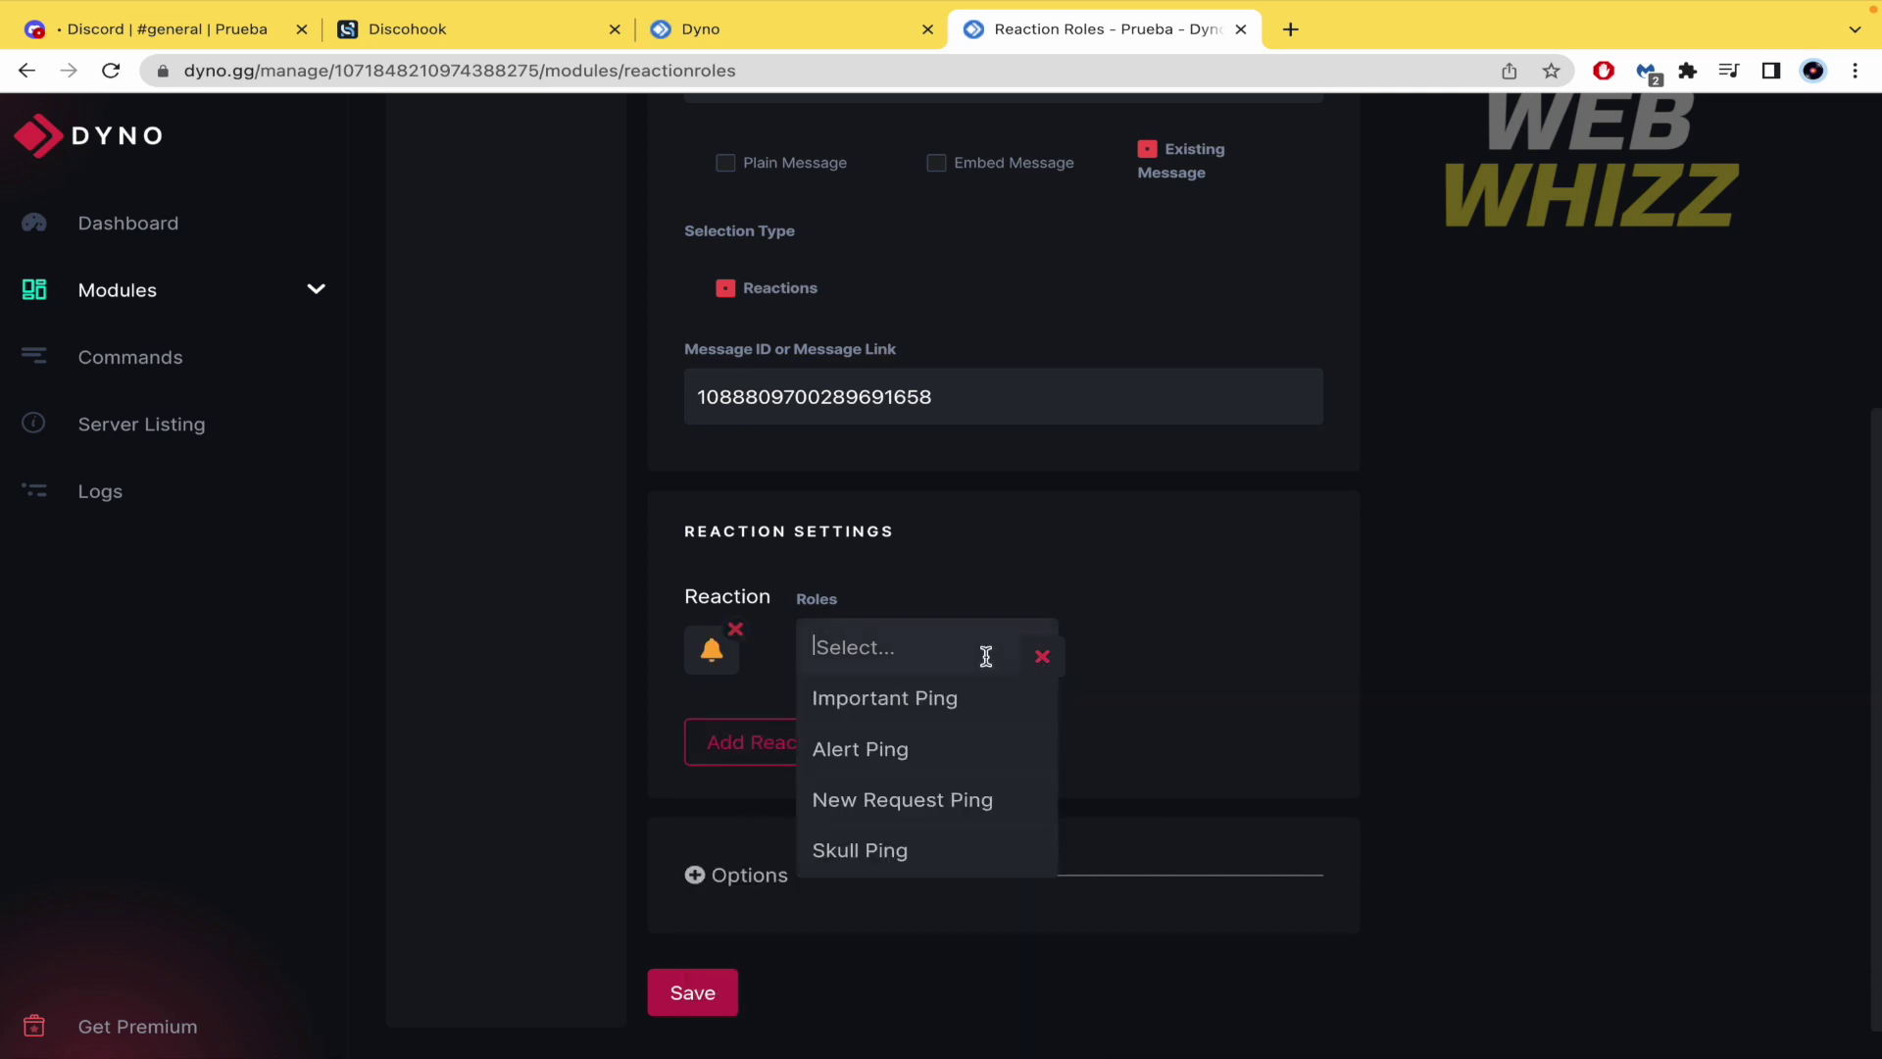
{"action": "left_click", "coordinate": [964, 699]}
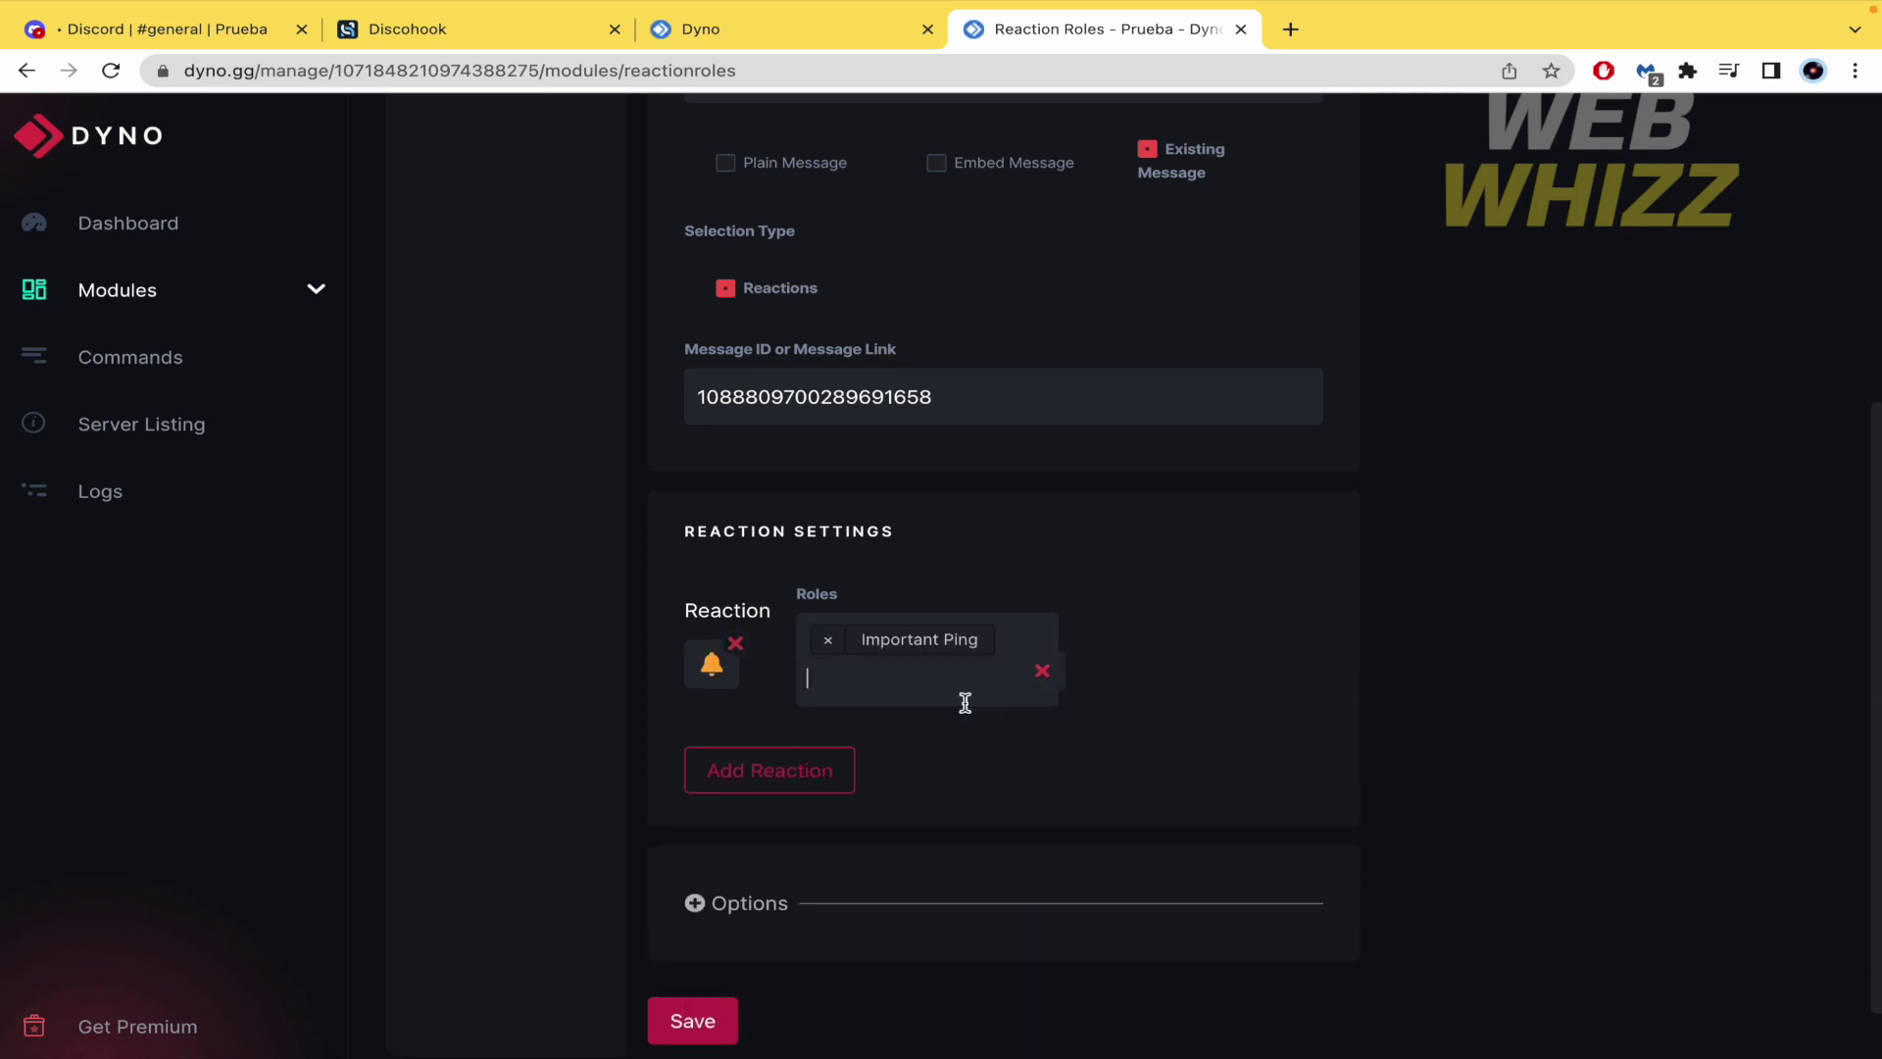
Add two more reactions and give the second one the warning emoji and the Alert Ping role.
{"action": "left_click", "coordinate": [815, 771]}
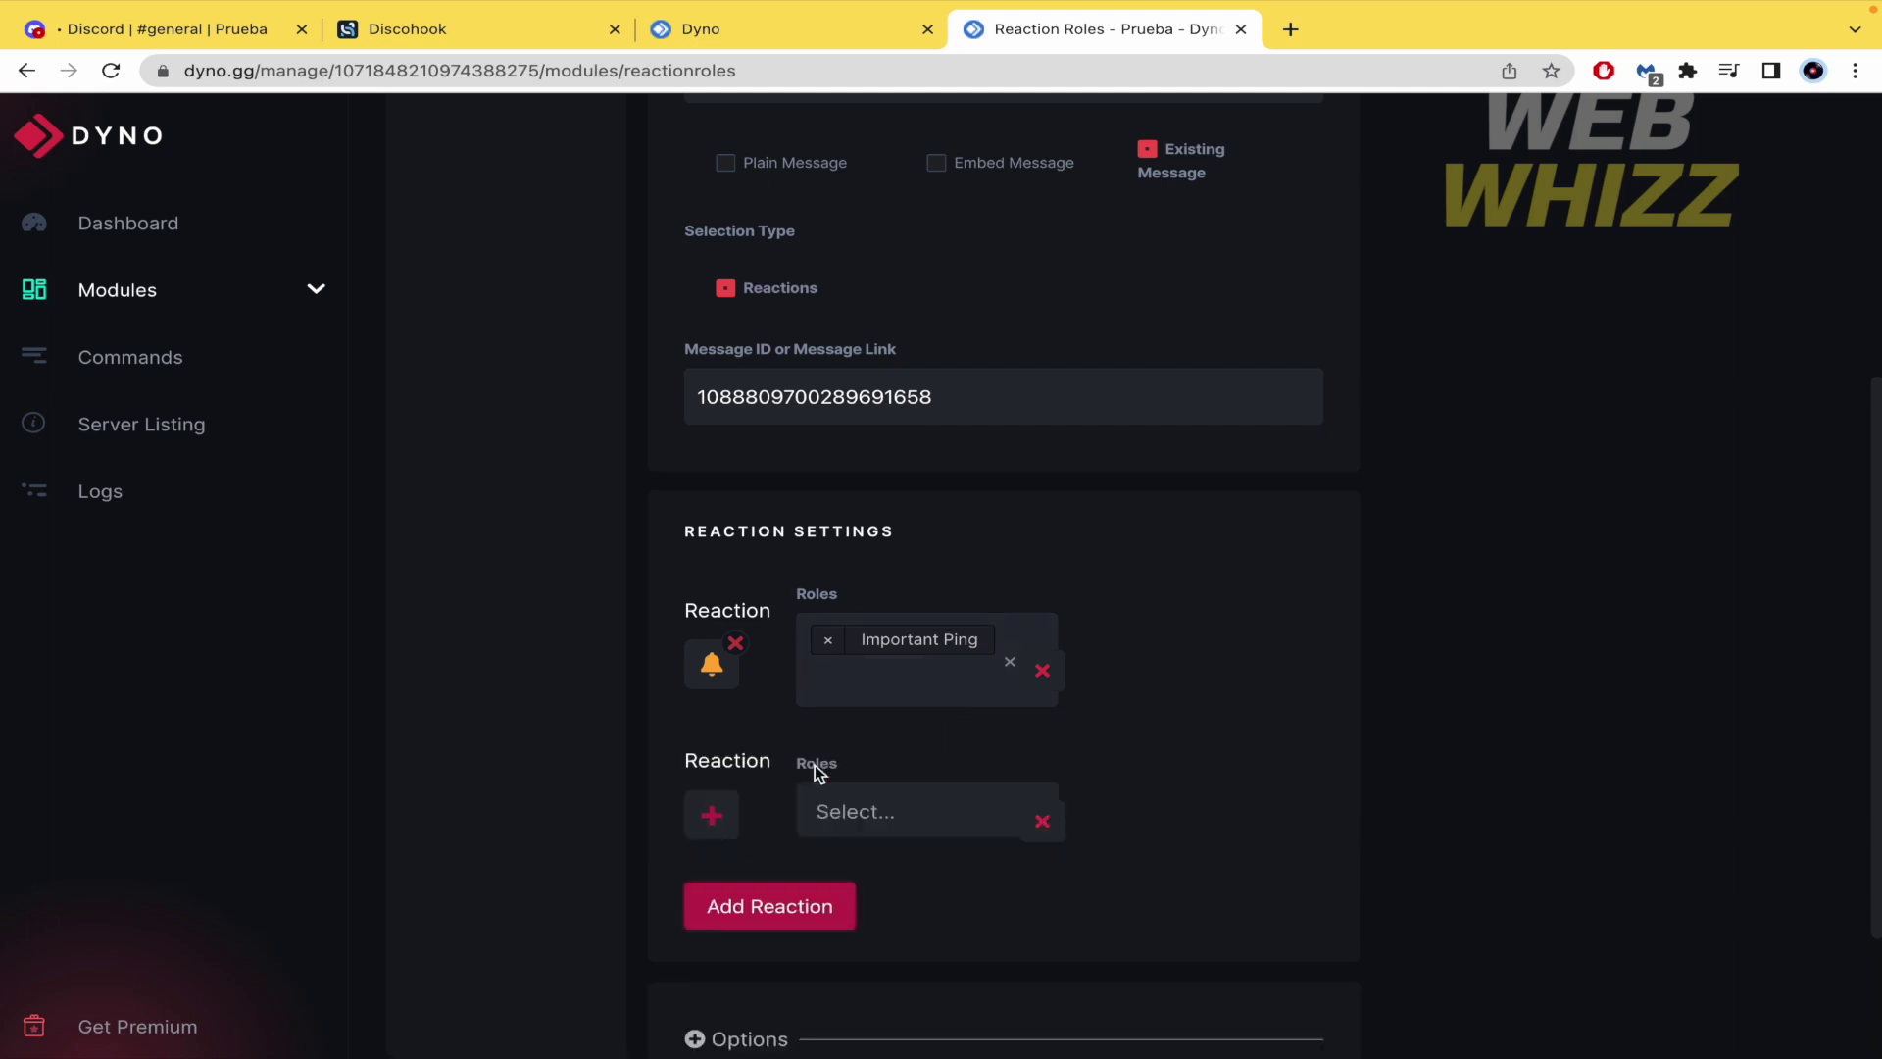
{"action": "left_click", "coordinate": [786, 902]}
{"action": "scroll", "coordinate": [786, 896], "scroll_direction": "down", "scroll_amount": 1}
{"action": "scroll", "coordinate": [786, 896], "scroll_direction": "down", "scroll_amount": 2}
{"action": "left_click", "coordinate": [712, 609]}
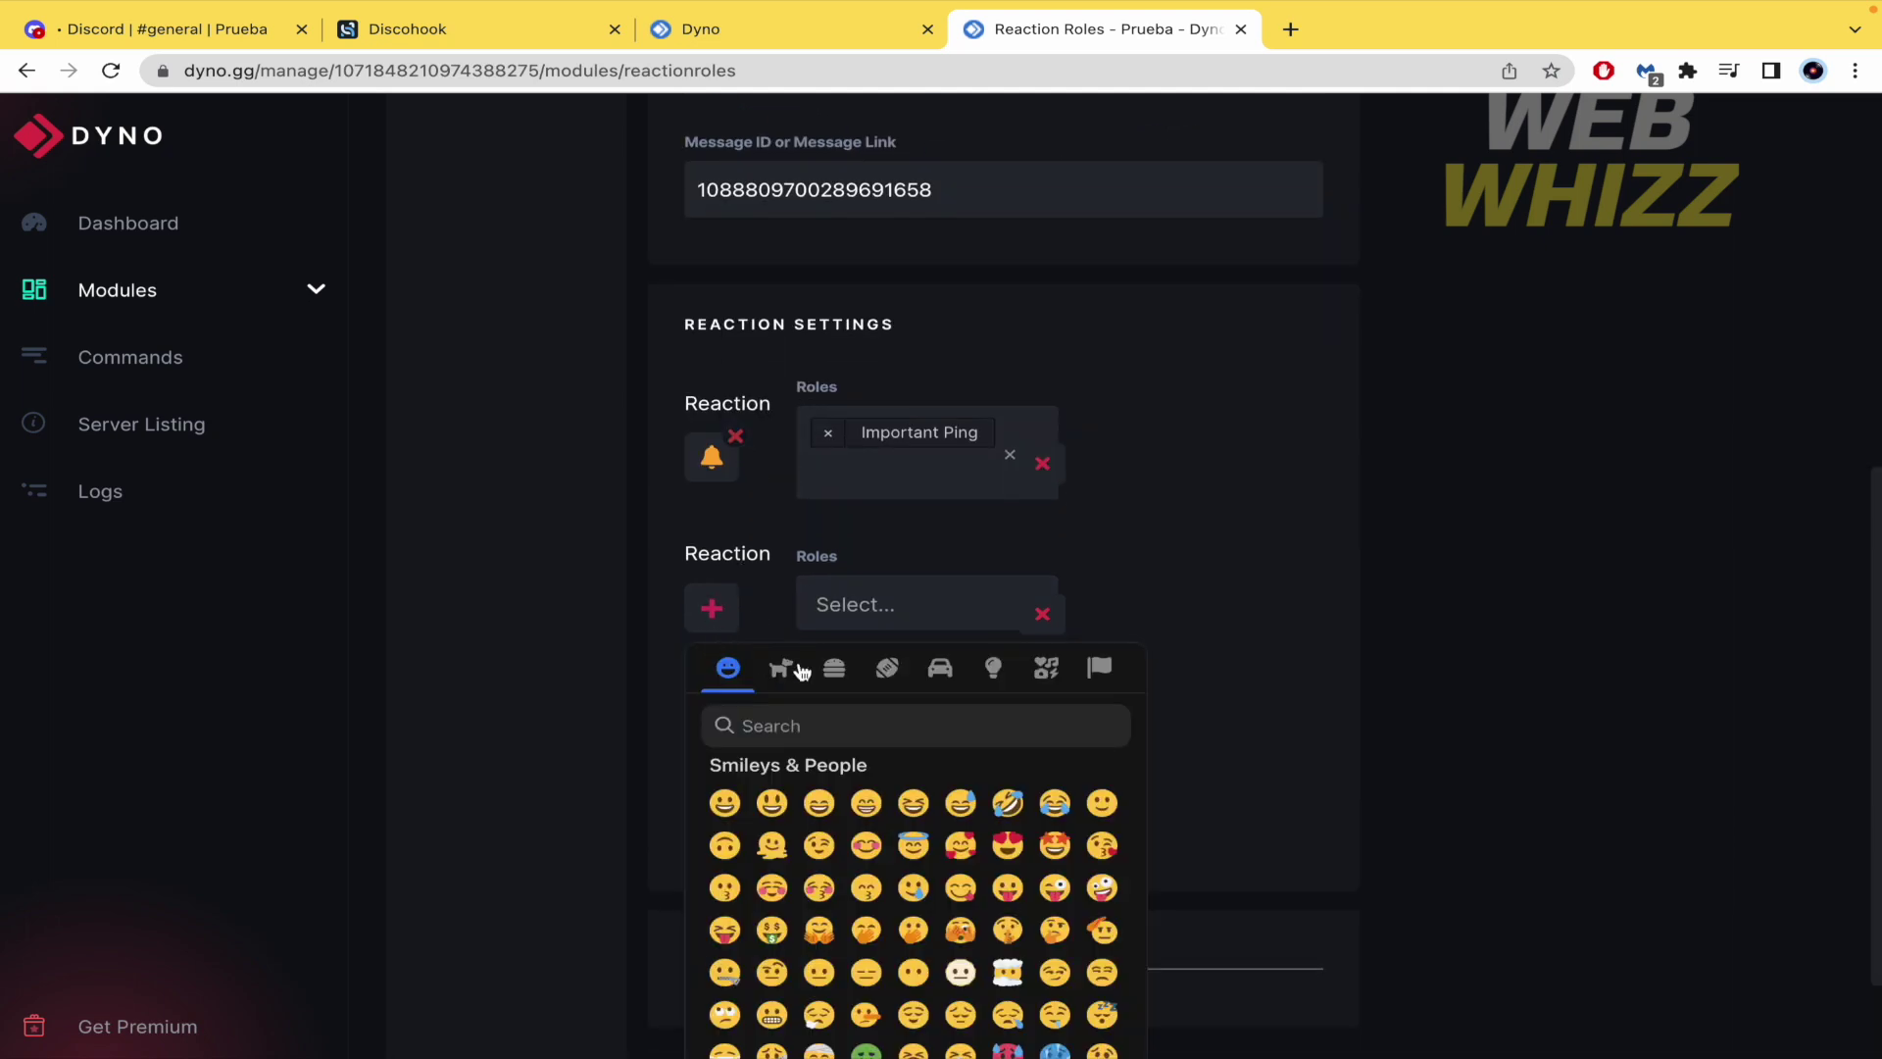
{"action": "left_click", "coordinate": [816, 727]}
{"action": "type", "text": "alert"}
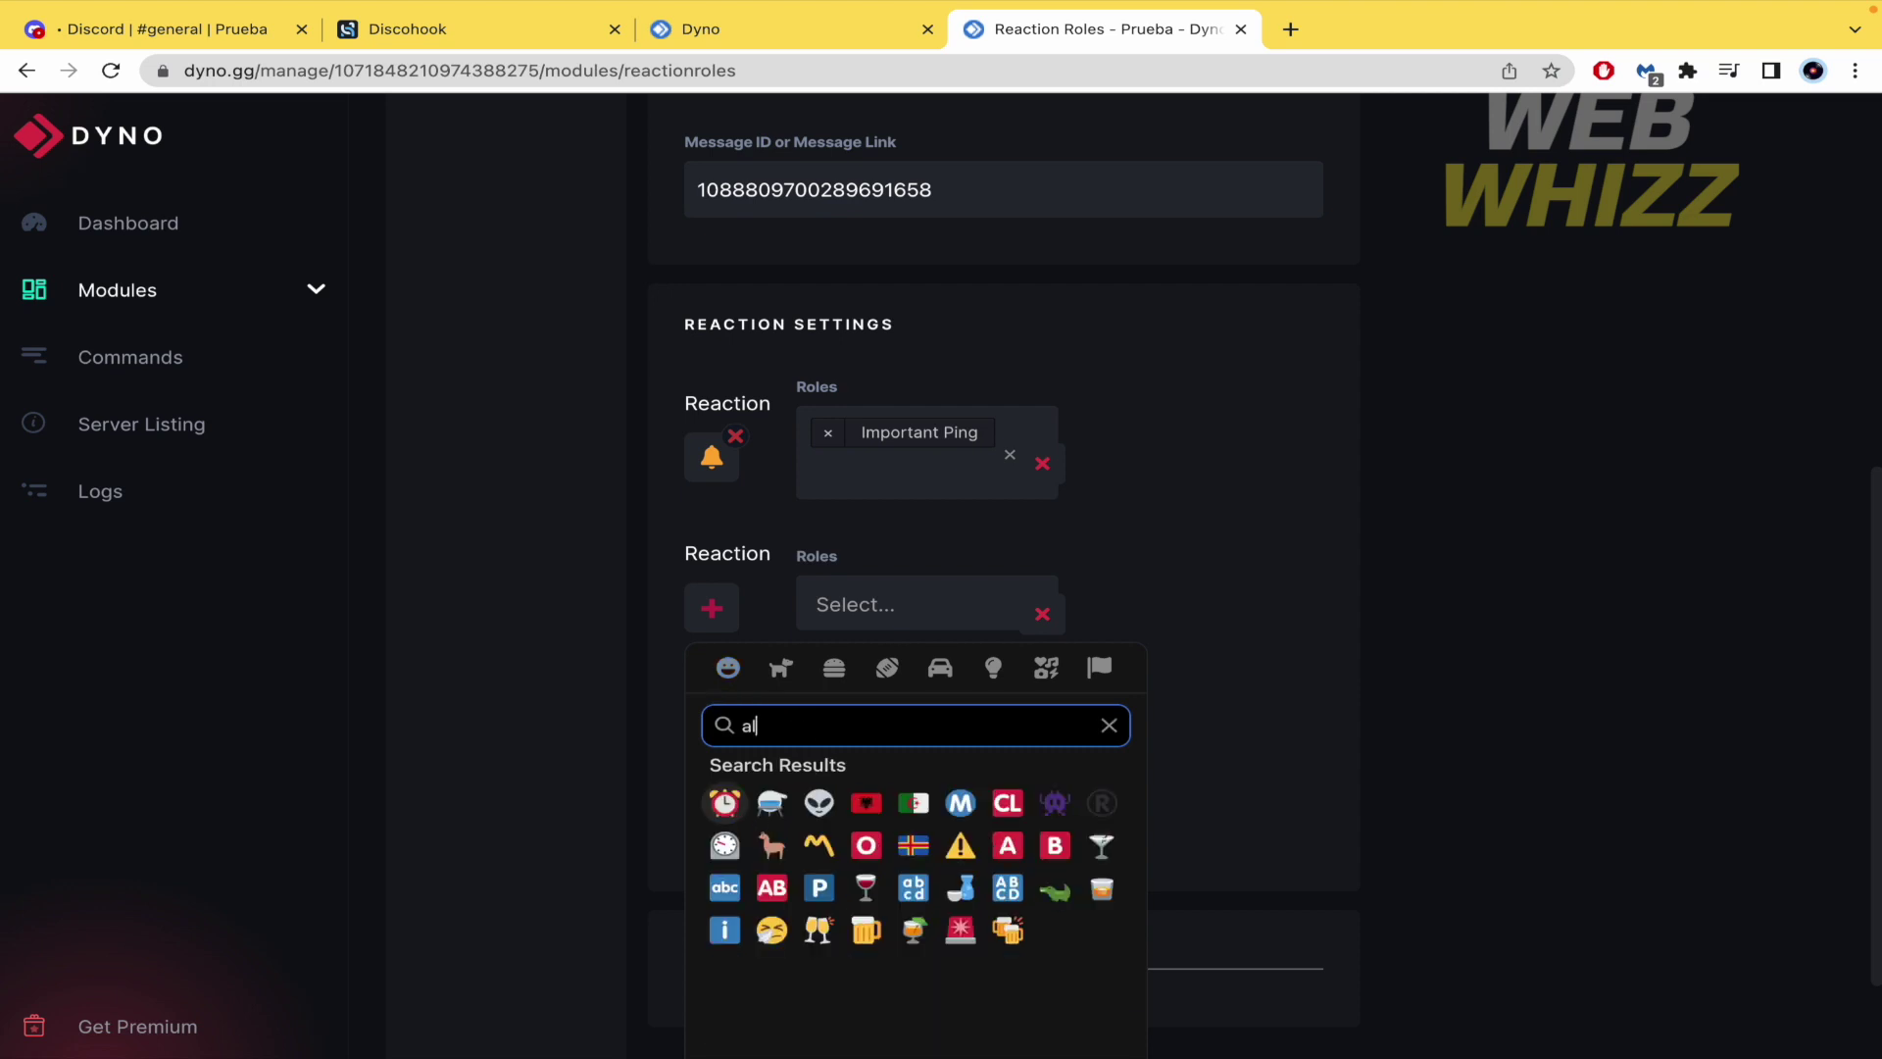
{"action": "left_click", "coordinate": [730, 800]}
{"action": "left_click", "coordinate": [929, 745]}
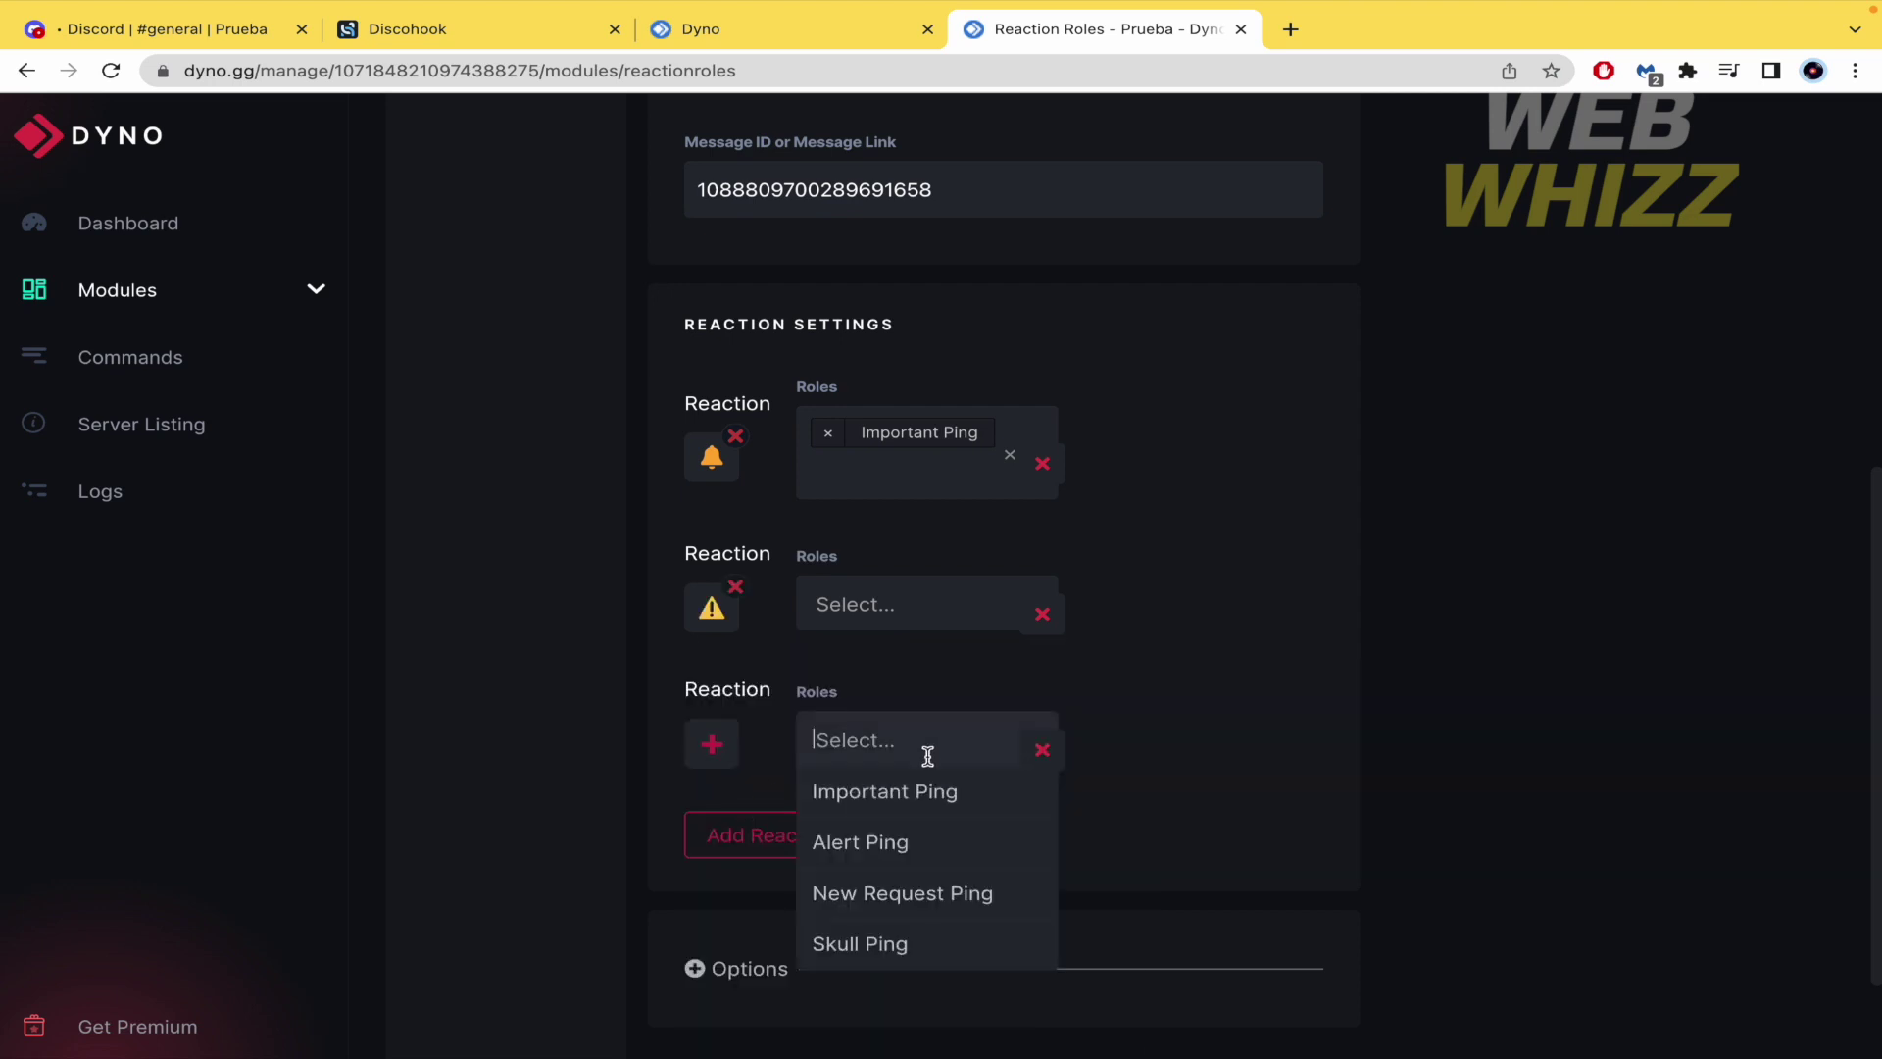
{"action": "left_click", "coordinate": [922, 836]}
{"action": "left_click", "coordinate": [1000, 594]}
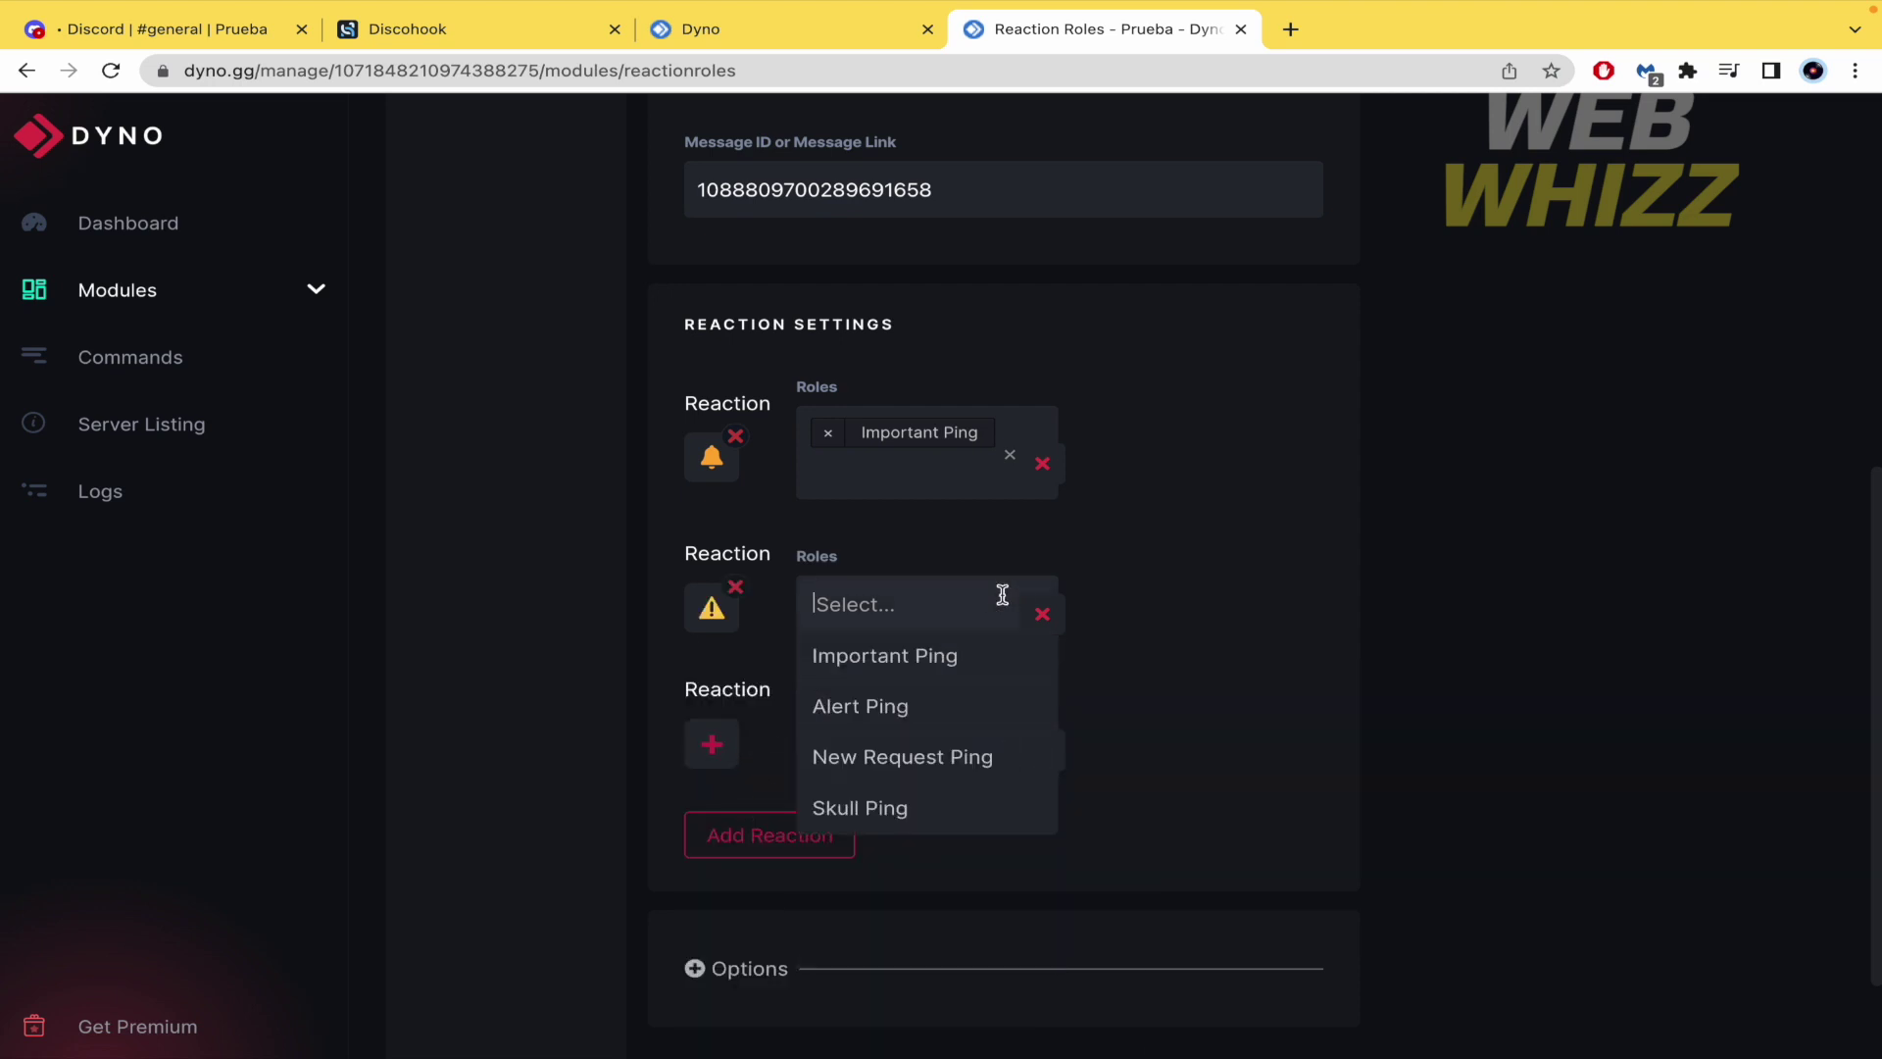
{"action": "left_click", "coordinate": [939, 702]}
Give the third reaction only the New Request Ping role and the NEW emoji, and save the reaction role message.
{"action": "left_click", "coordinate": [932, 745]}
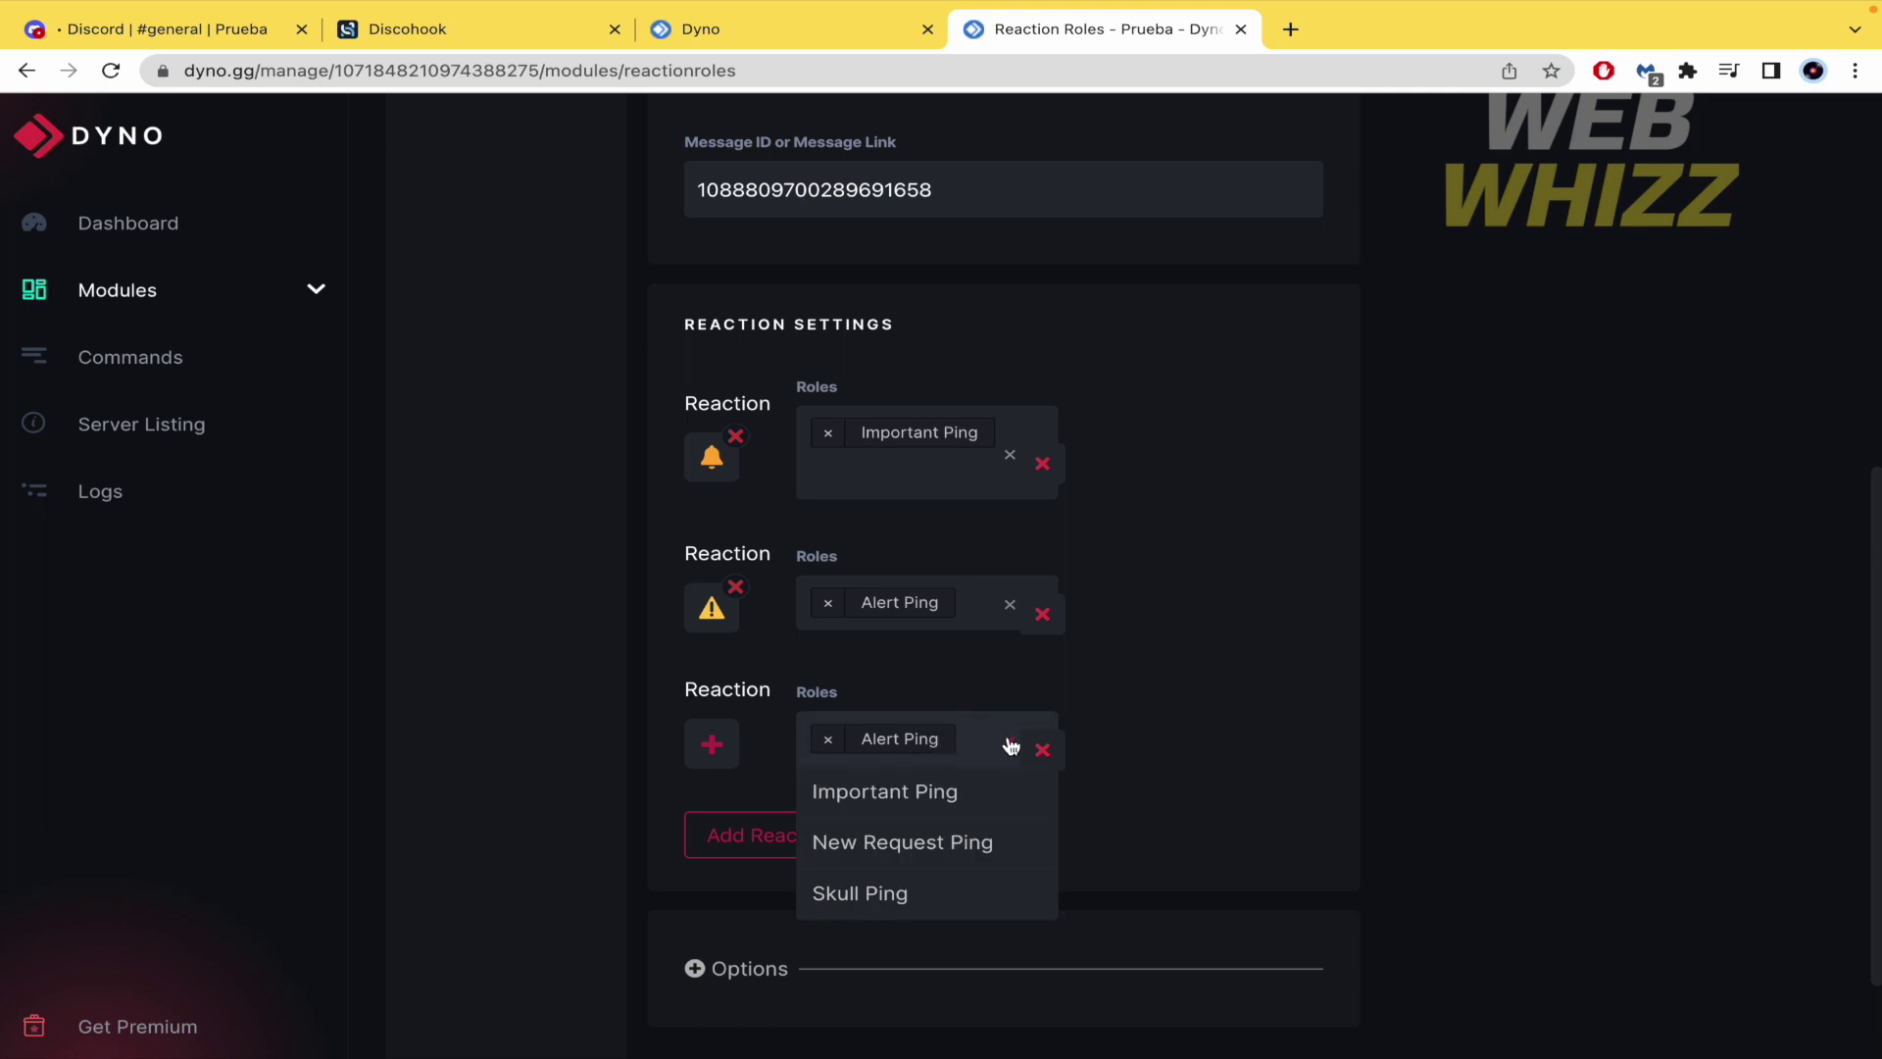
{"action": "left_click", "coordinate": [1009, 740]}
{"action": "left_click", "coordinate": [955, 745]}
{"action": "left_click", "coordinate": [896, 892]}
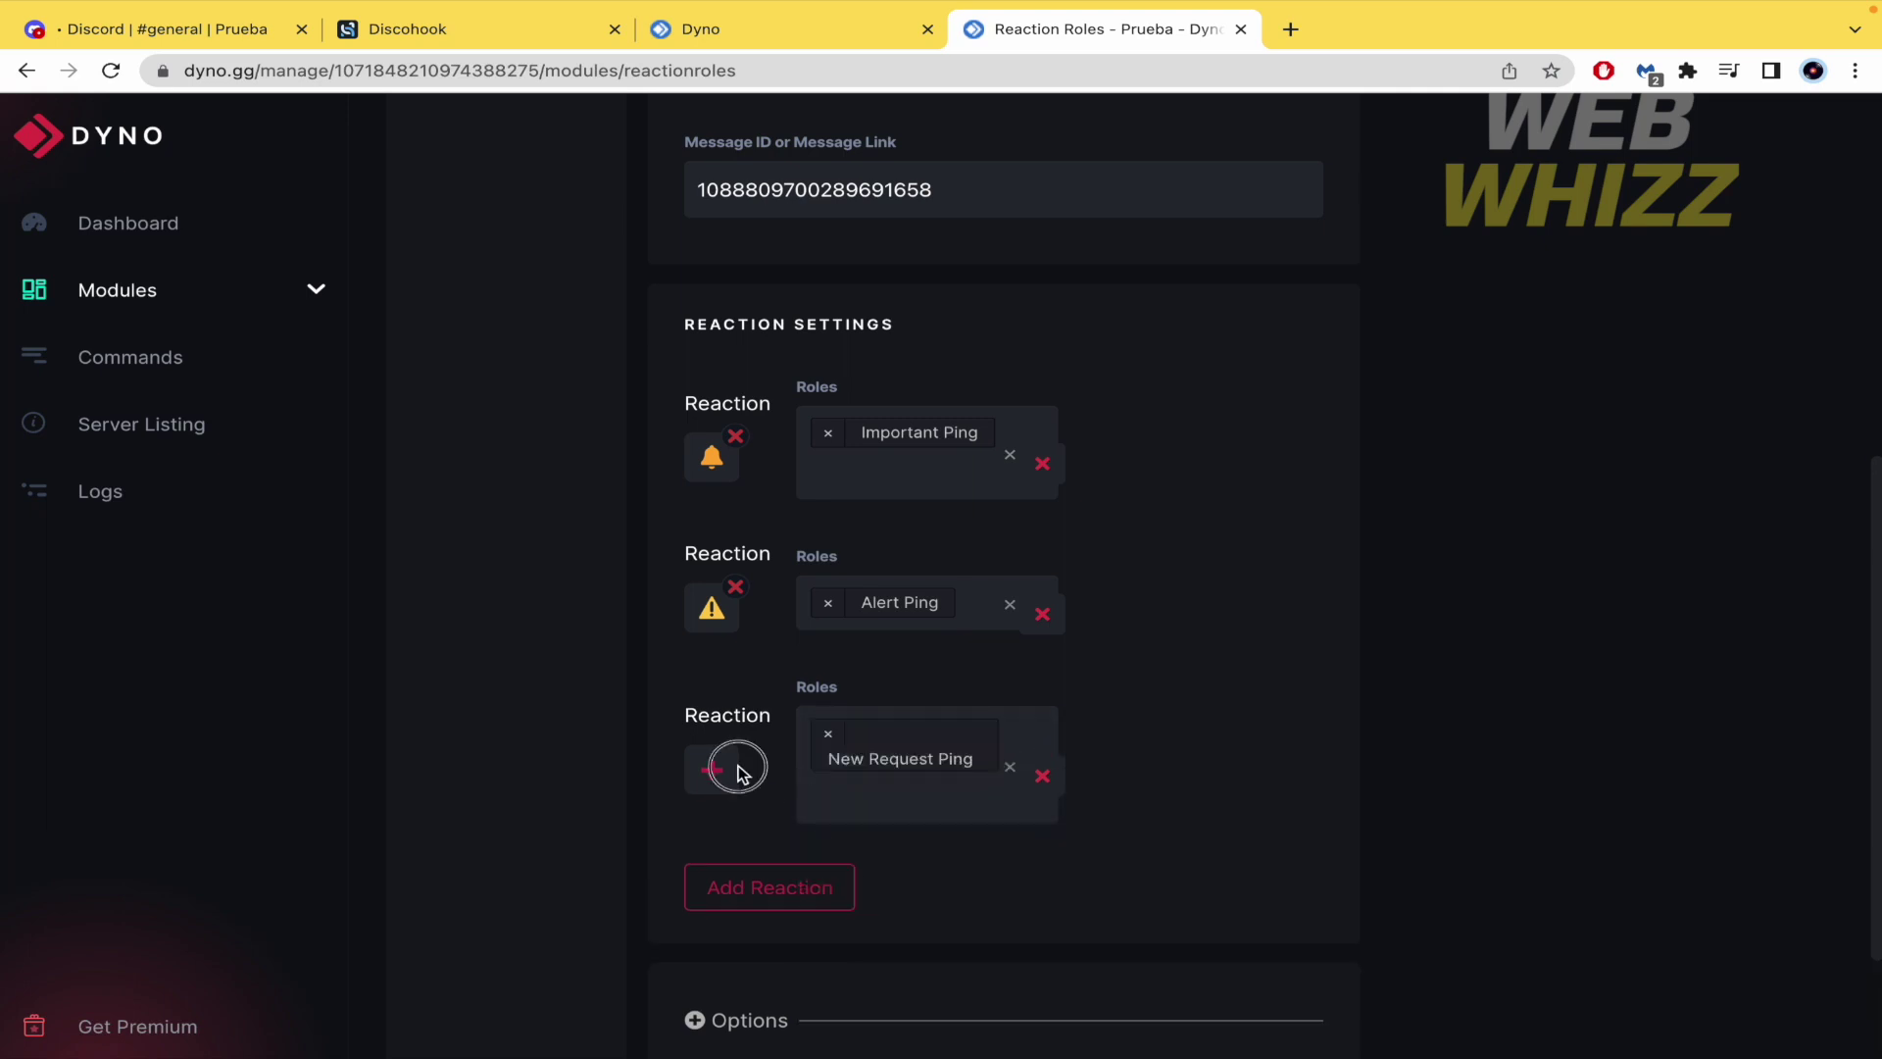
{"action": "left_click", "coordinate": [711, 770]}
{"action": "left_click", "coordinate": [779, 888]}
{"action": "type", "text": "new"}
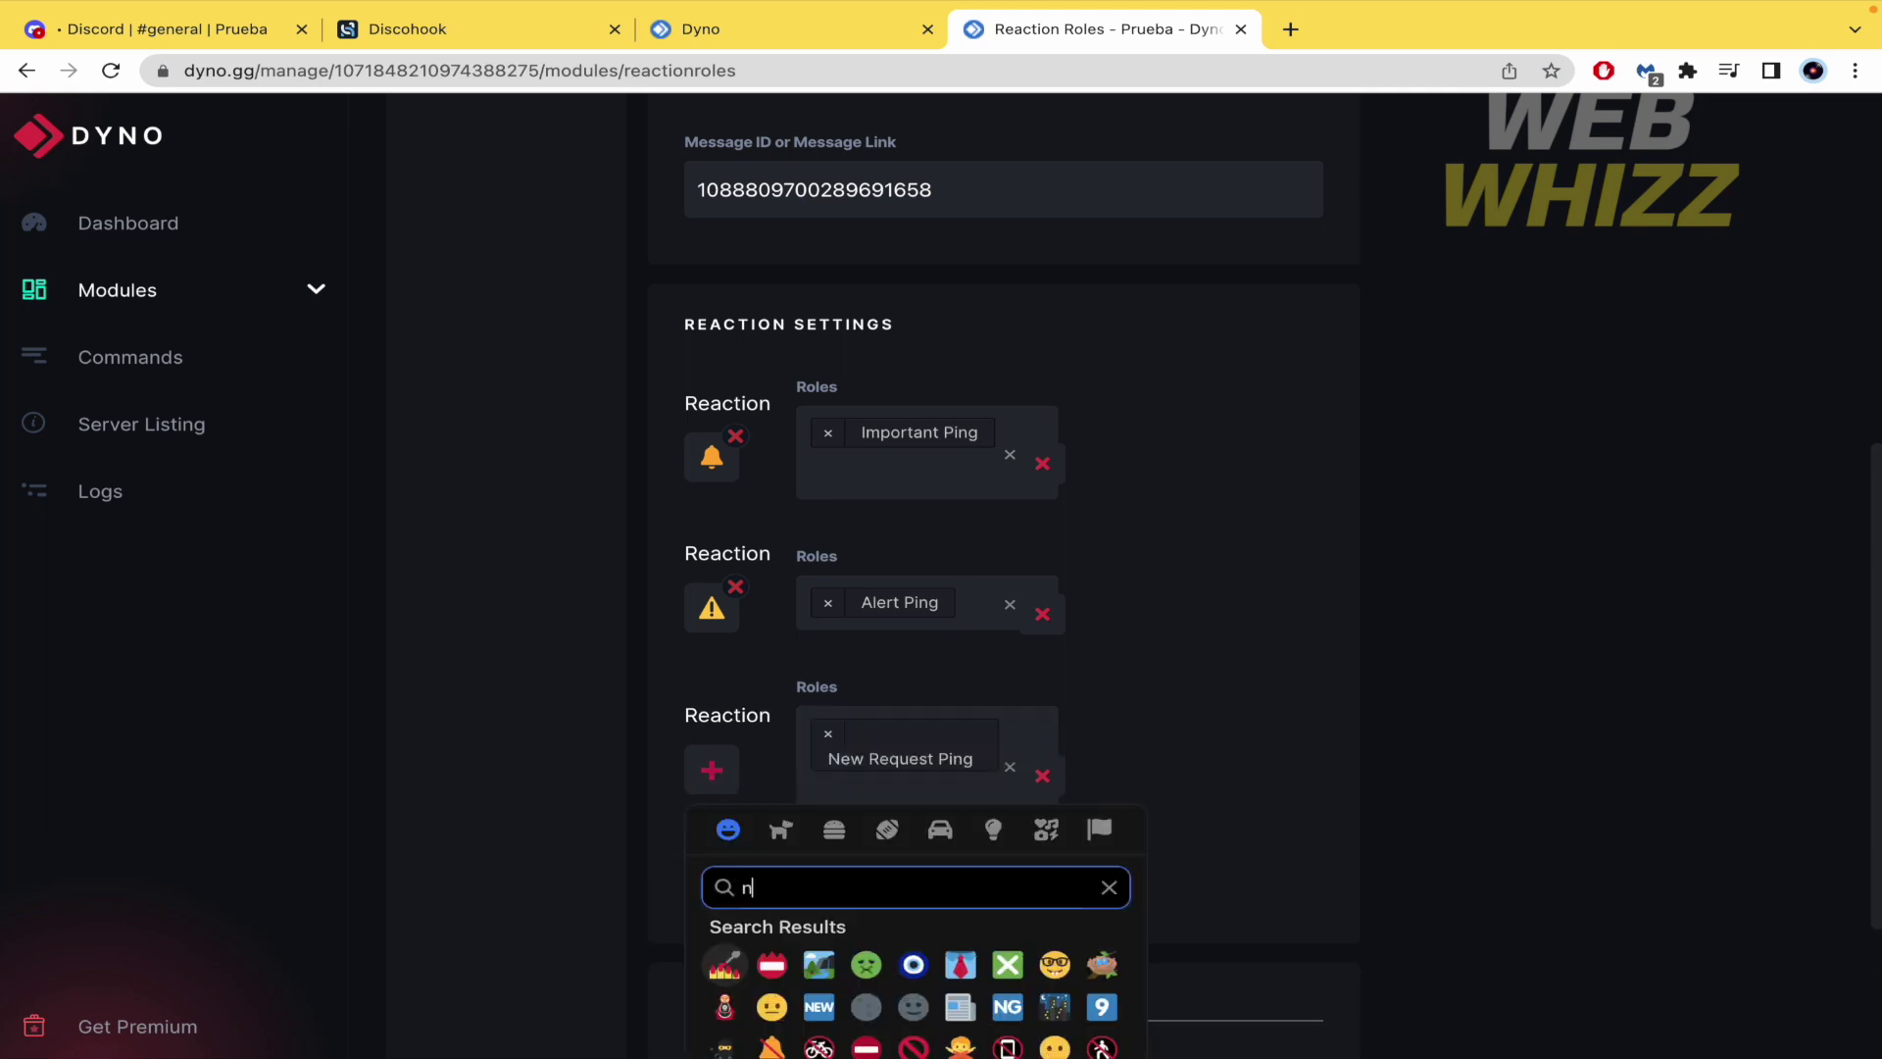
{"action": "left_click", "coordinate": [725, 968]}
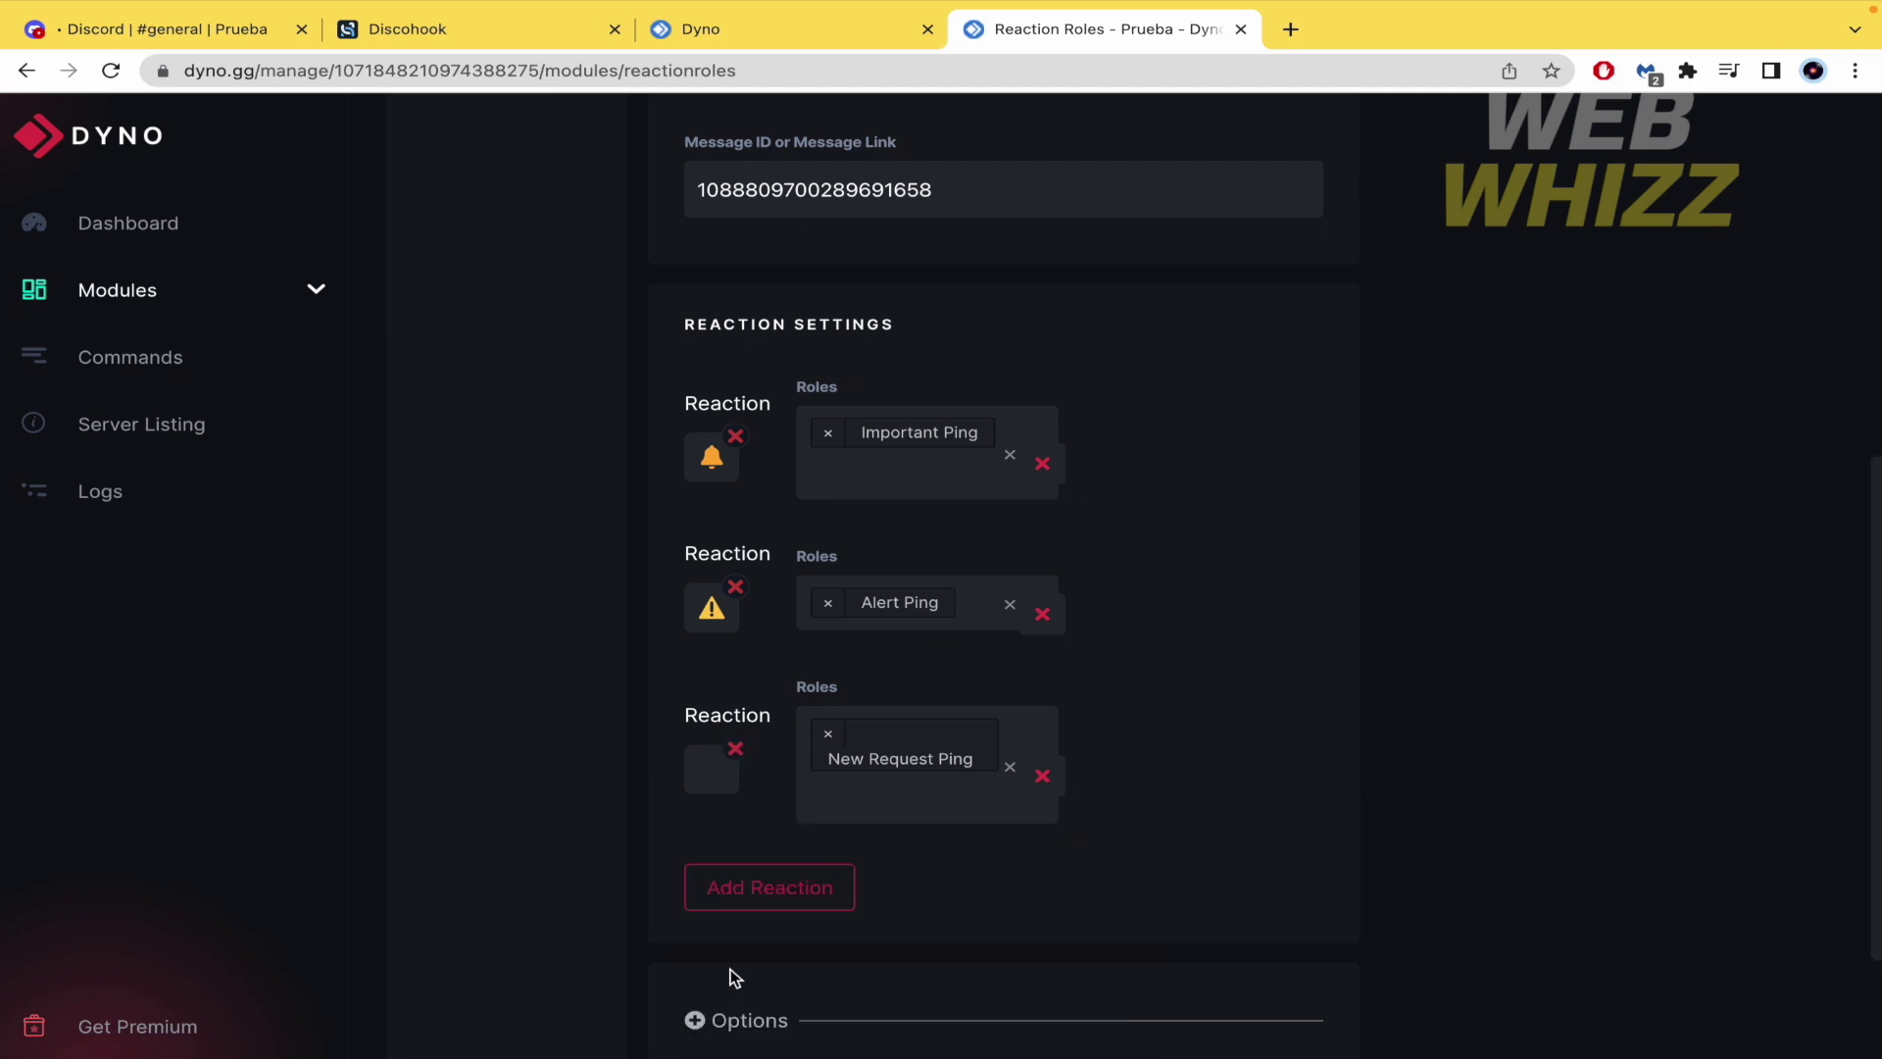
{"action": "scroll", "coordinate": [932, 911], "scroll_direction": "down", "scroll_amount": 2}
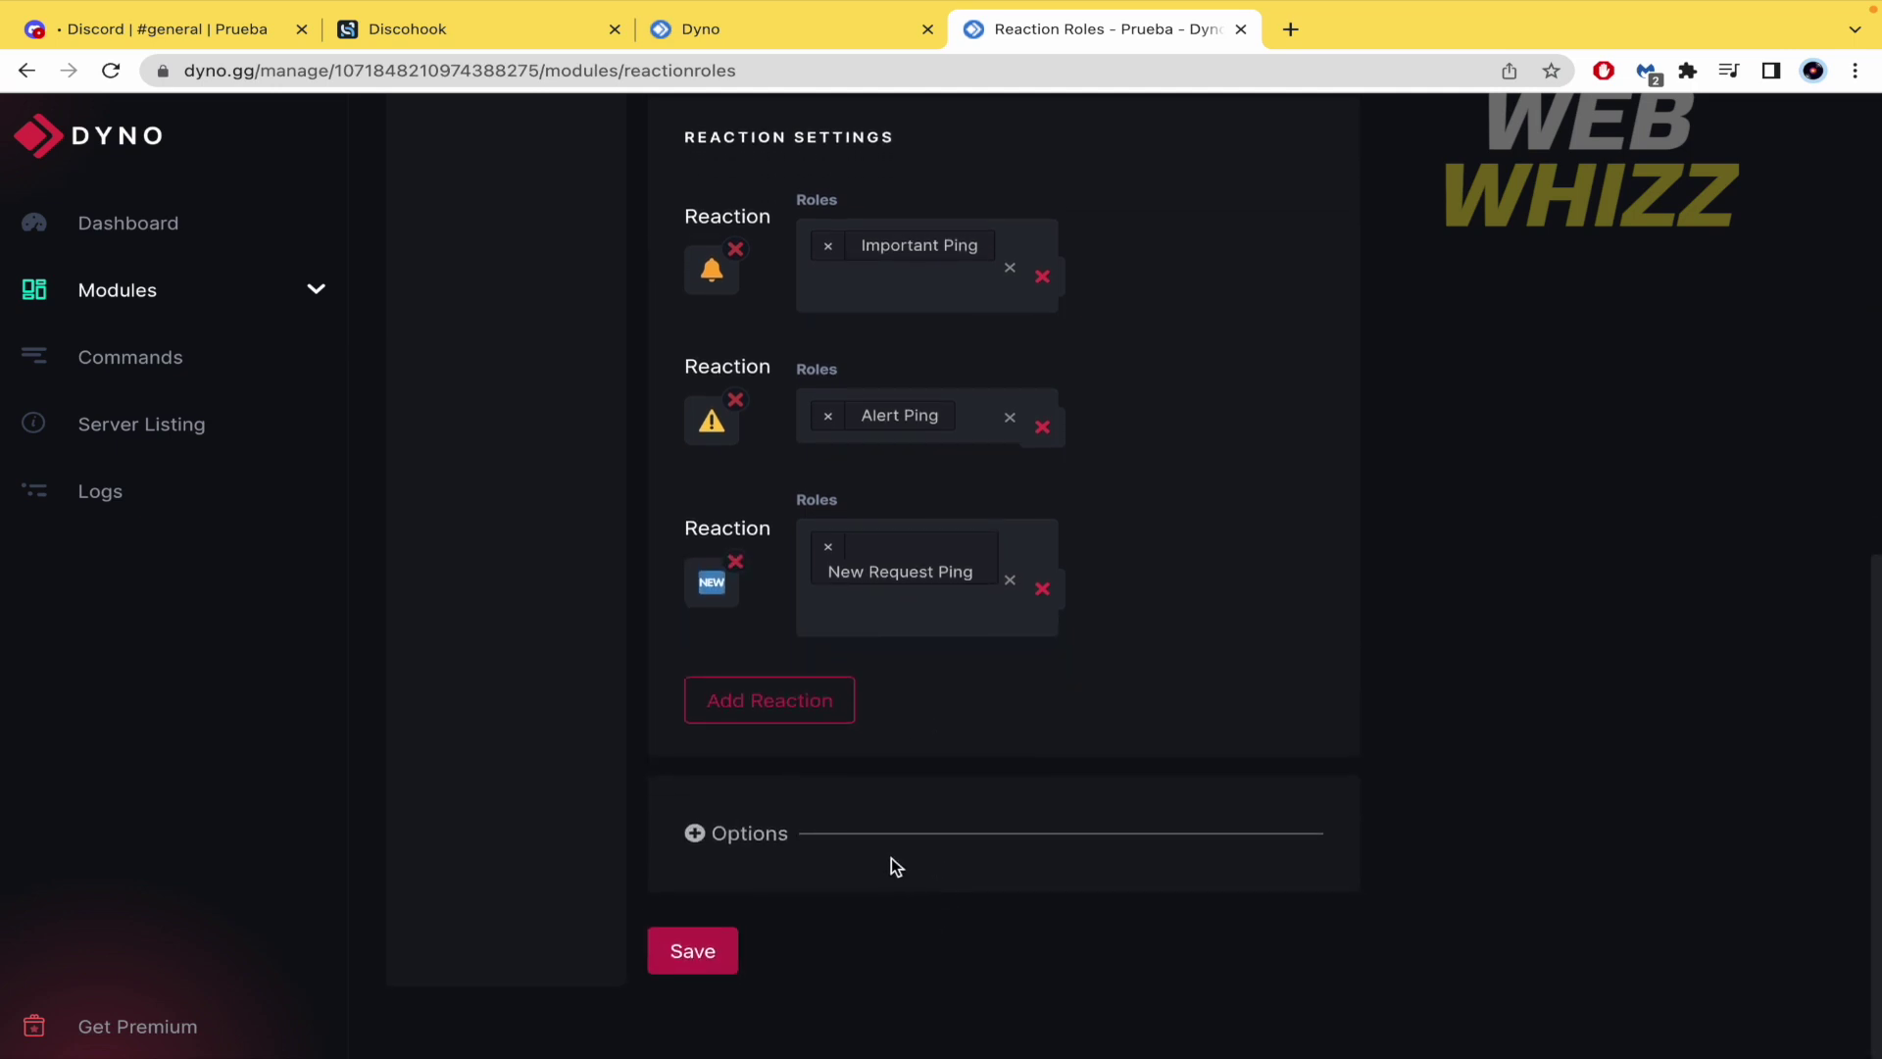
{"action": "left_click", "coordinate": [715, 956]}
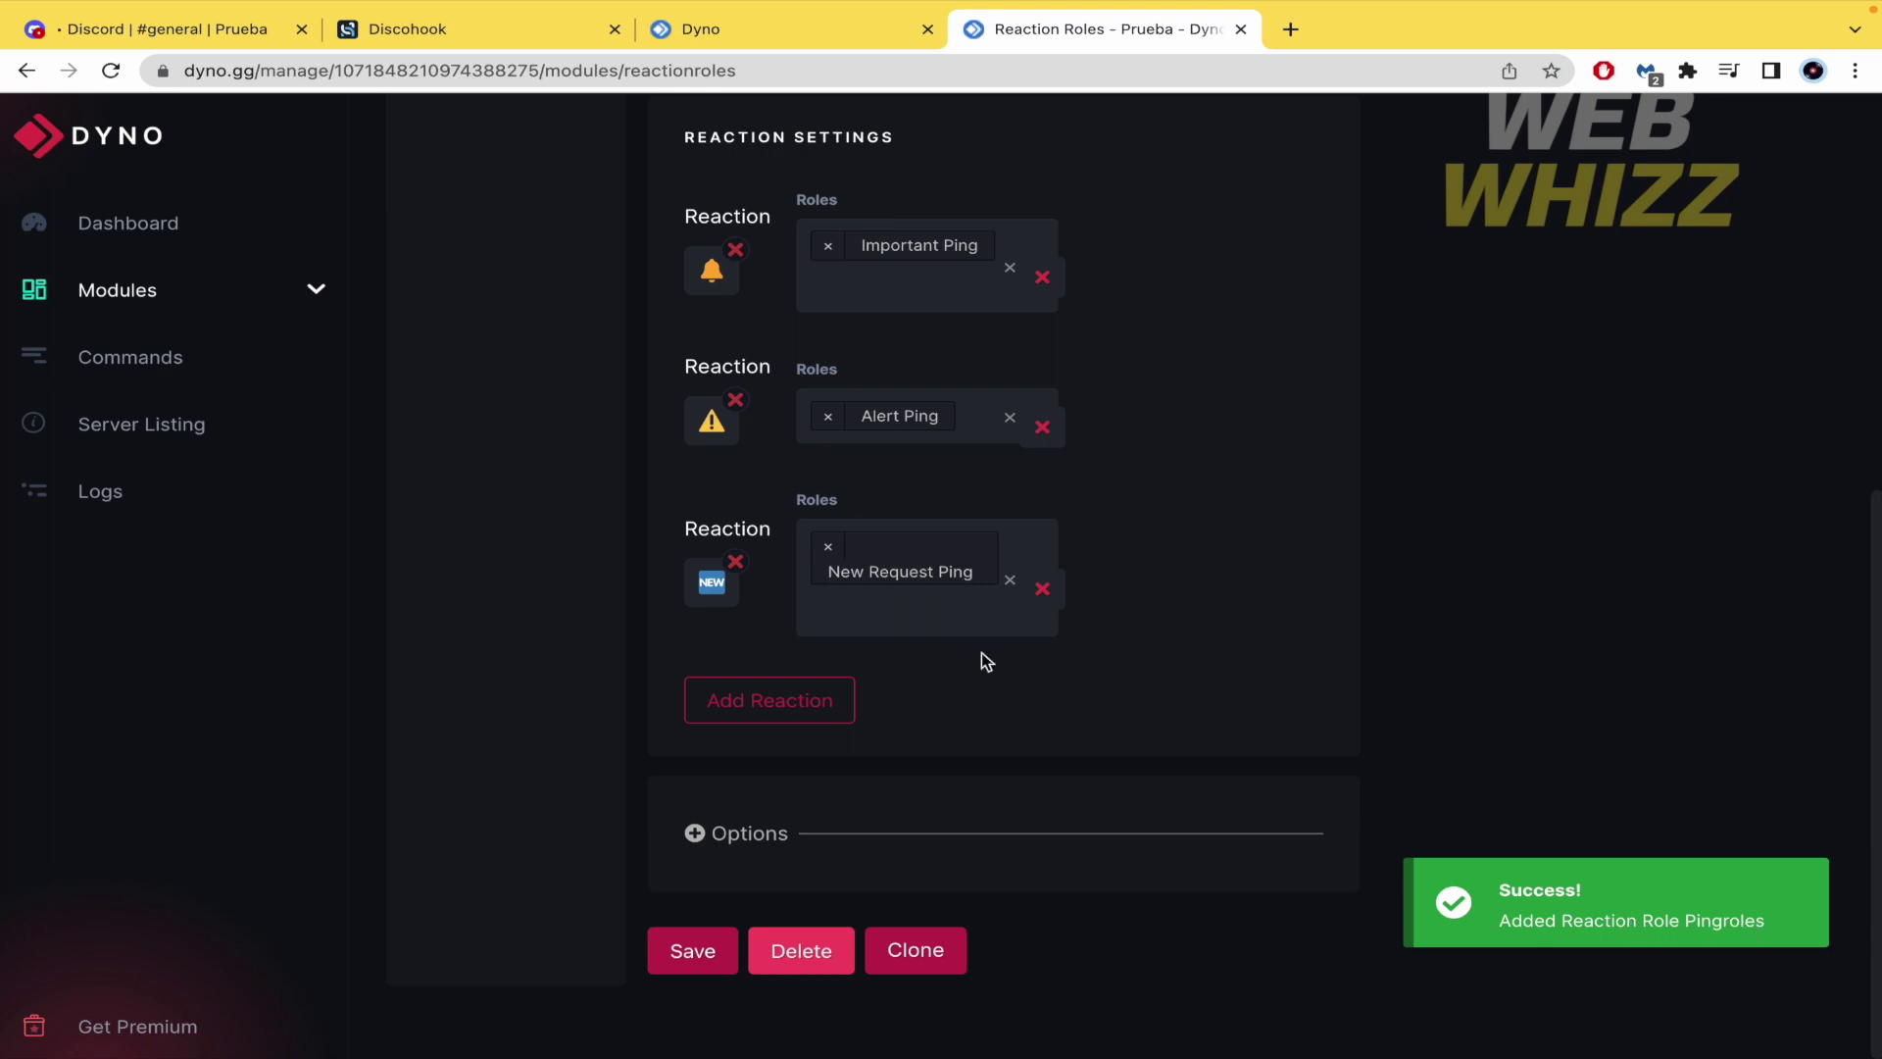
Switch to Discord and react to the PINGROLES message with the bell, warning and NEW emojis.
{"action": "left_click", "coordinate": [196, 28]}
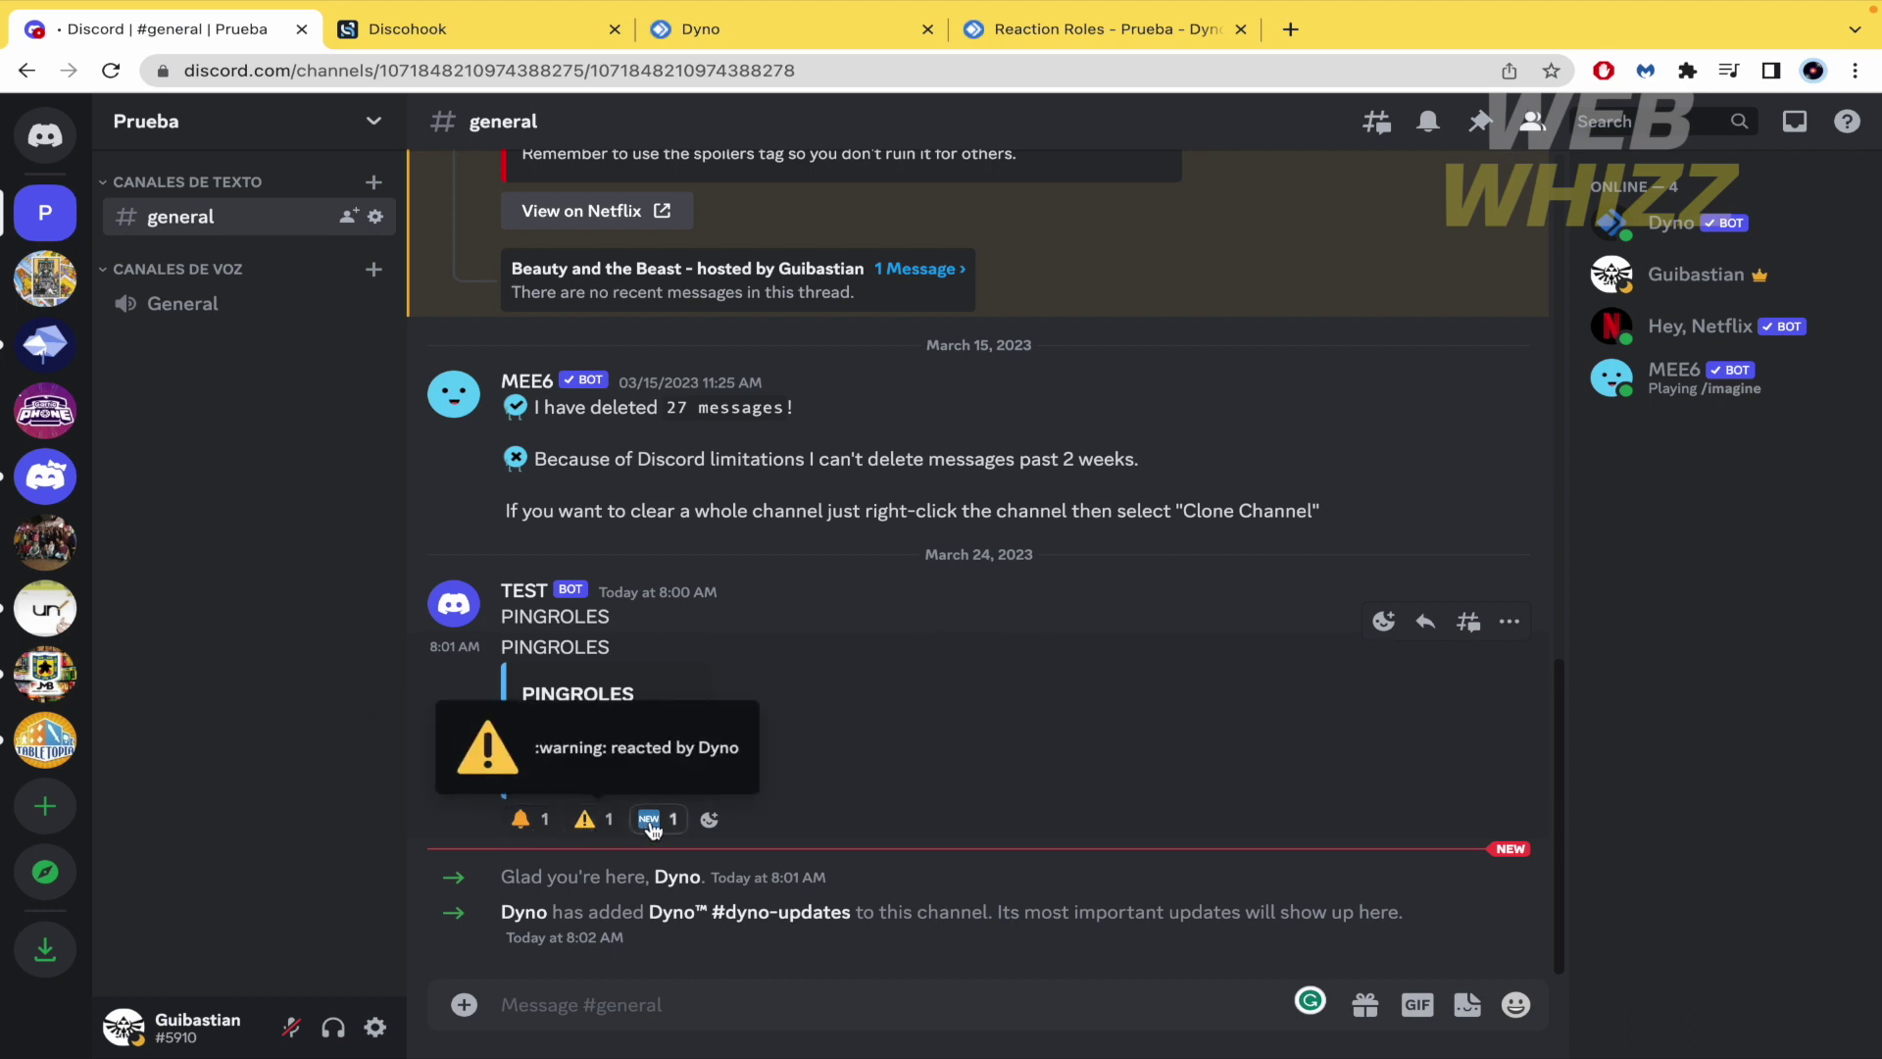
{"action": "left_click", "coordinate": [544, 823]}
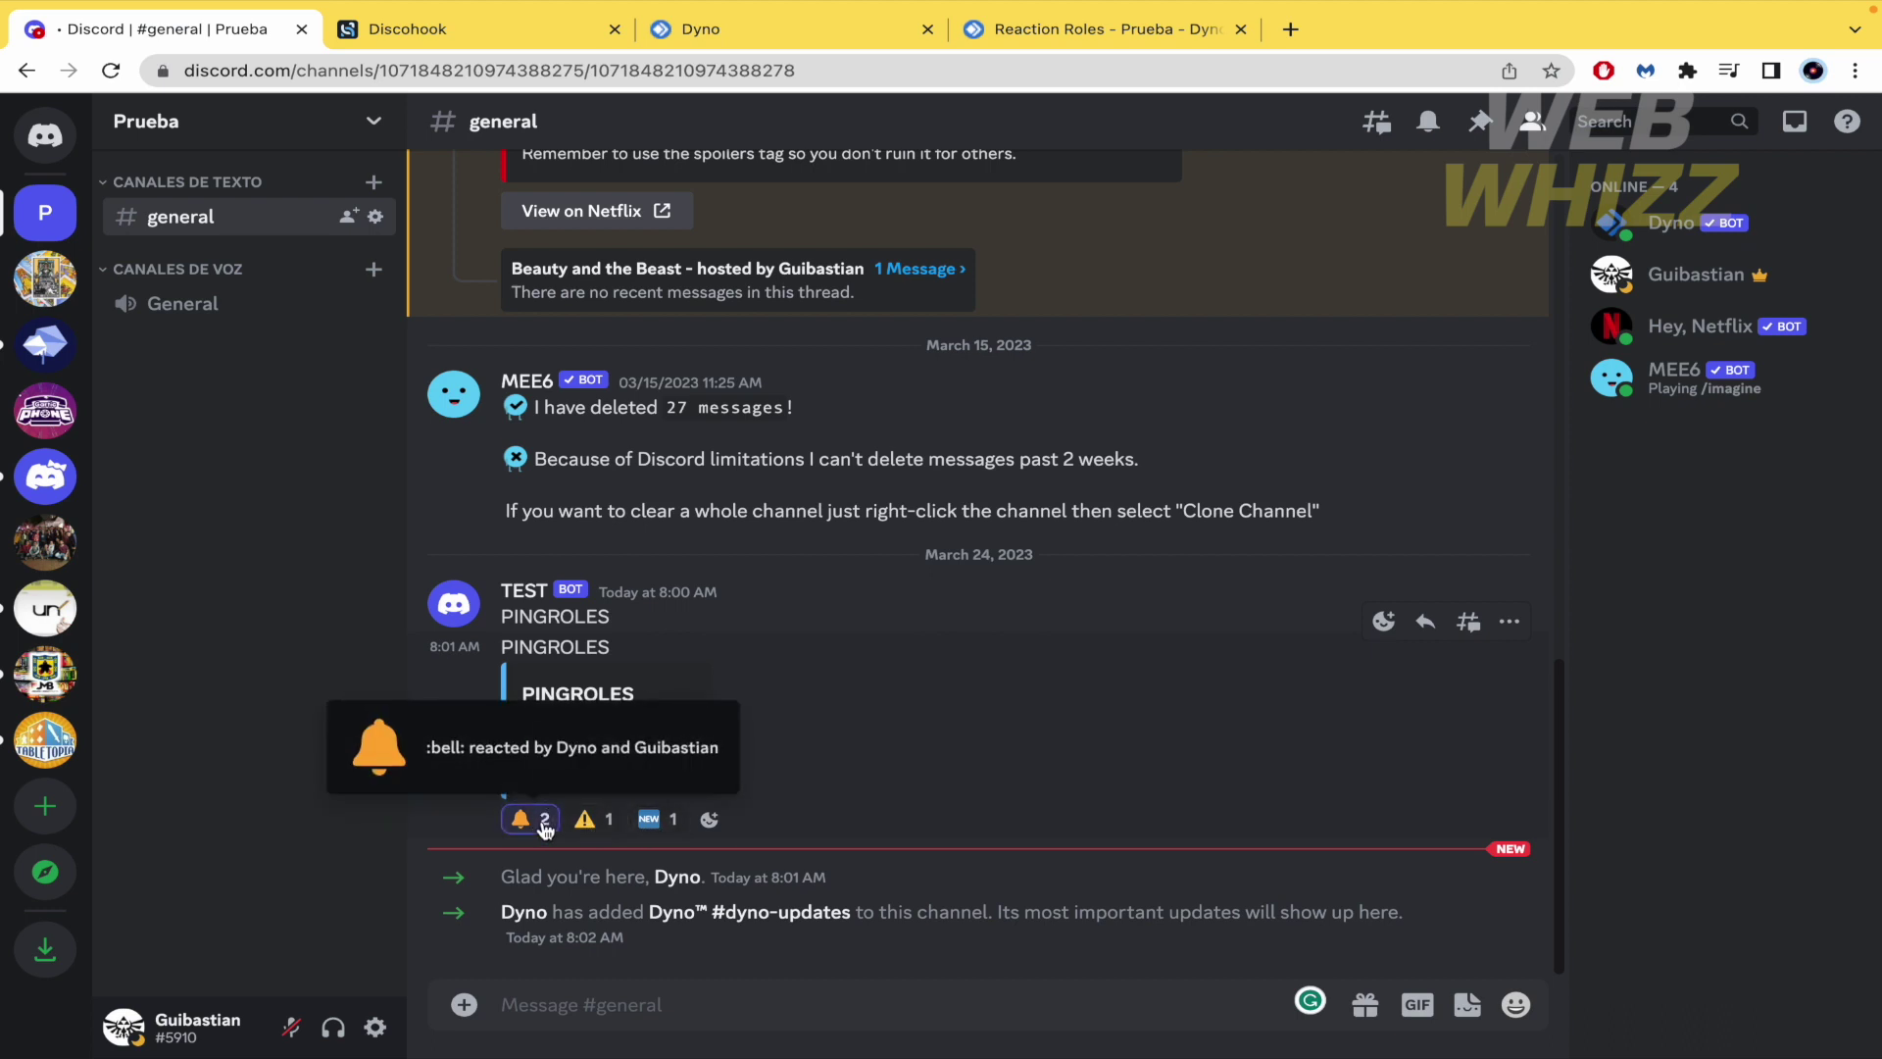
{"action": "left_click", "coordinate": [593, 819]}
{"action": "left_click", "coordinate": [659, 819]}
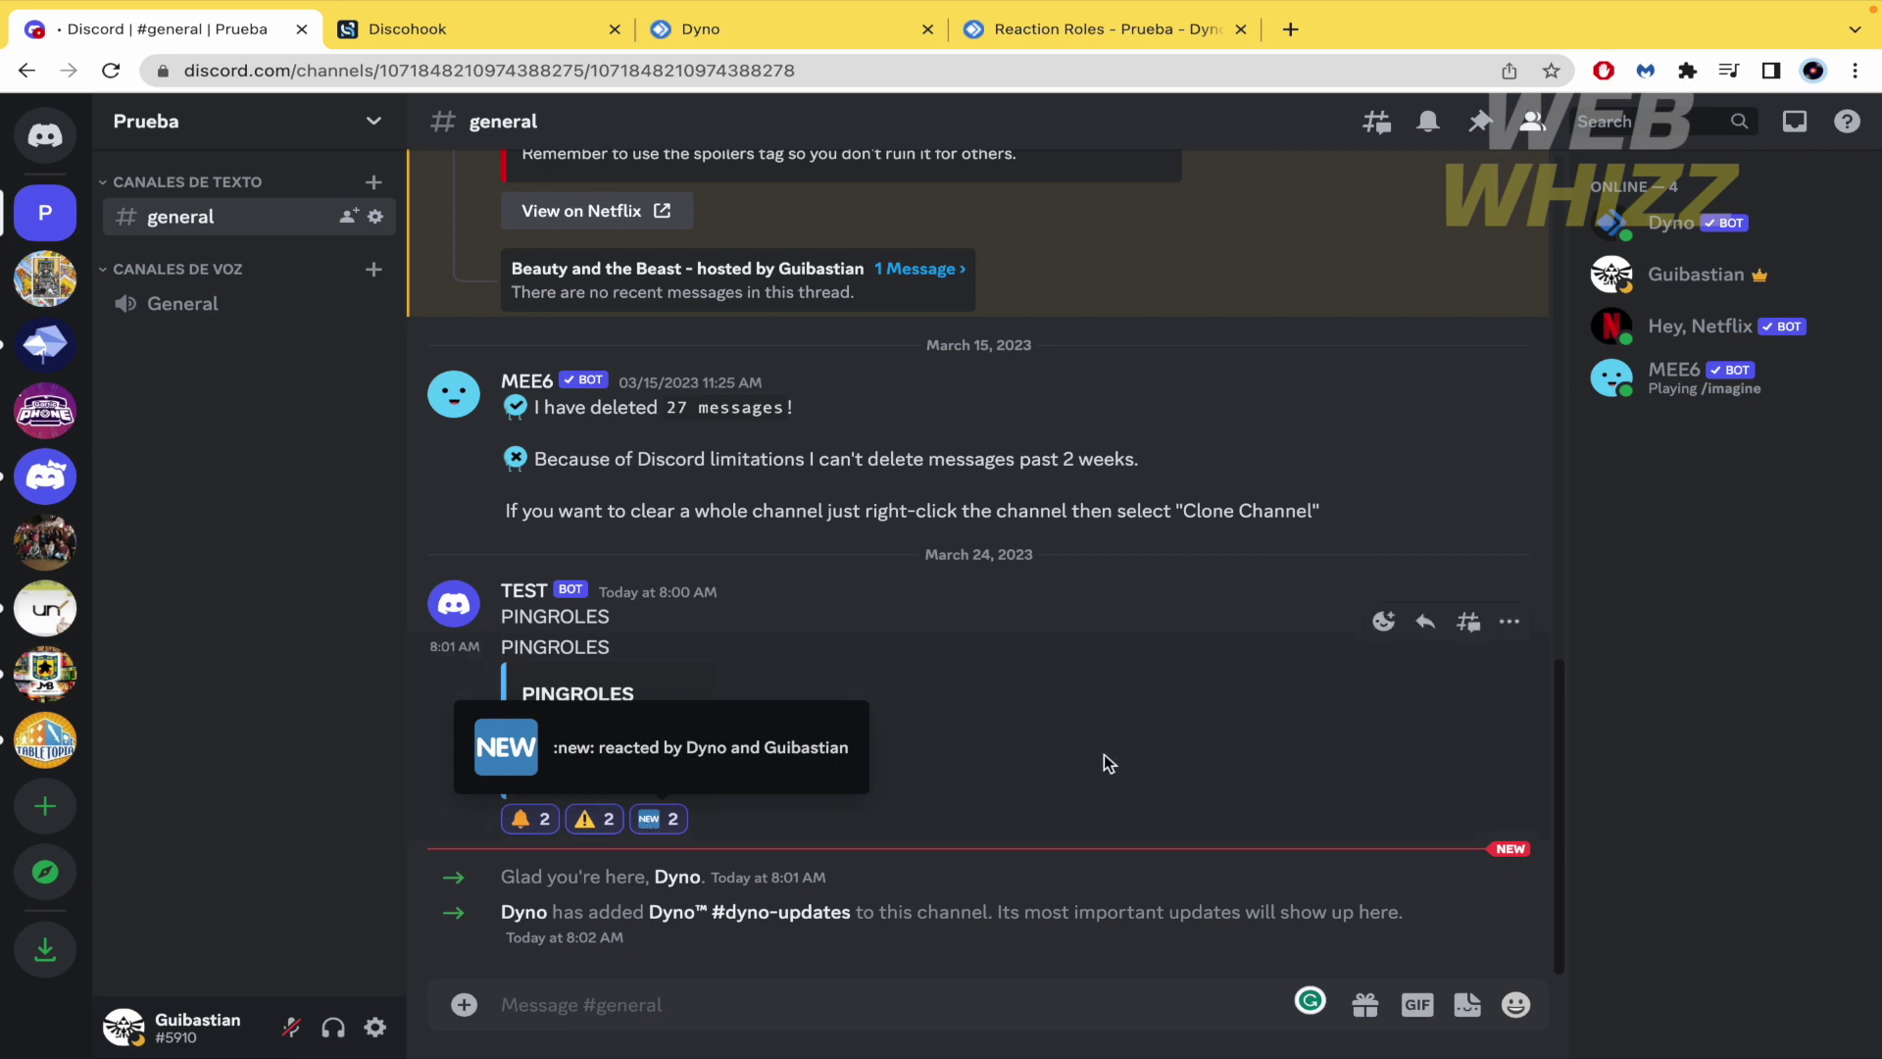